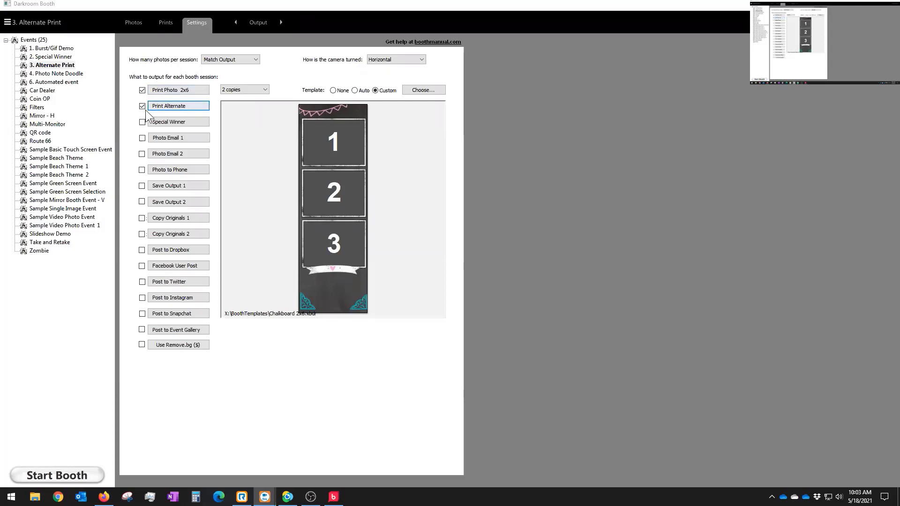
Step: Open the Print Alternate settings and review the Print Size choices, leaving 2x6 unchanged
click(180, 104)
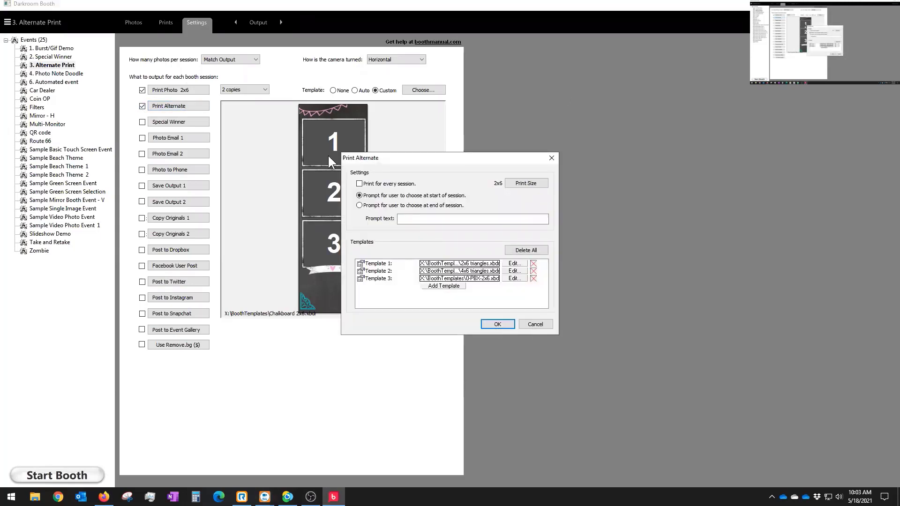
click(524, 183)
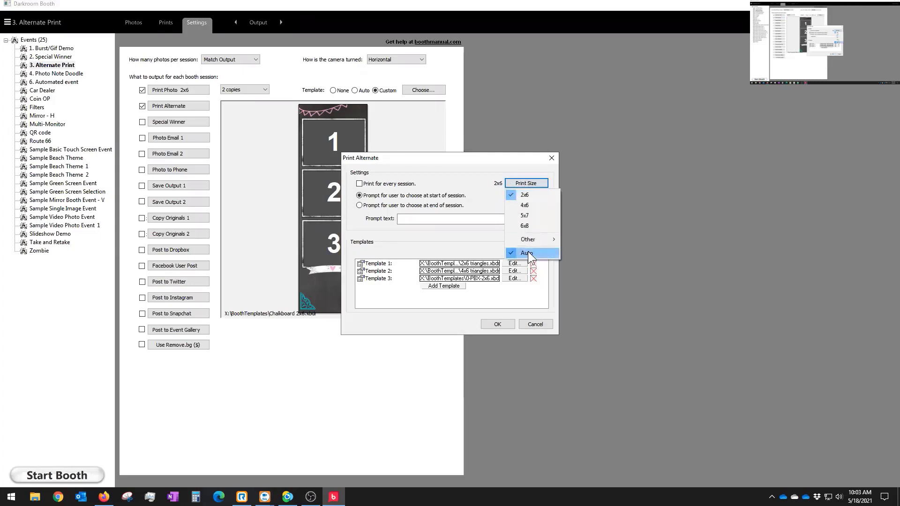
click(428, 159)
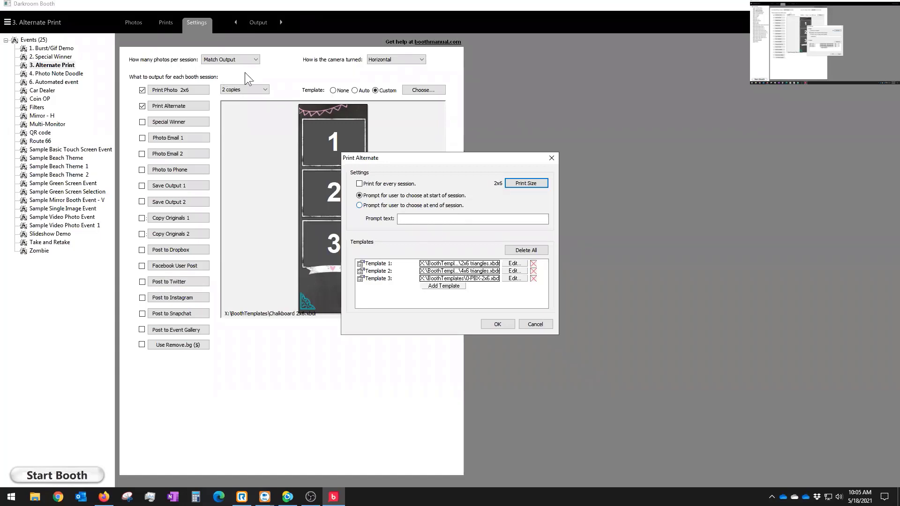
Step: Cancel the Print Alternate dialog and keep photos per session at Match Output
click(223, 59)
click(535, 324)
click(219, 59)
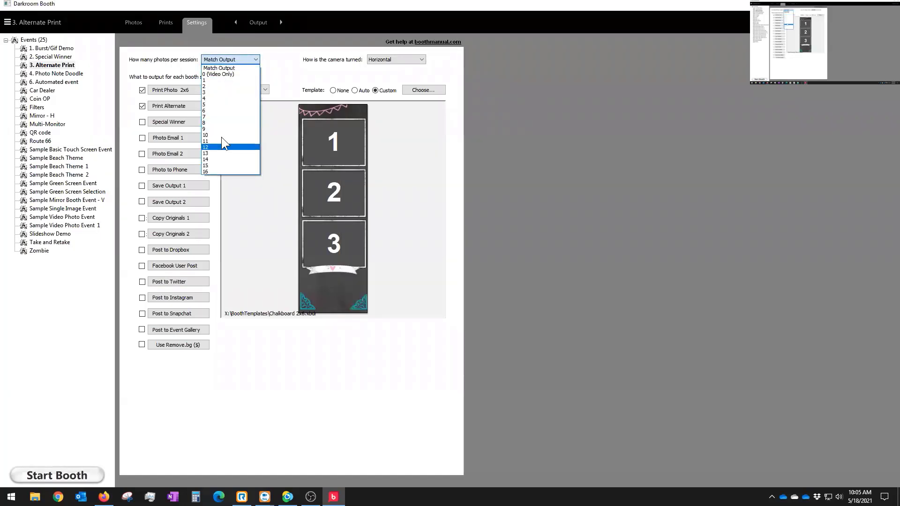
click(226, 67)
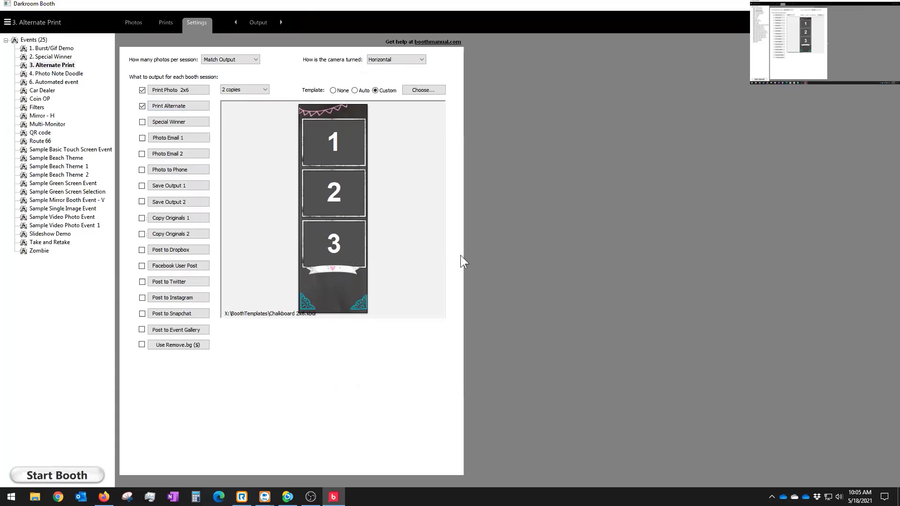
Step: Reopen the Print Alternate dialog and click into the guest Prompt text field
click(165, 107)
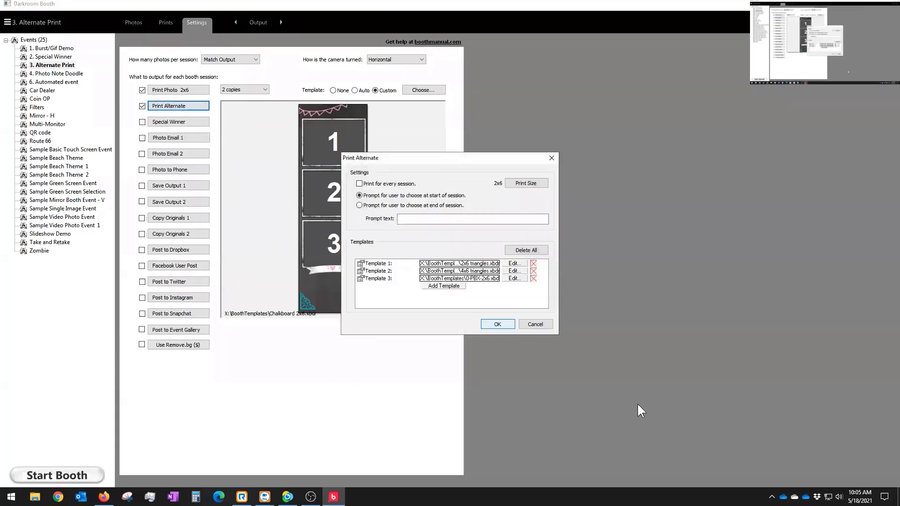
click(404, 219)
Step: Browse Template 1 replacements without changing it, confirm Print Alternate, and start the booth
click(518, 263)
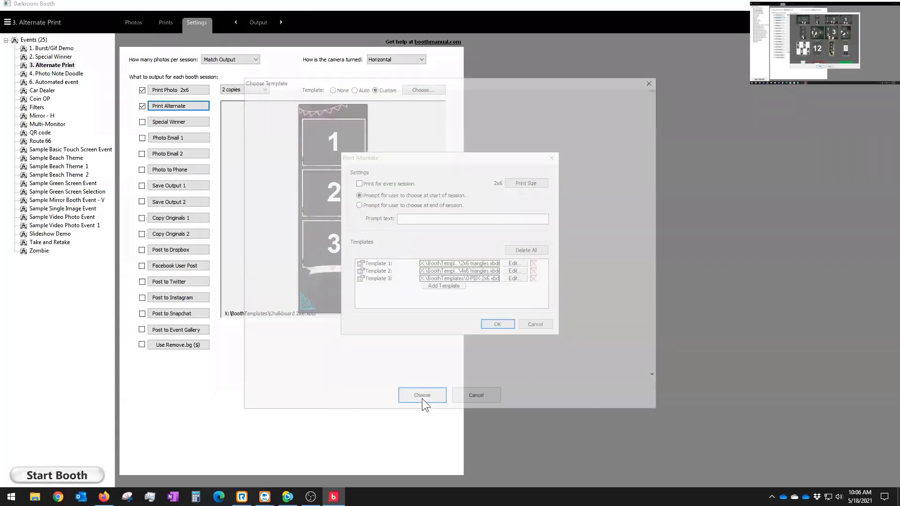
scroll(451, 233, down, 10)
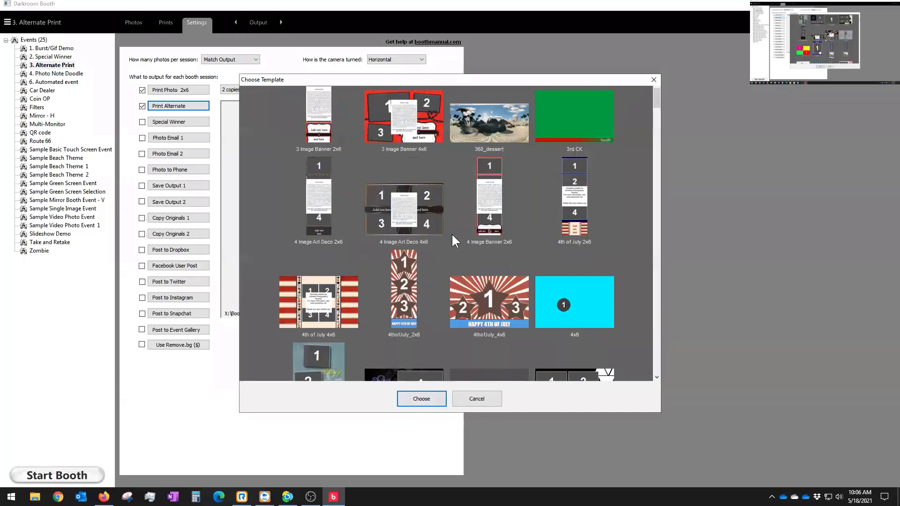
scroll(451, 232, up, 10)
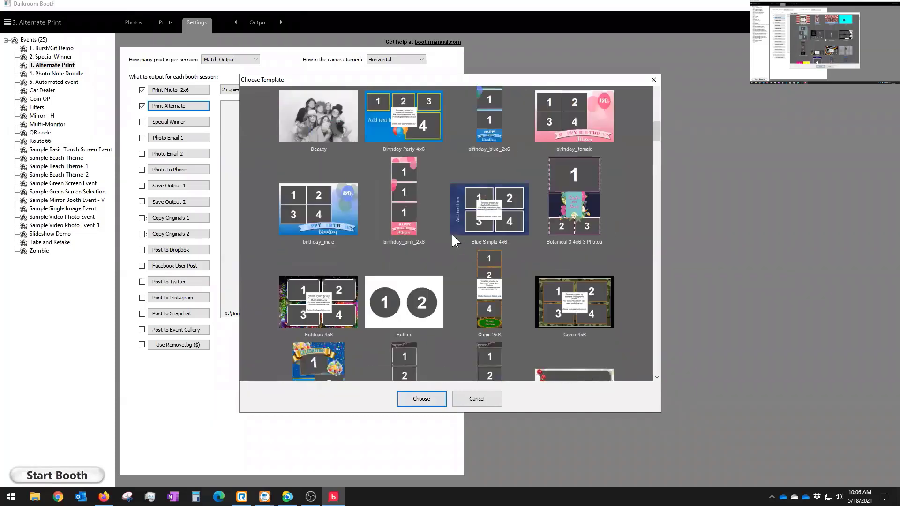
click(479, 402)
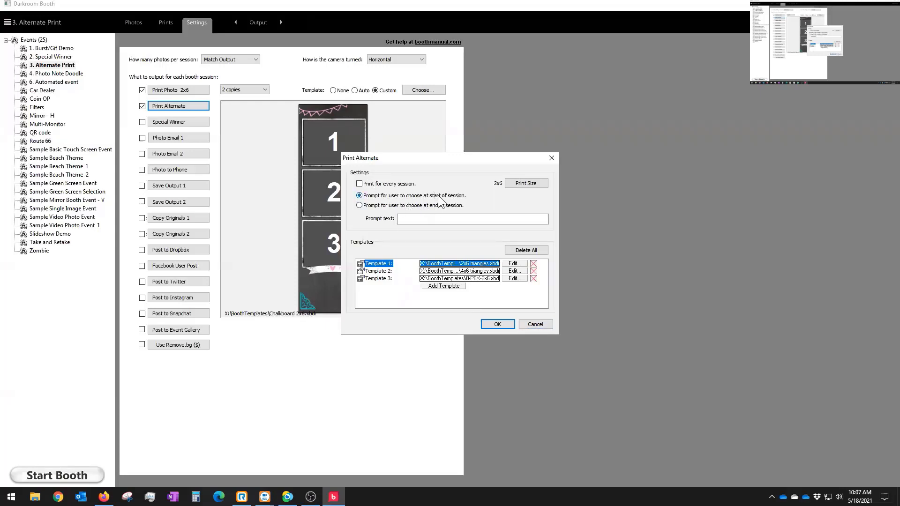
click(498, 323)
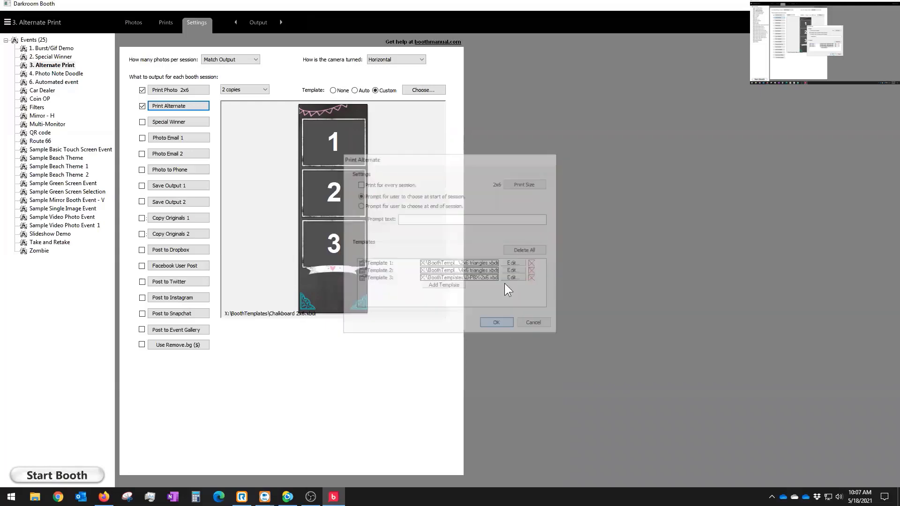
click(49, 476)
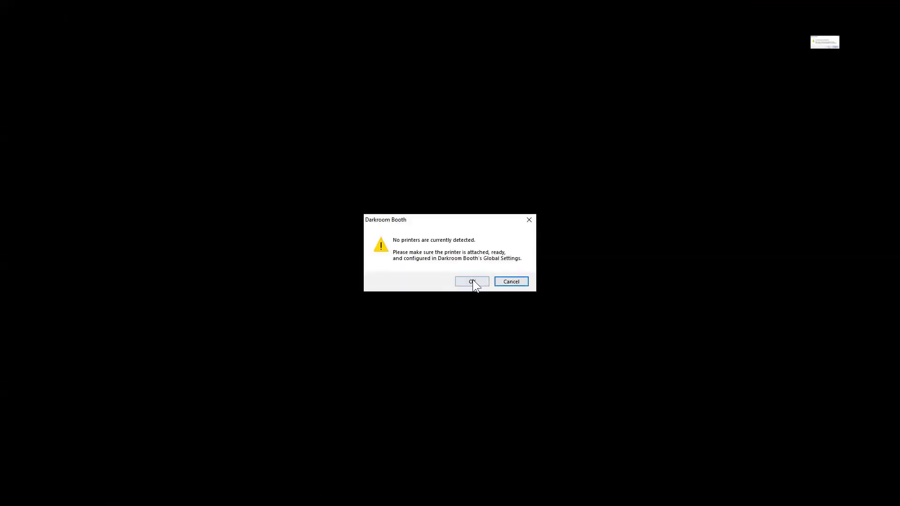
Step: Acknowledge the No printers detected and Alternate prints are enabled warnings
click(515, 283)
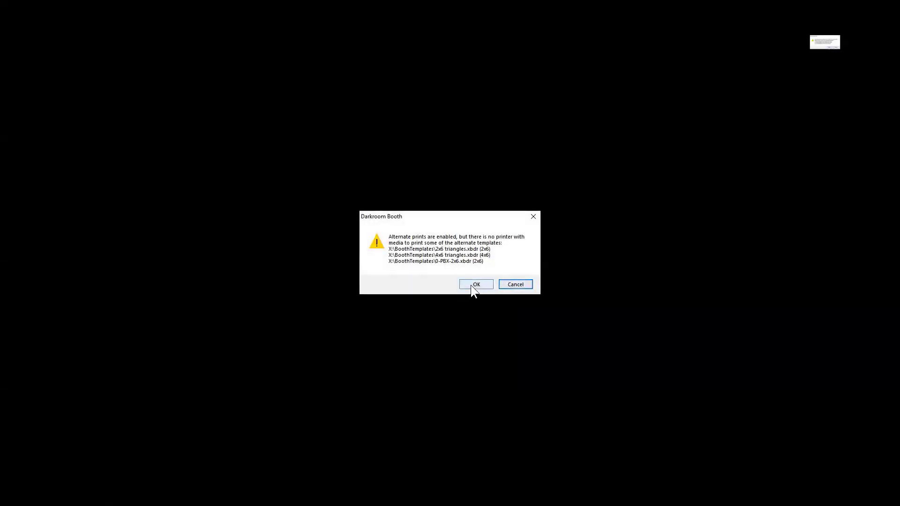
click(474, 284)
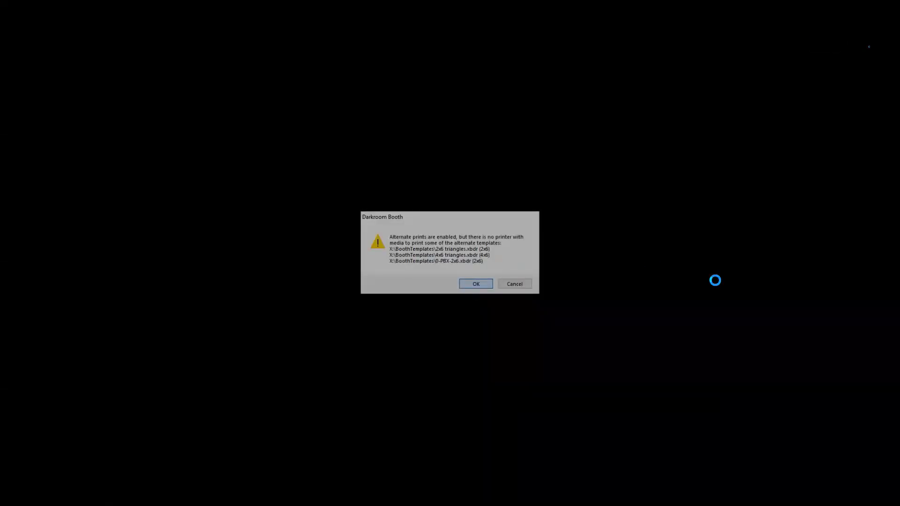
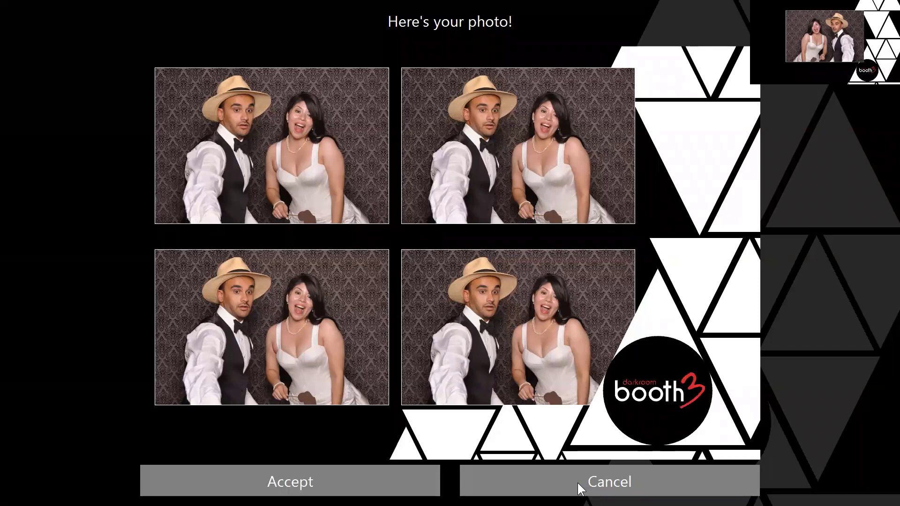
Step: Discard the four-shot photo review and exit booth mode back to the event settings
click(578, 483)
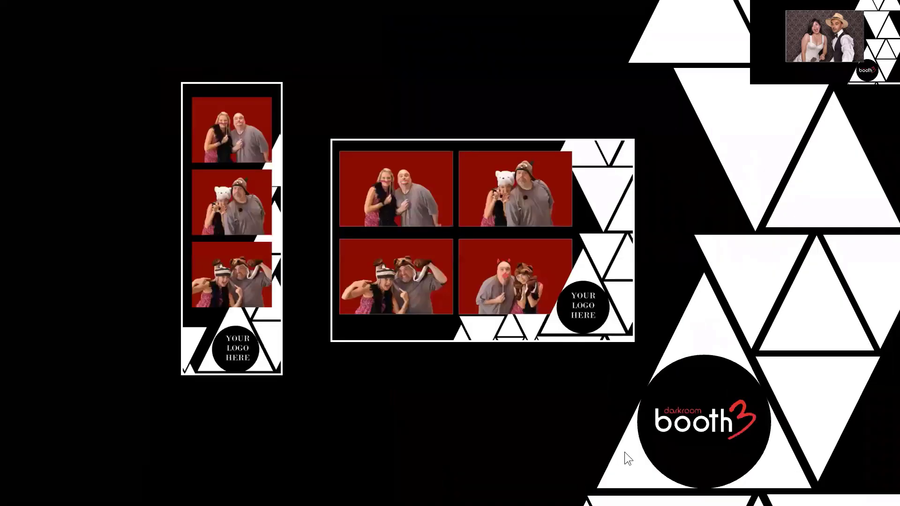
key(Escape)
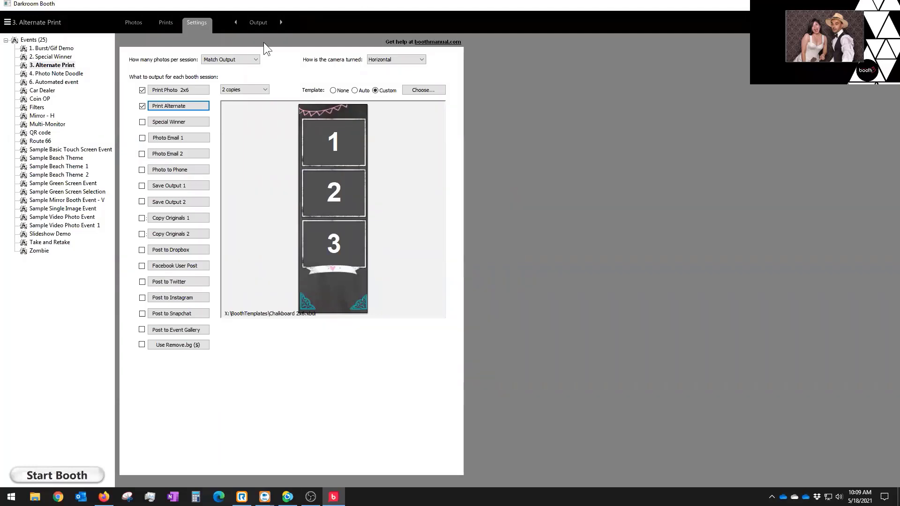
Step: Review the three alternate print templates in the Print Alternate dialog and confirm it
click(159, 107)
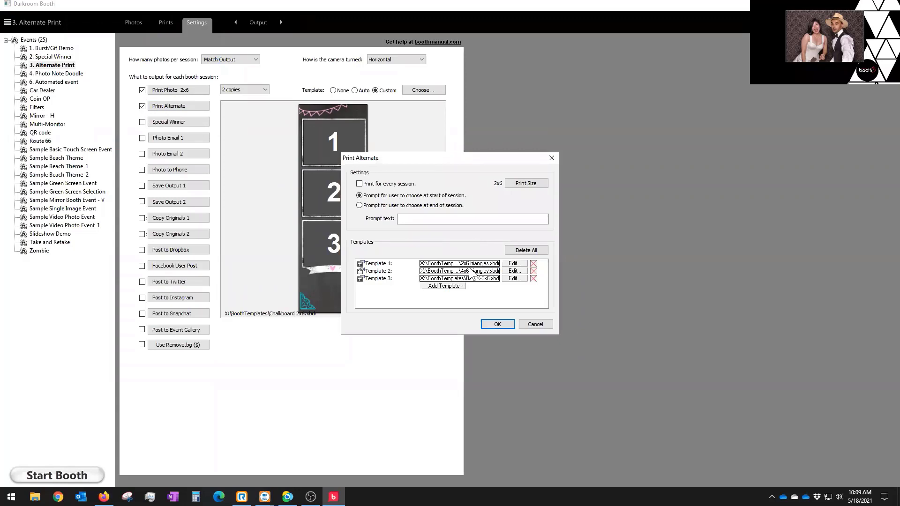
click(498, 324)
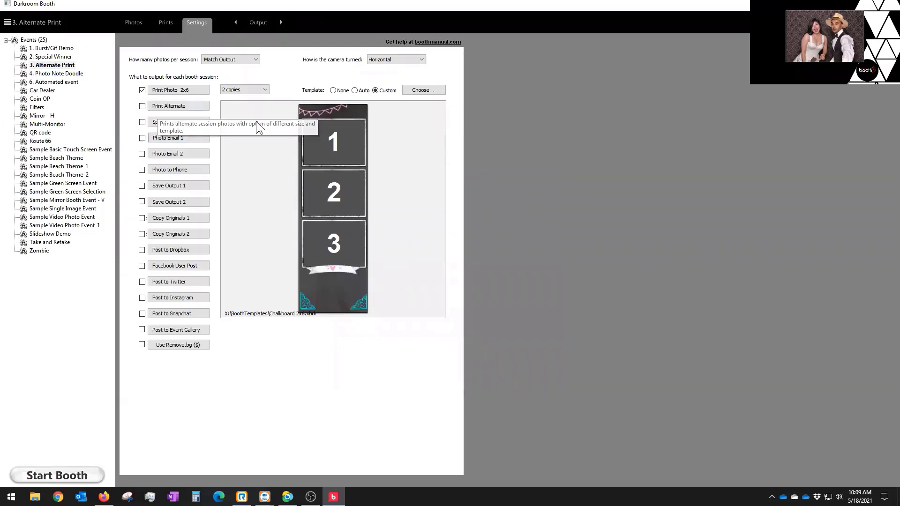
Step: In Screens settings, inspect the triangles template's 2x6 strip and 4x6 graphics, then discard the edits
click(254, 27)
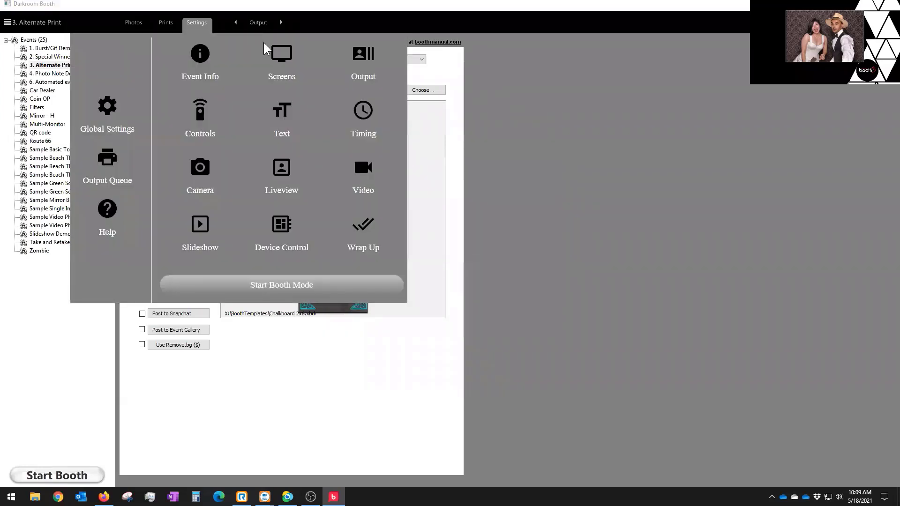
click(278, 58)
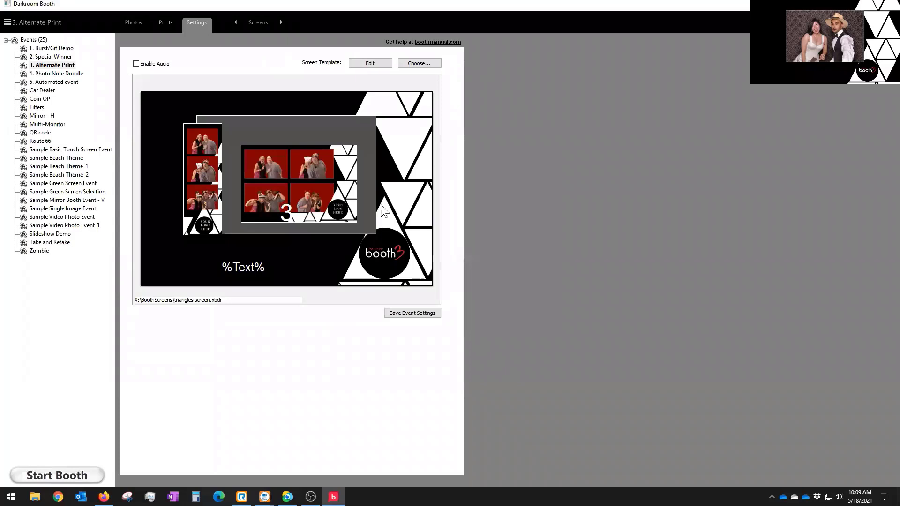
click(370, 64)
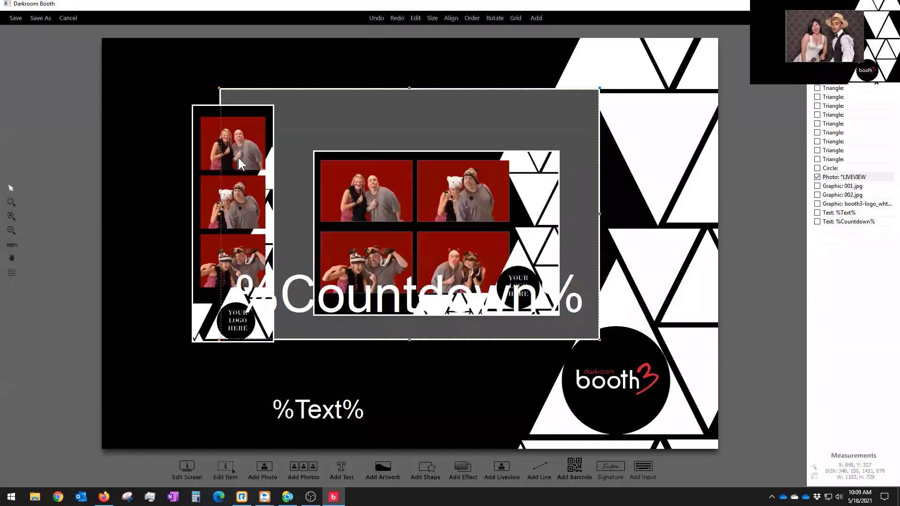
click(204, 159)
click(394, 174)
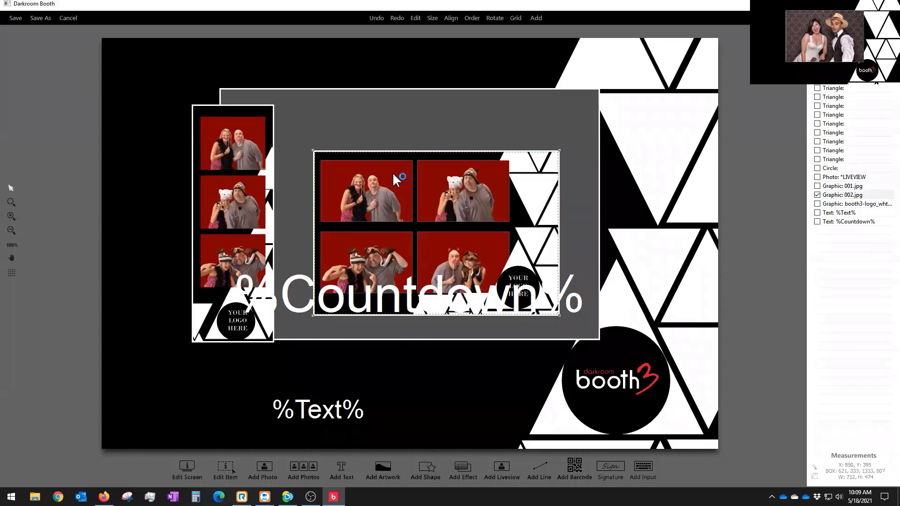
click(232, 162)
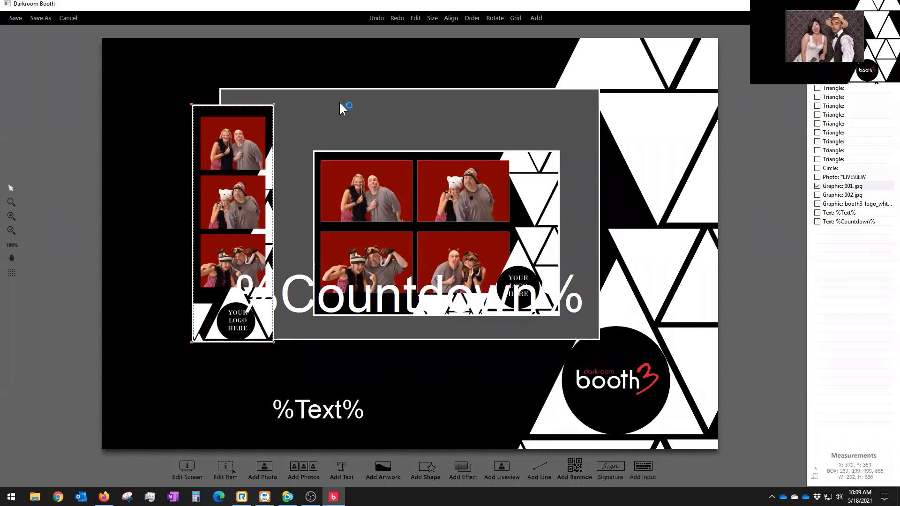
click(68, 17)
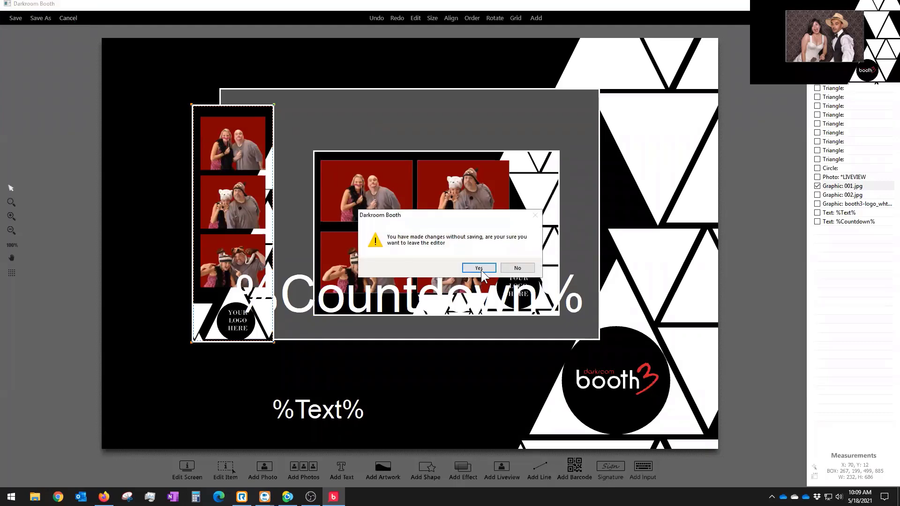
click(480, 268)
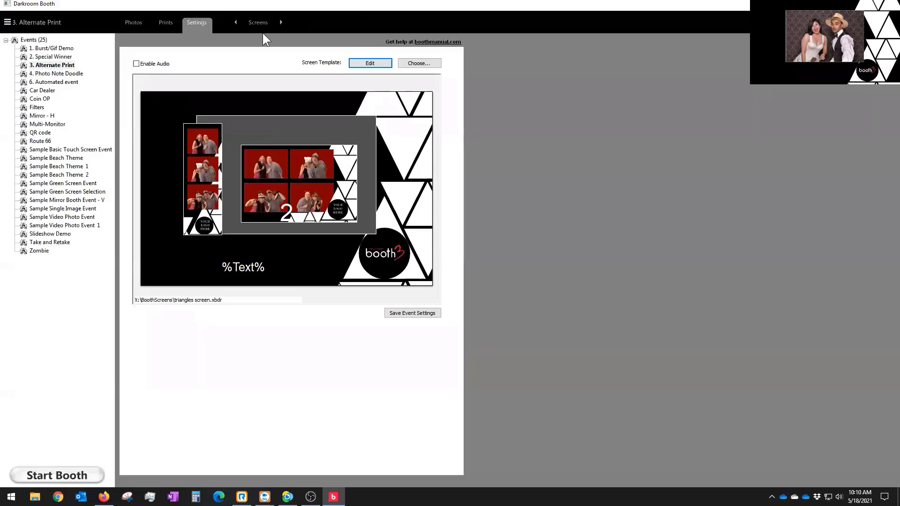
Step: Browse the screen template gallery without choosing one, keeping triangles, then reopen the settings sections list
click(407, 62)
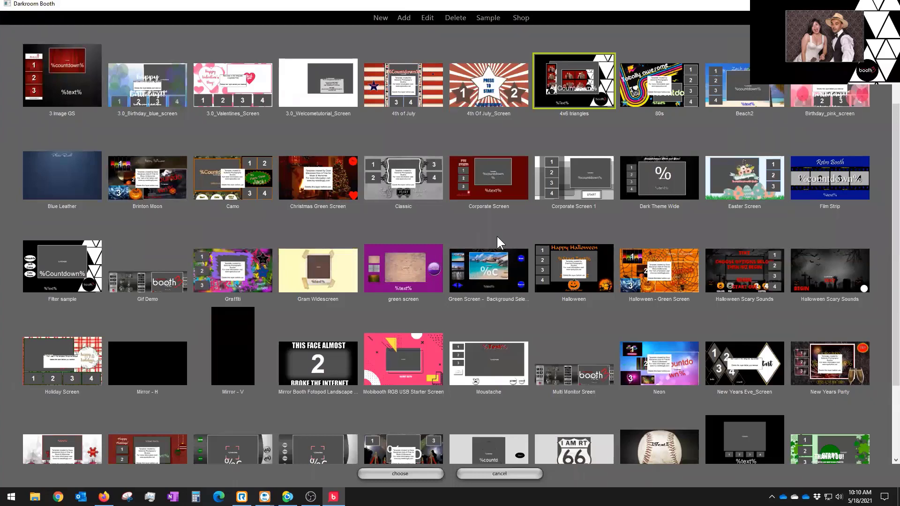
scroll(497, 243, down, 3)
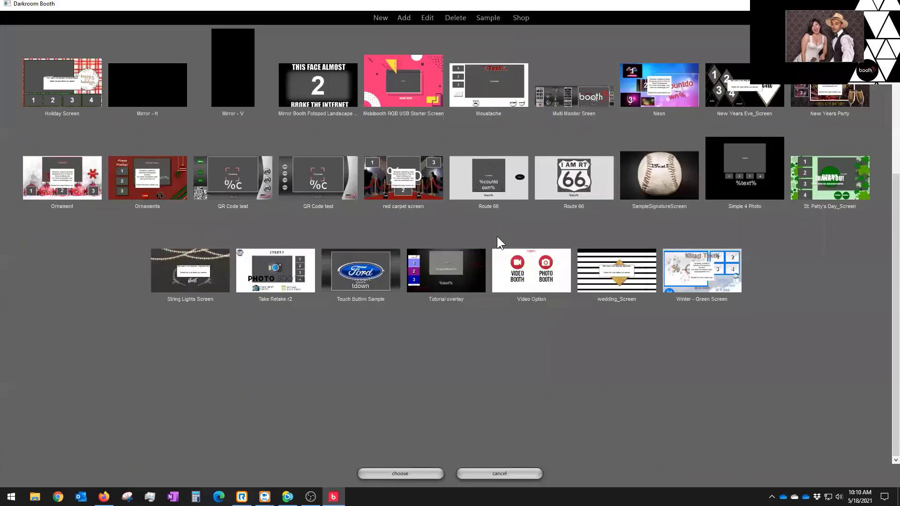
click(499, 474)
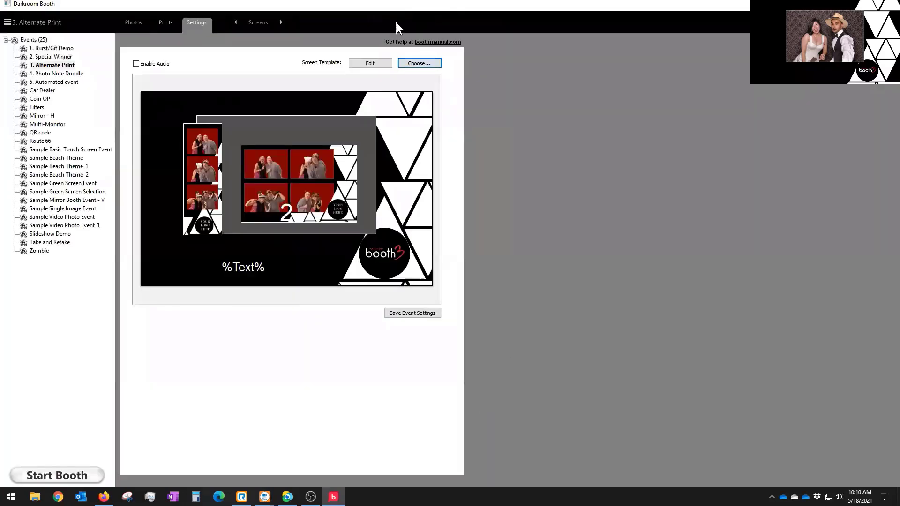
click(254, 22)
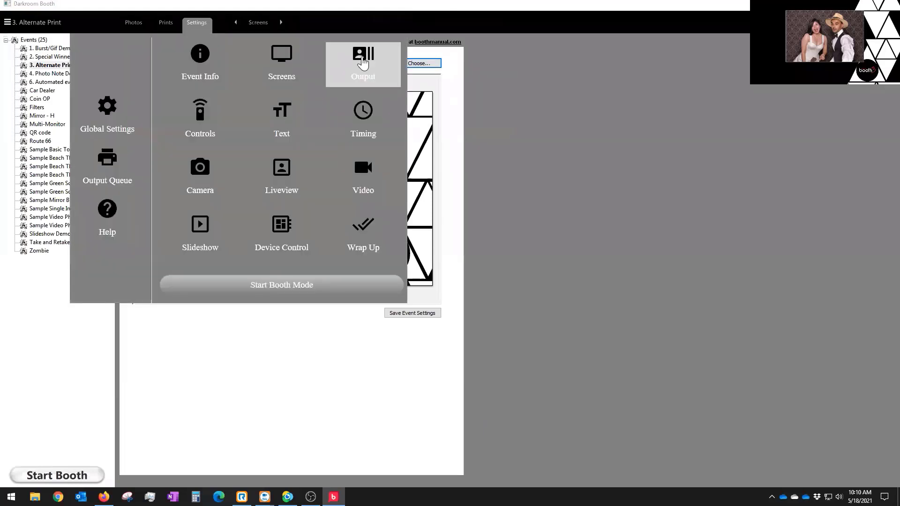
Step: In Output, examine the 4x6 triangles print template and cancel its sample save, keeping Chalkboard 2x6
click(363, 59)
click(412, 92)
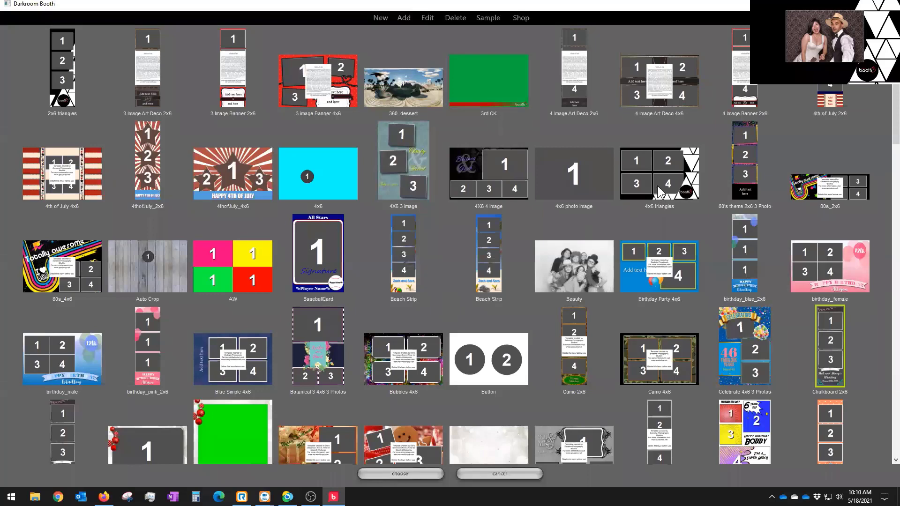
click(657, 186)
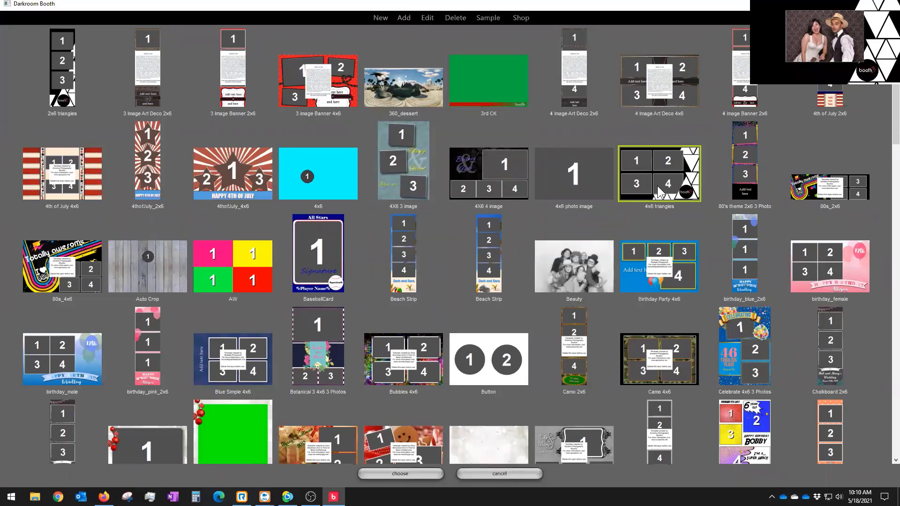
right_click(657, 186)
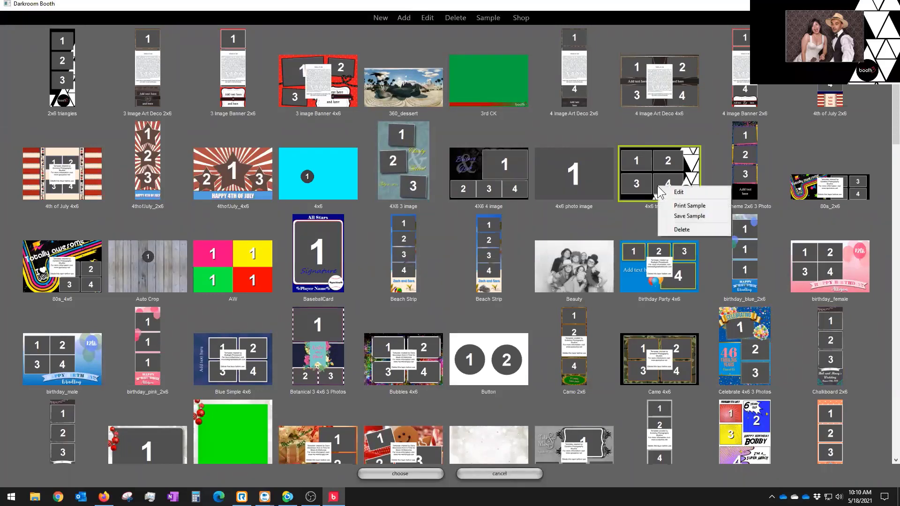
click(684, 218)
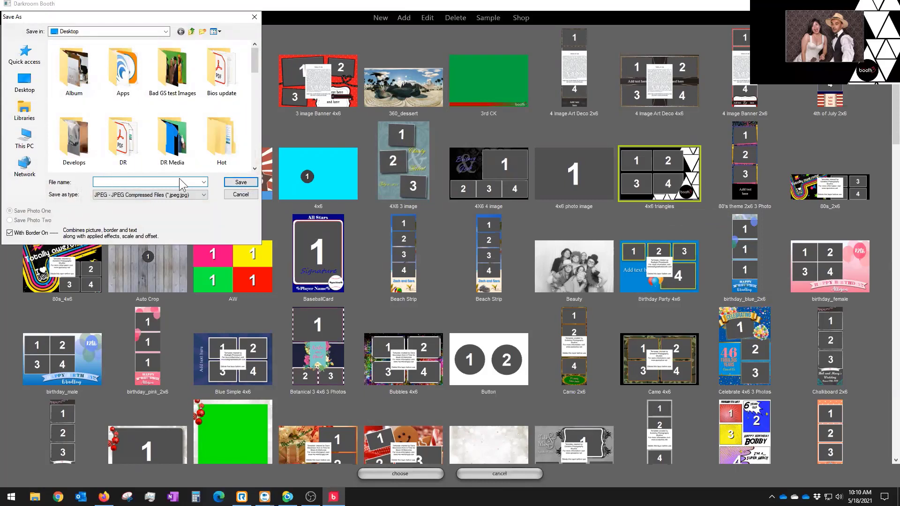
click(241, 194)
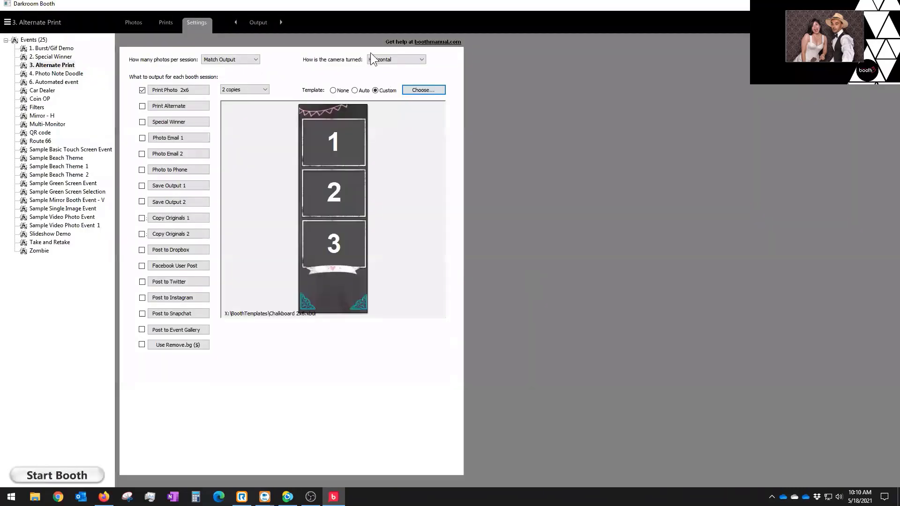
click(256, 22)
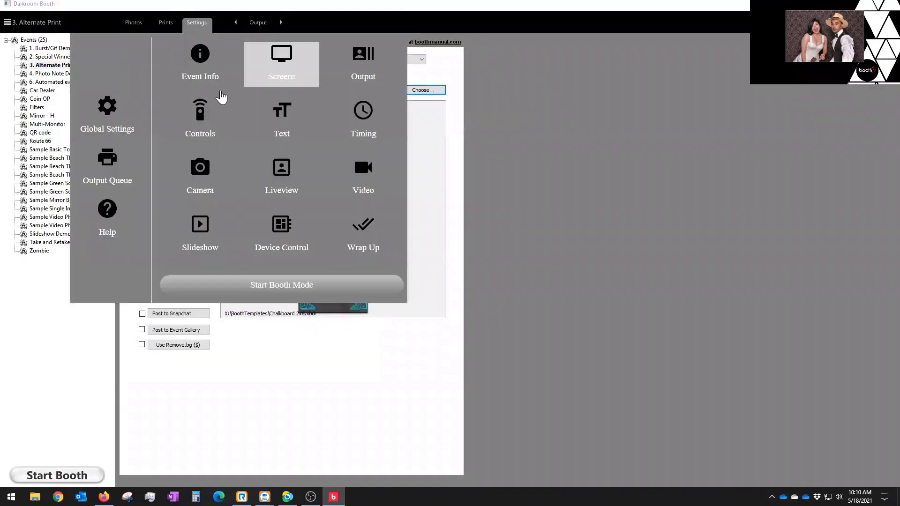
click(276, 58)
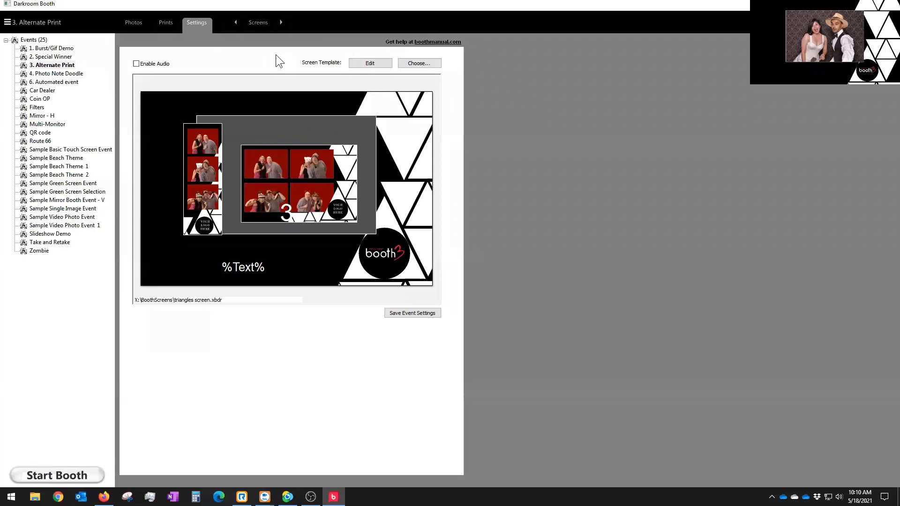
click(364, 66)
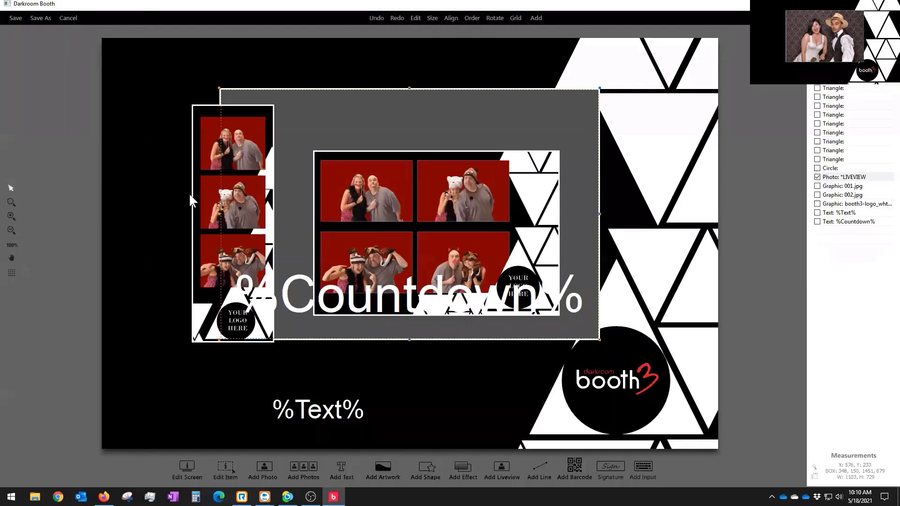
click(378, 466)
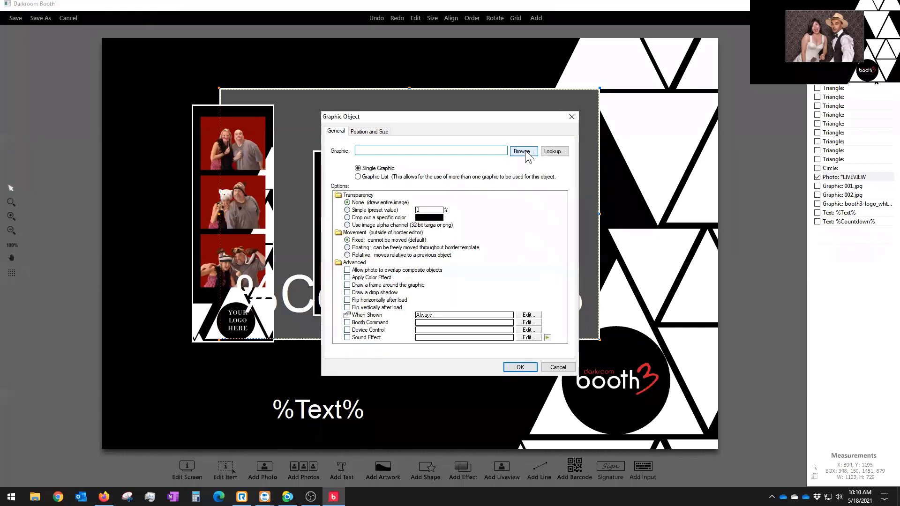
click(523, 150)
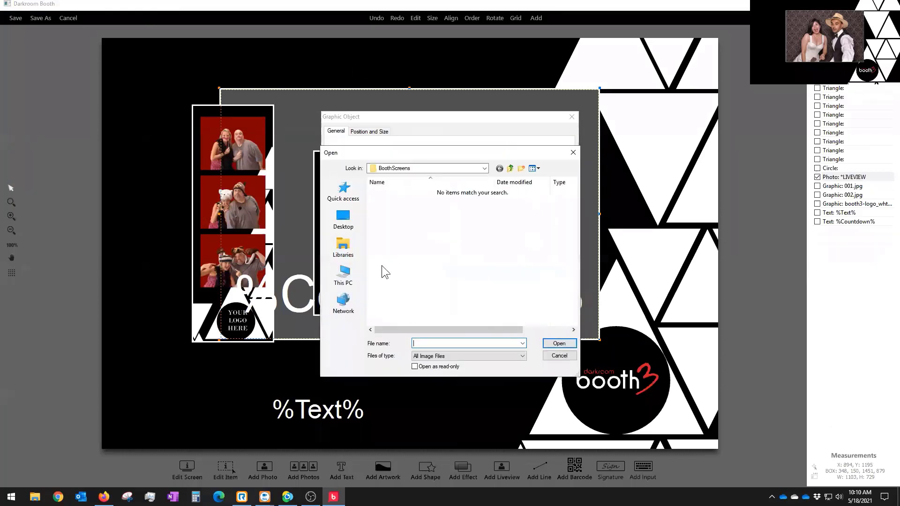
click(344, 219)
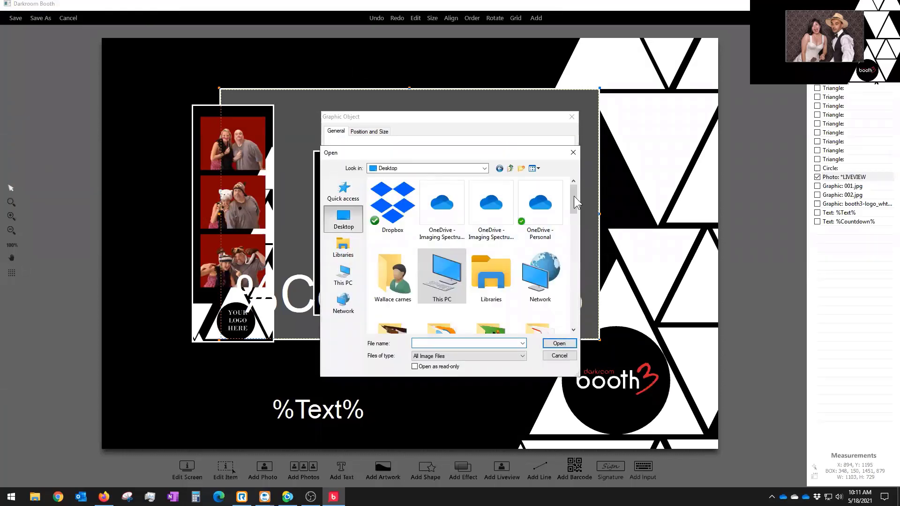
drag(574, 196, 562, 278)
click(441, 252)
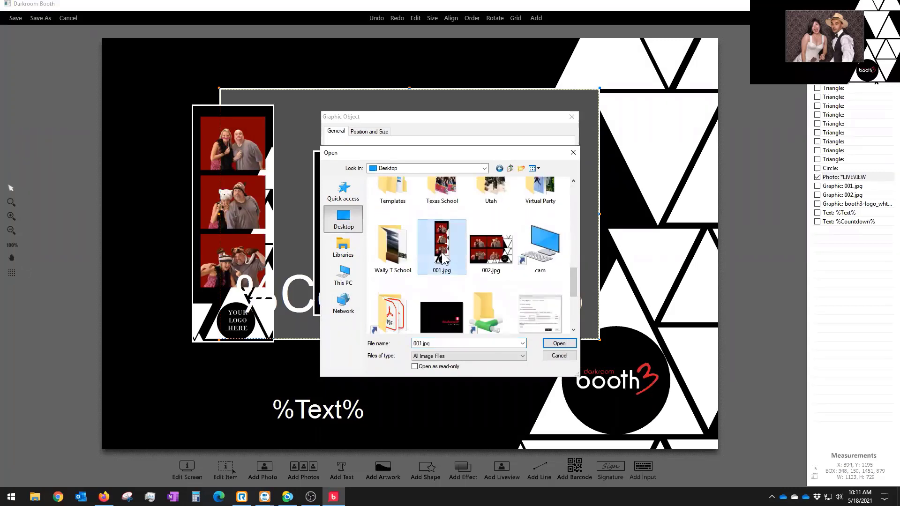
click(490, 257)
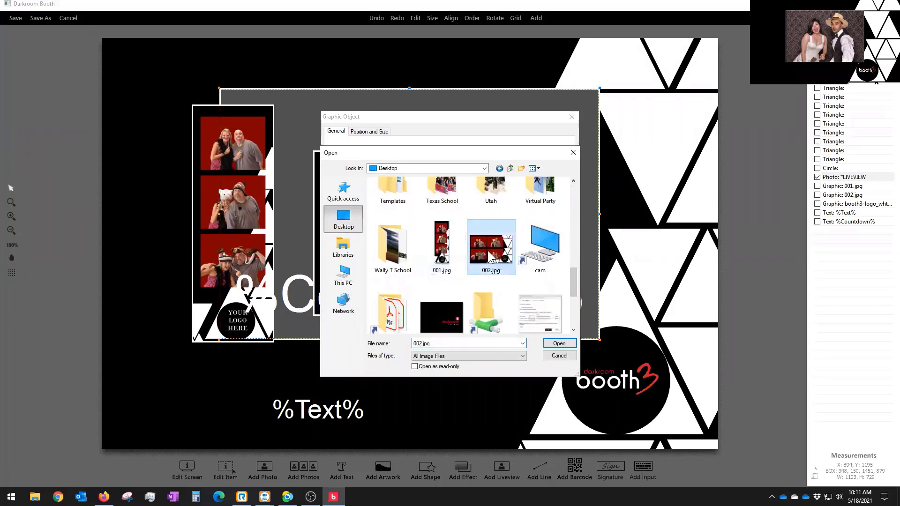
click(443, 258)
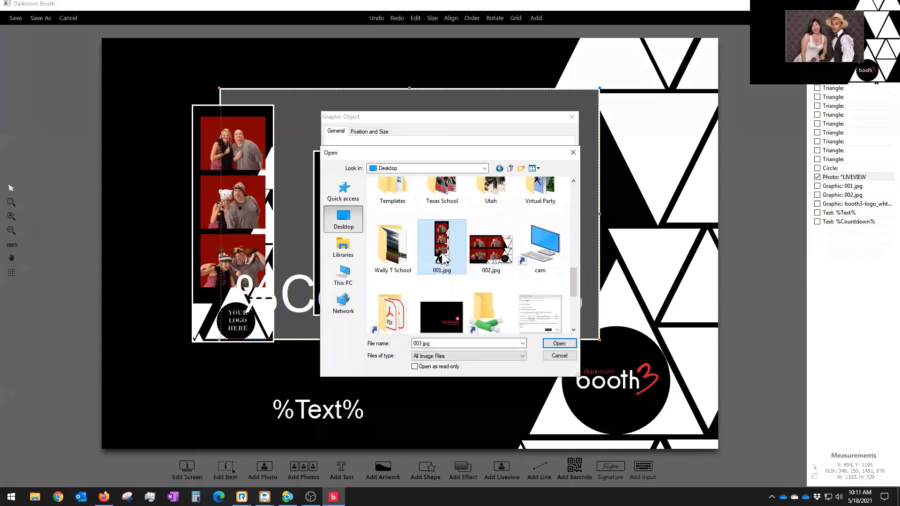
click(559, 355)
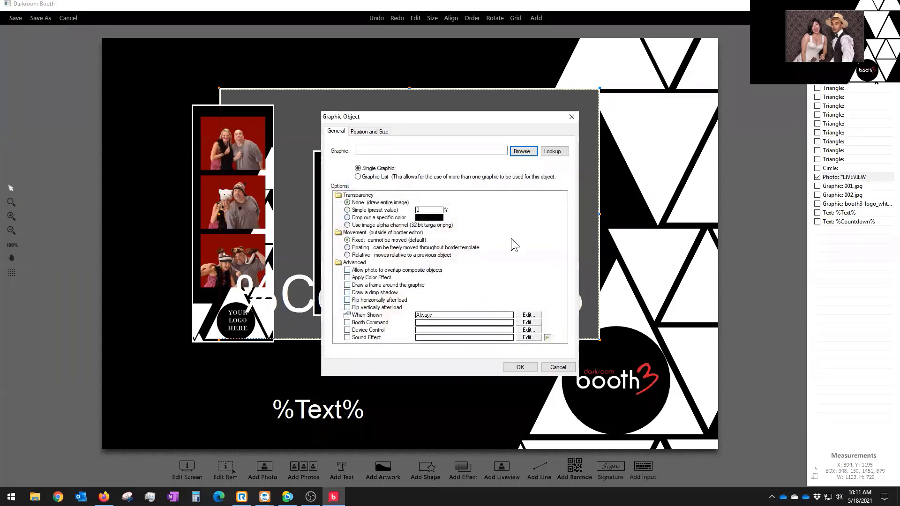
click(557, 367)
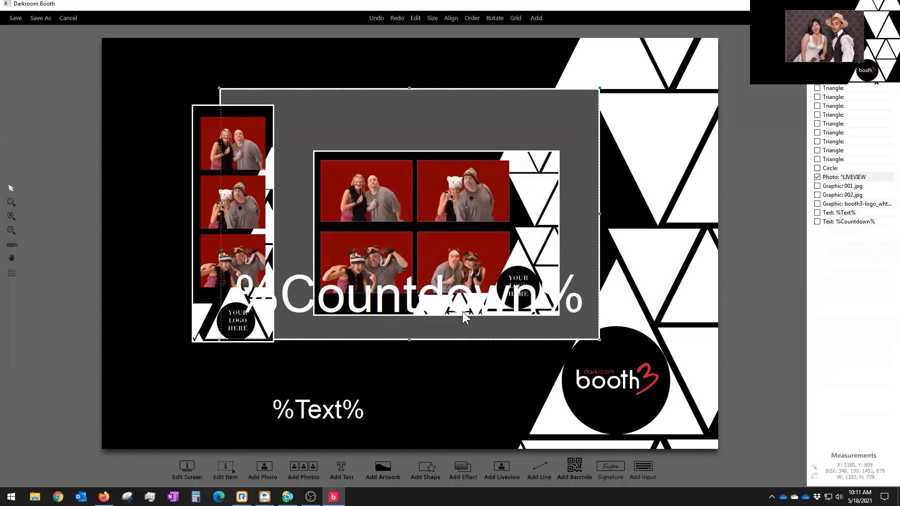
double_click(193, 200)
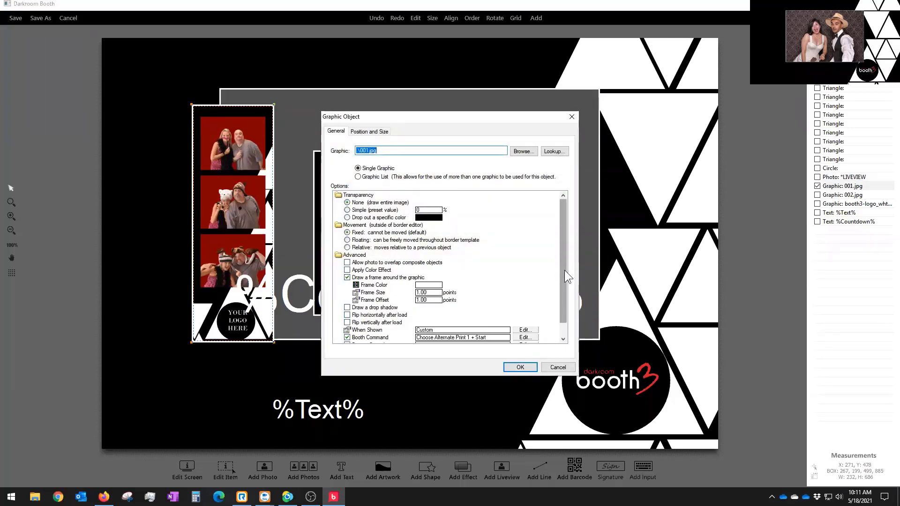
drag(565, 270, 561, 303)
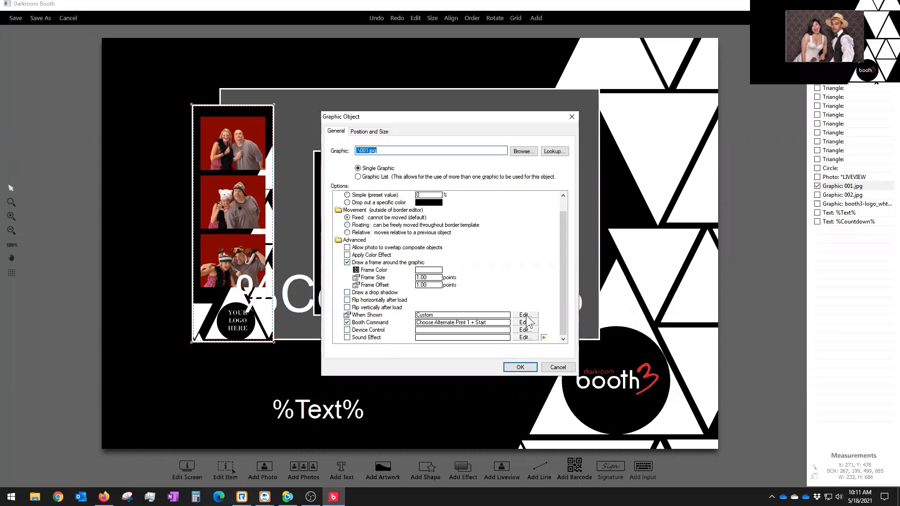
click(435, 314)
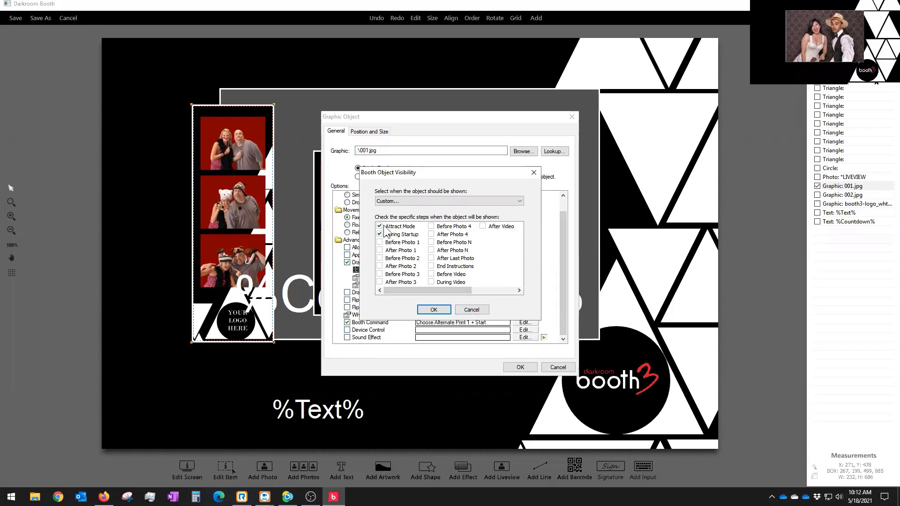
click(477, 310)
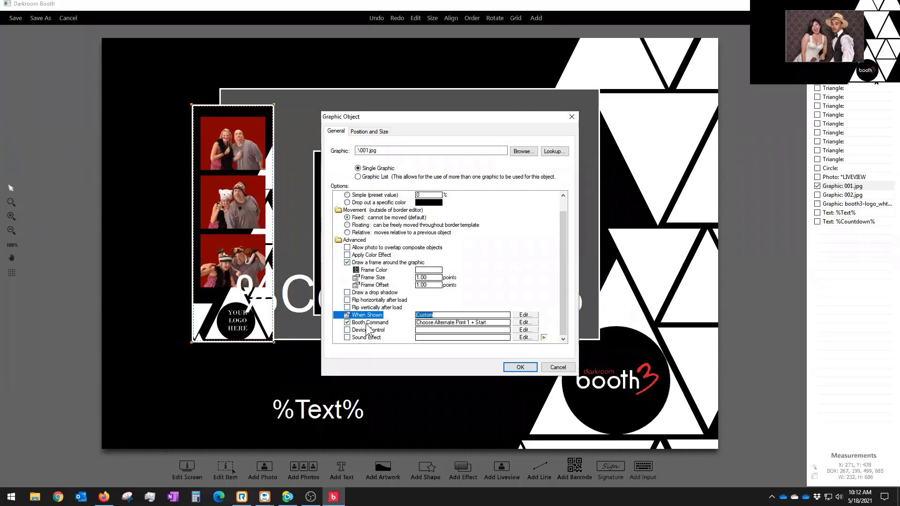
click(524, 323)
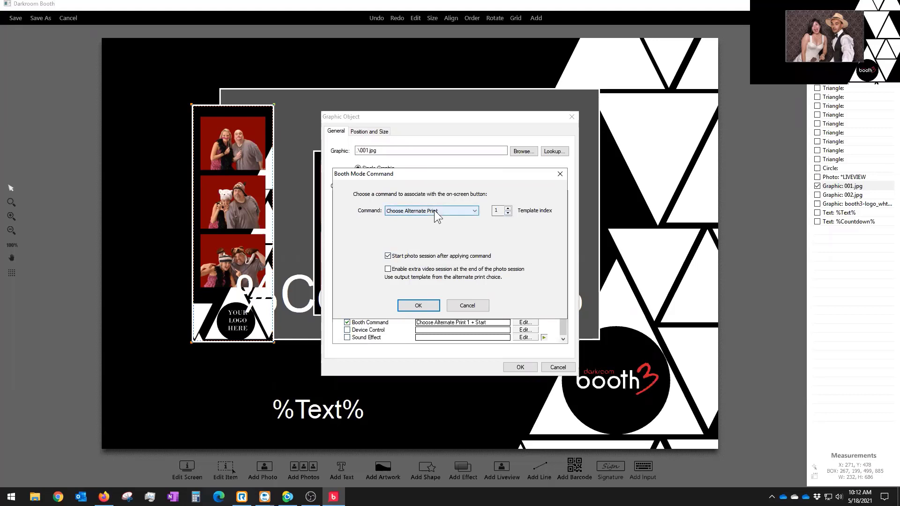
click(501, 212)
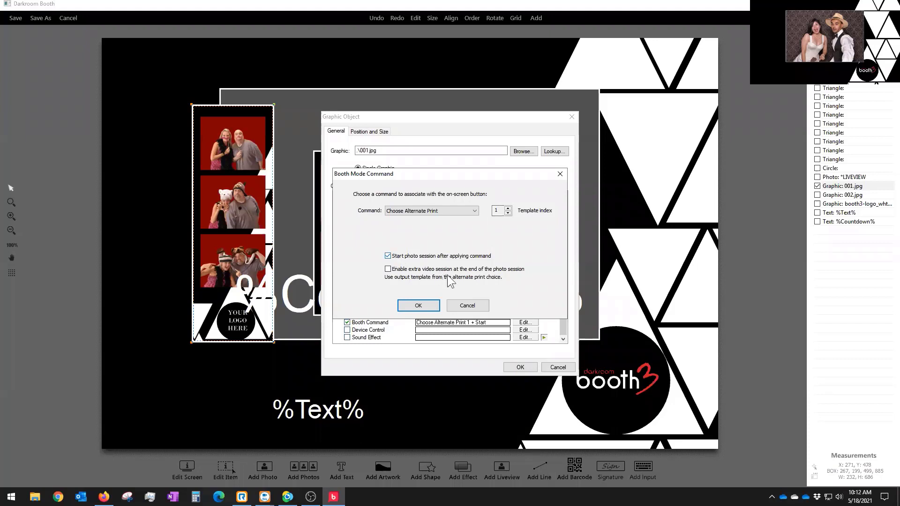
click(467, 306)
click(520, 367)
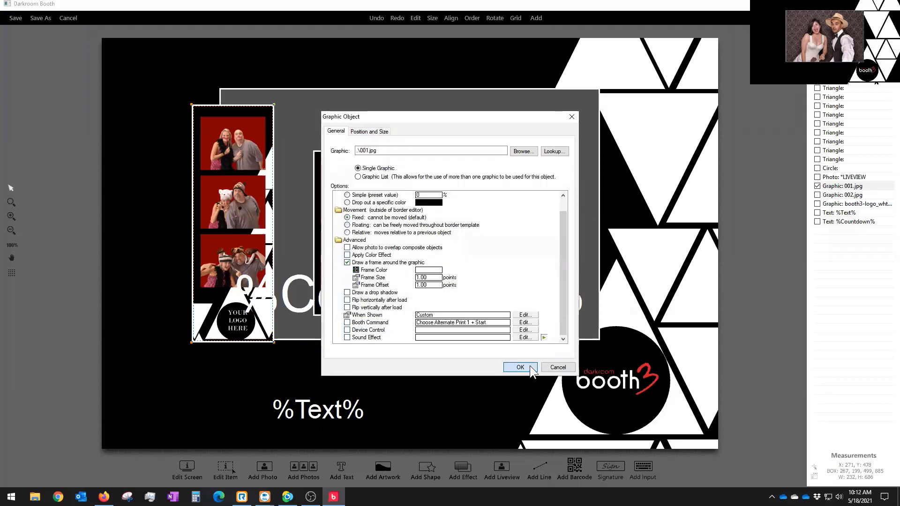
click(457, 226)
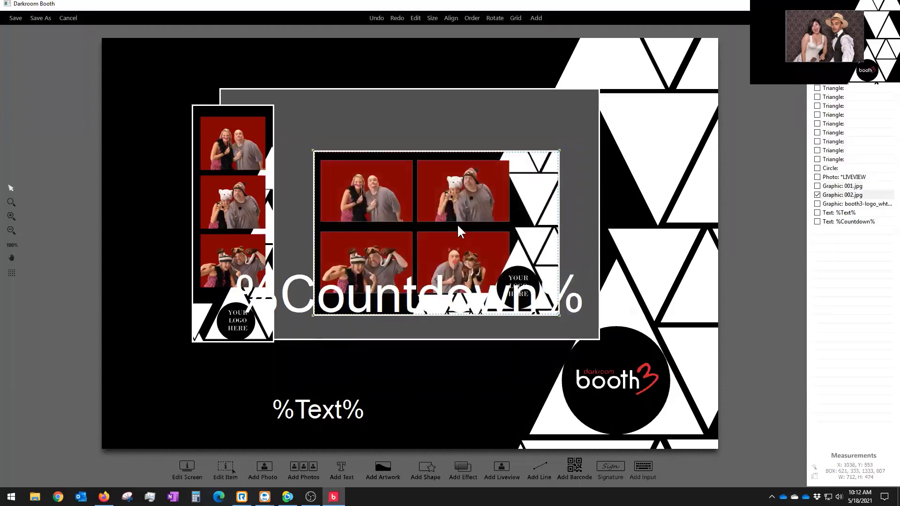
double_click(437, 202)
drag(562, 301, 561, 322)
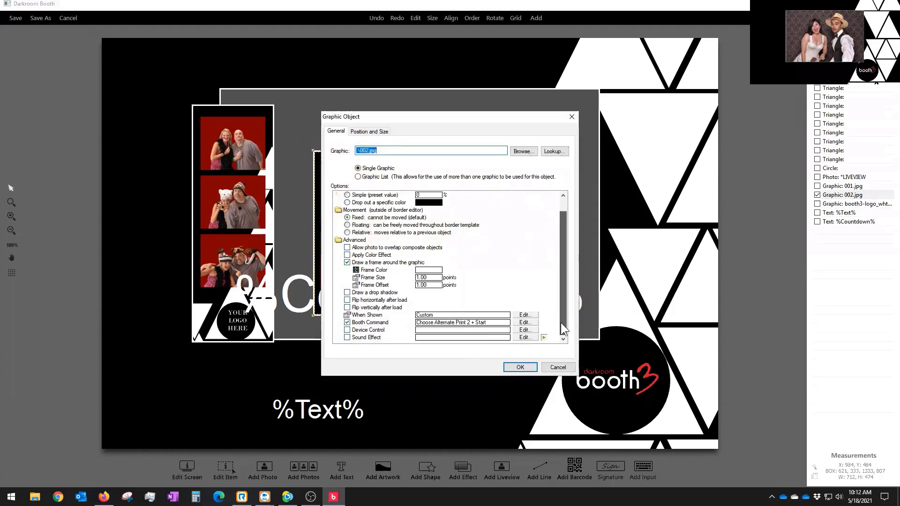
click(531, 323)
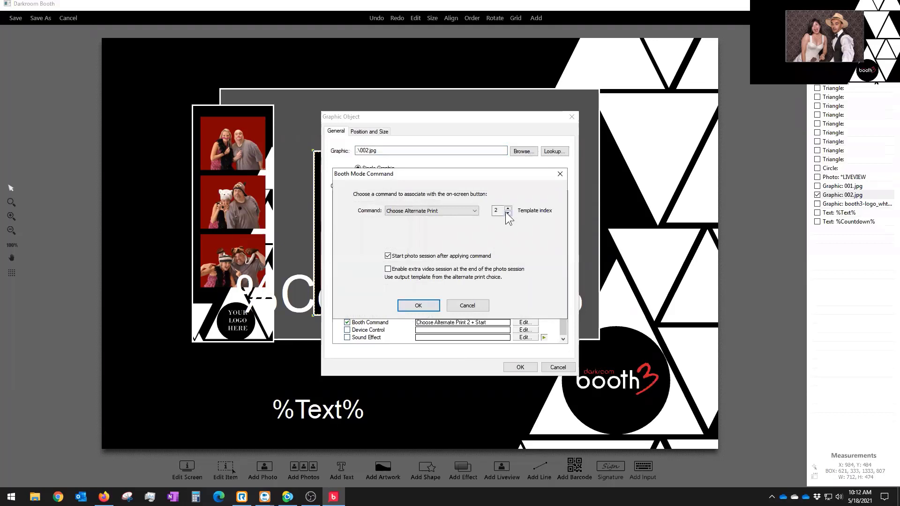
click(460, 306)
click(549, 366)
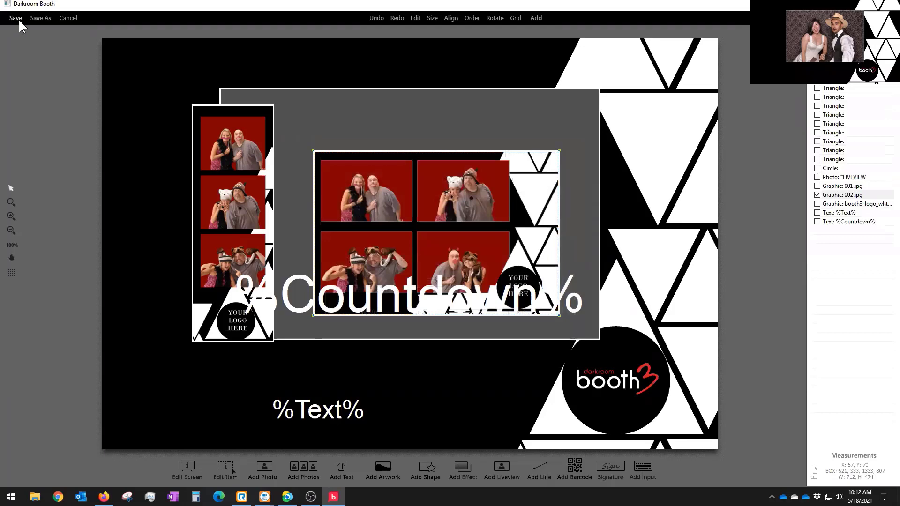
Step: Close the screen editor without saving, returning to the Alternate Print output settings
click(62, 18)
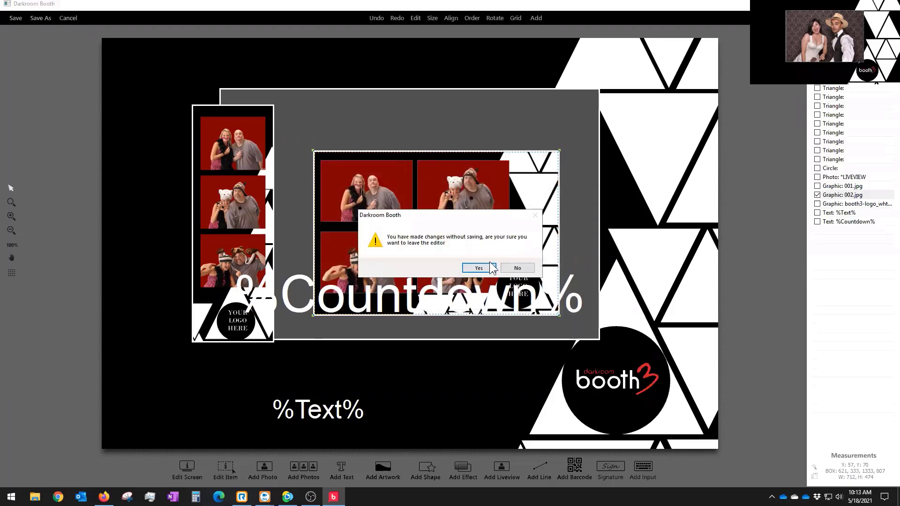
click(479, 268)
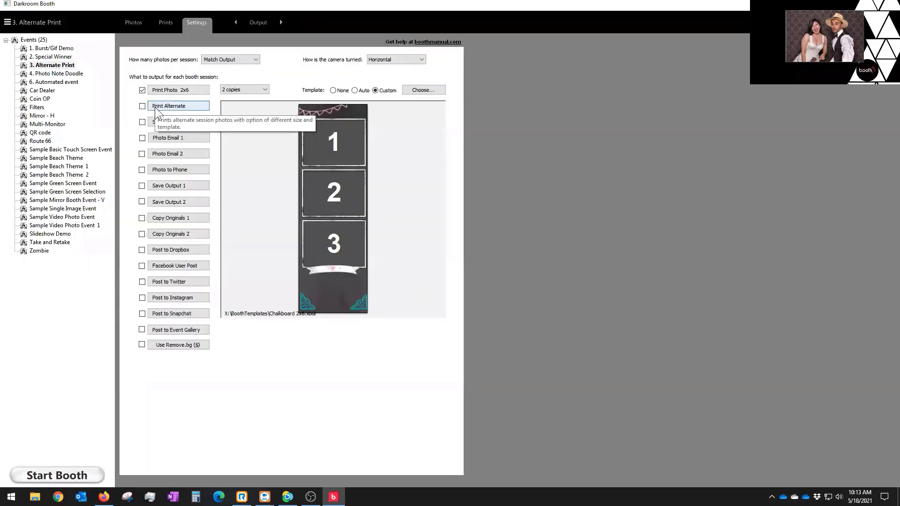
click(159, 107)
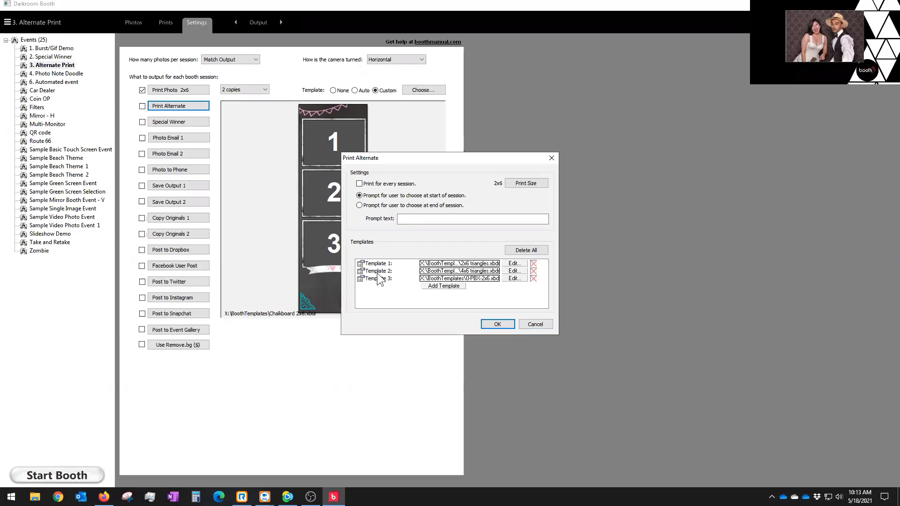
click(545, 328)
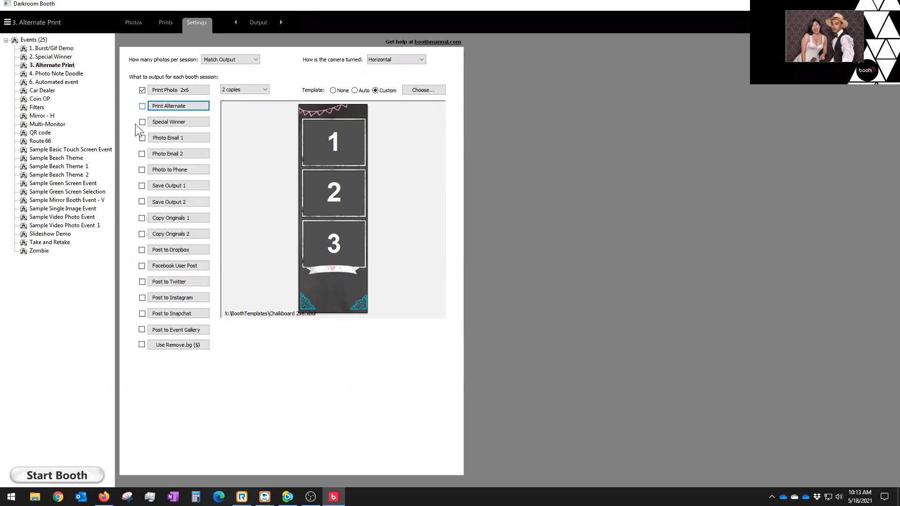
Step: Start the booth for the Alternate Print event to try the touch screen
click(78, 478)
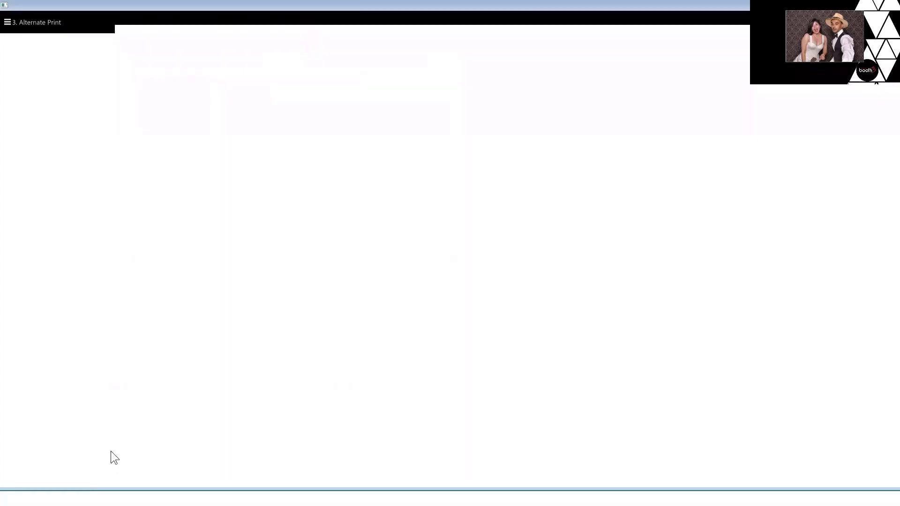
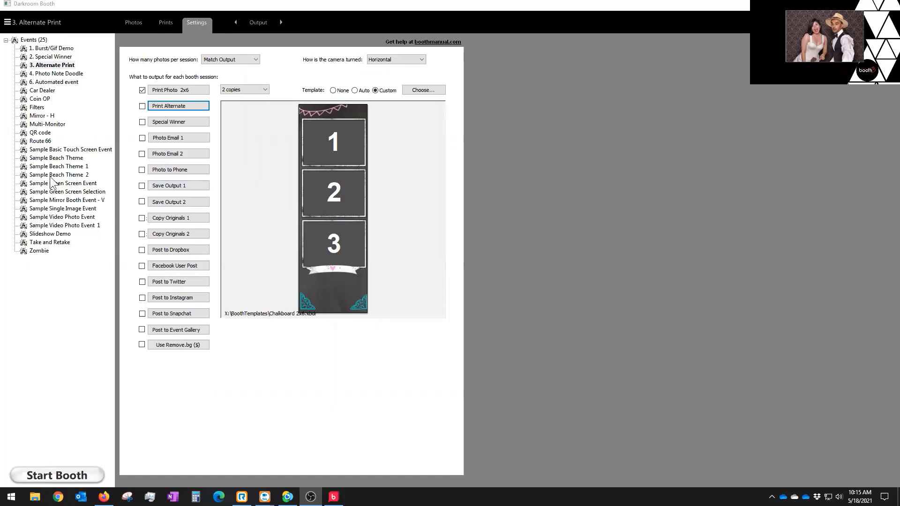
Step: Select the QR code event to show its one-copy 4x6 print and email/phone delivery settings
click(40, 133)
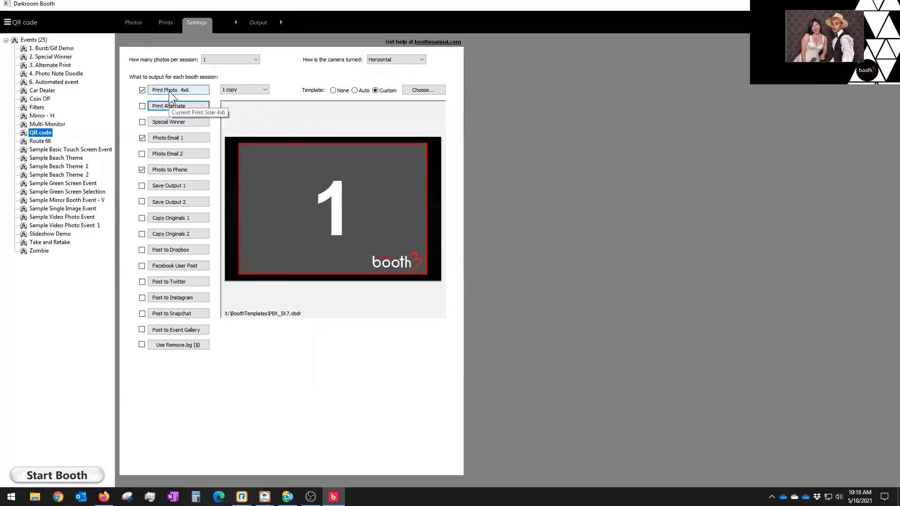
Step: Enable touchless start with QR code detection in Controls, then launch the booth
click(257, 24)
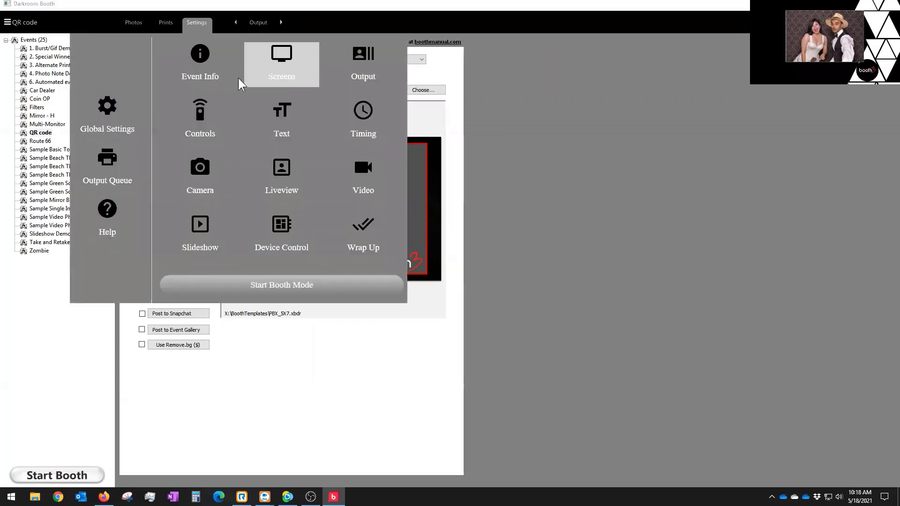
click(201, 120)
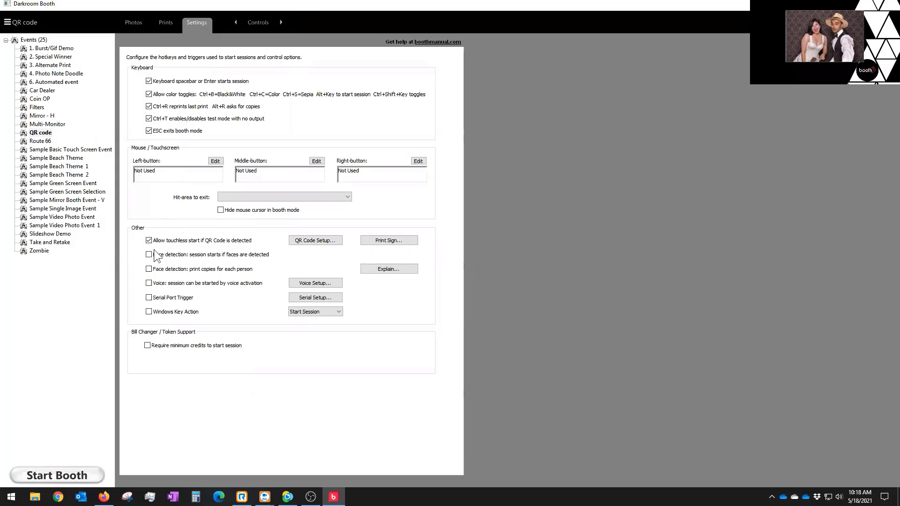
click(314, 243)
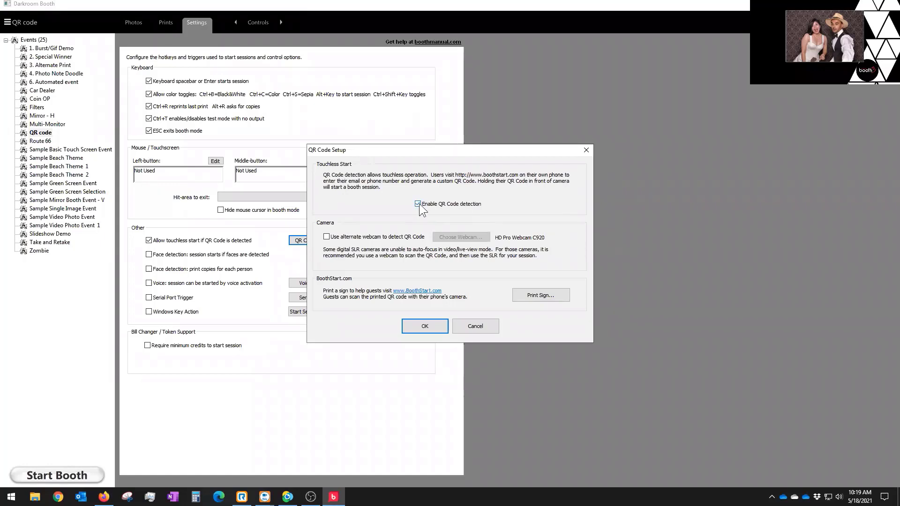
click(425, 327)
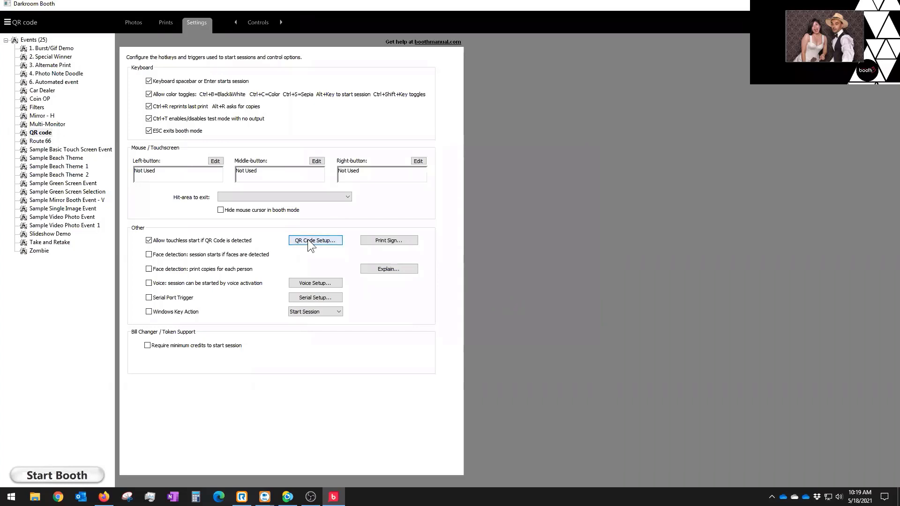
click(57, 476)
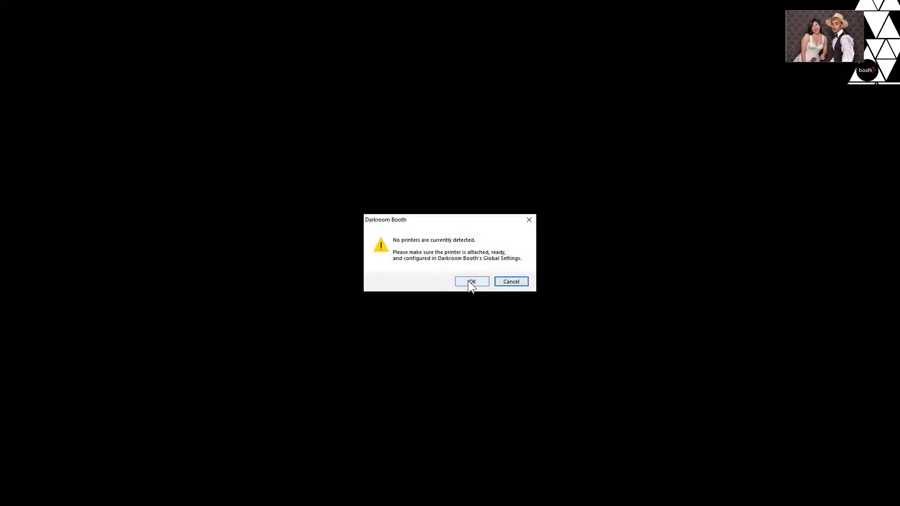
Step: Dismiss the no-printers warning and reopen the settings sections list
click(525, 282)
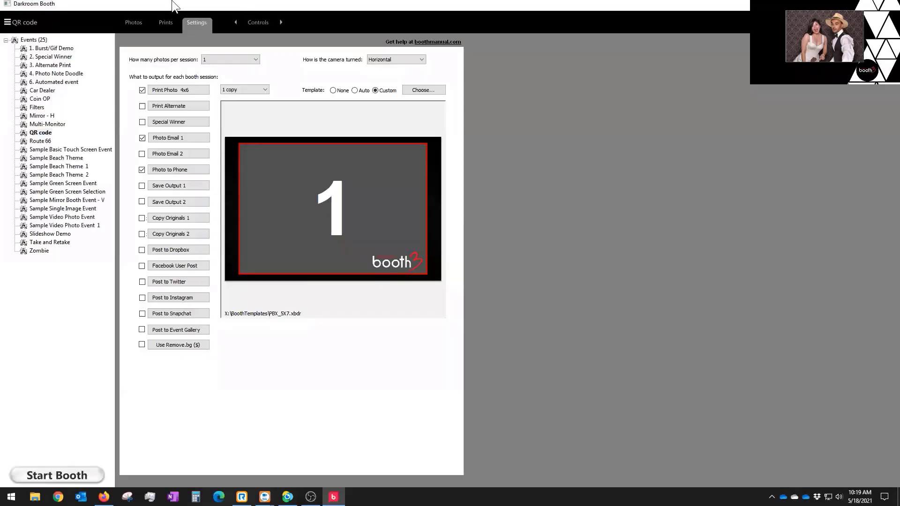
click(251, 22)
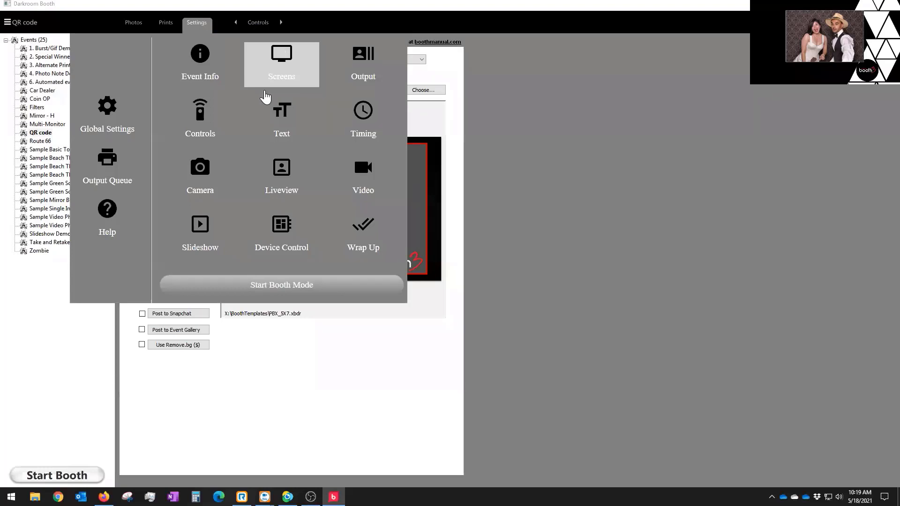
Step: Set the event's video camera to EOS Webcam Utility Beta
click(200, 174)
click(250, 67)
click(243, 82)
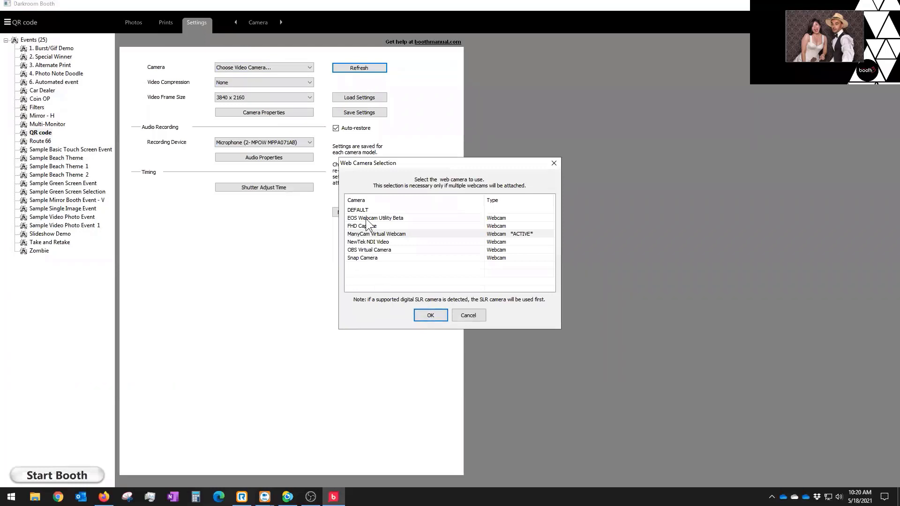
click(396, 218)
click(430, 316)
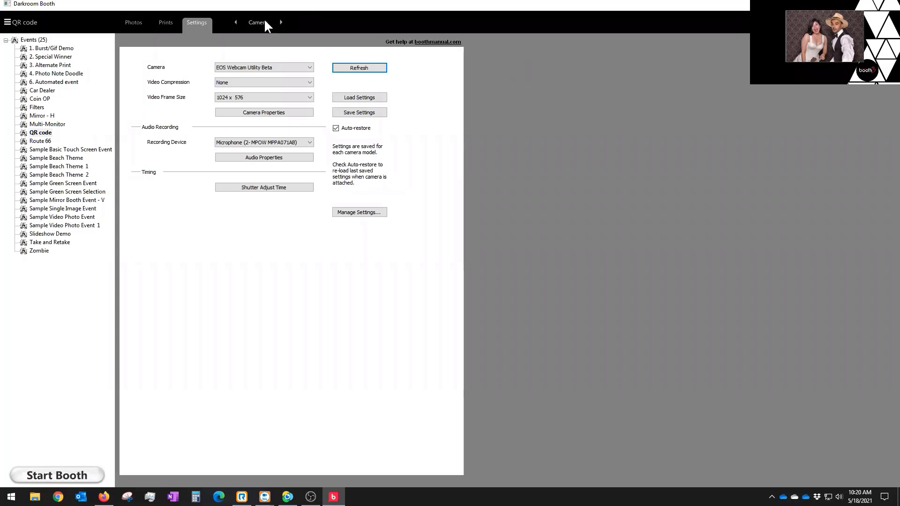
Step: Recheck the webcam list and refresh the camera without changes, then close Darkroom Booth
click(248, 71)
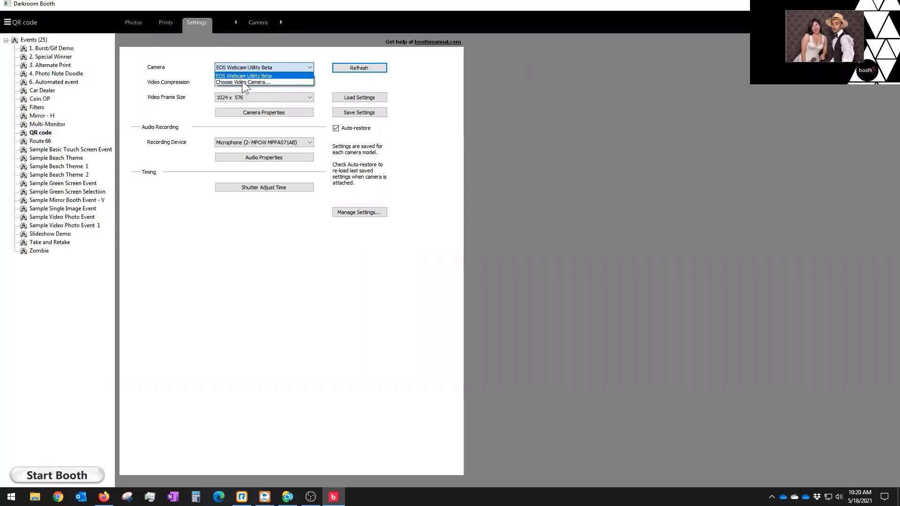
click(242, 82)
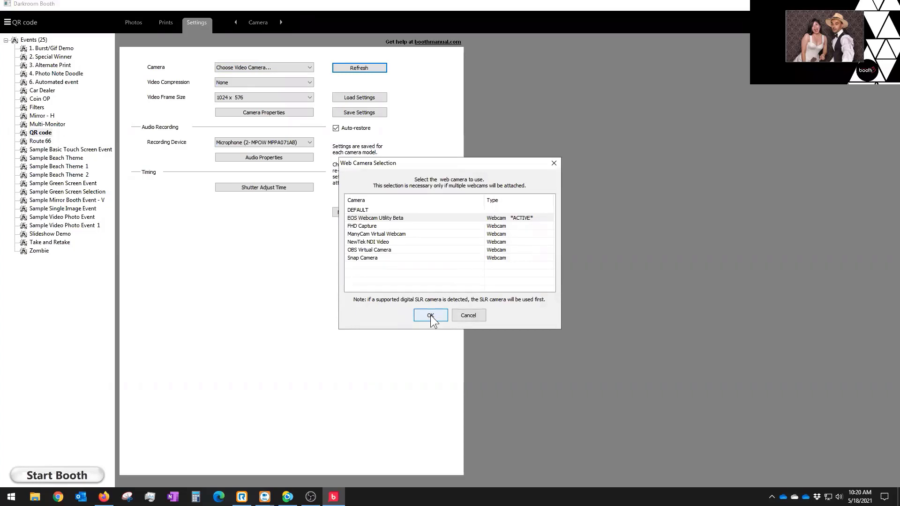
click(464, 316)
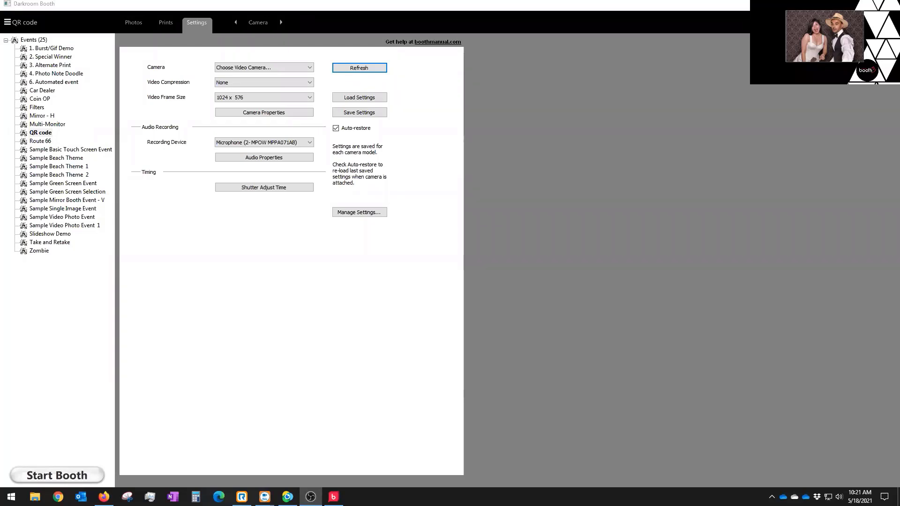
click(355, 67)
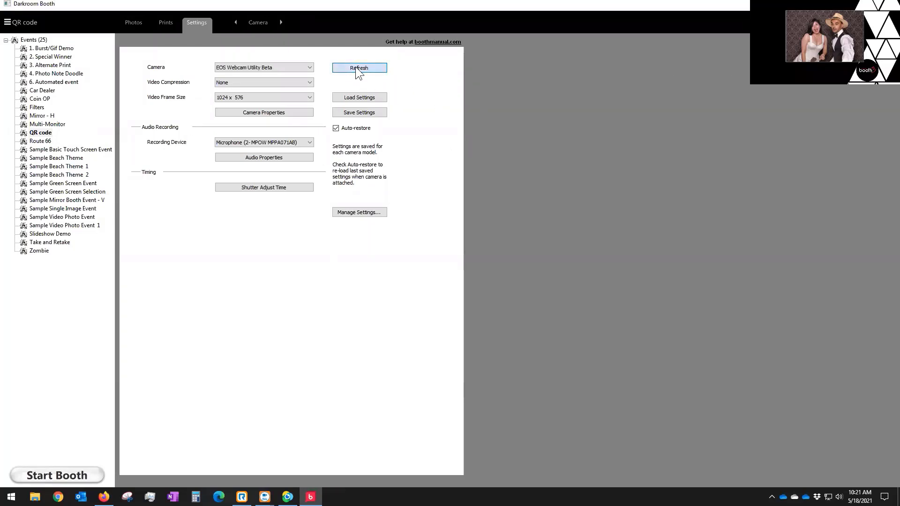
click(244, 67)
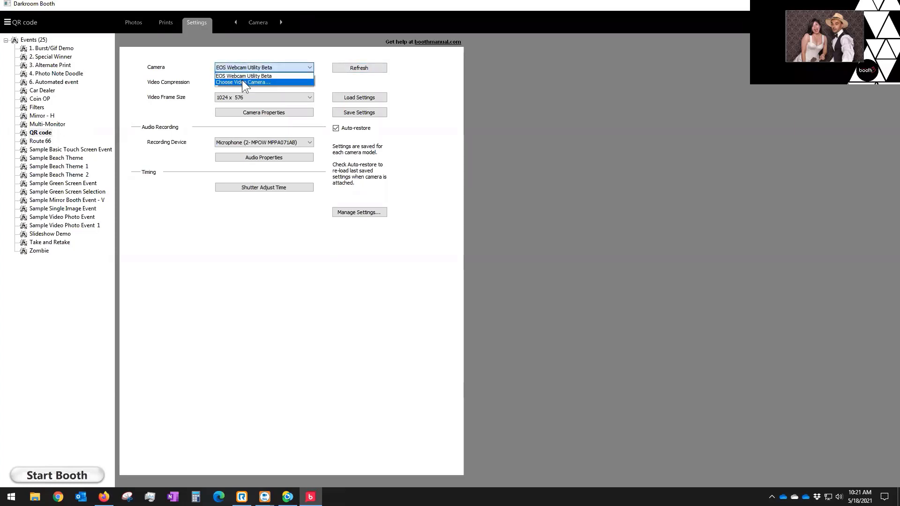
click(242, 82)
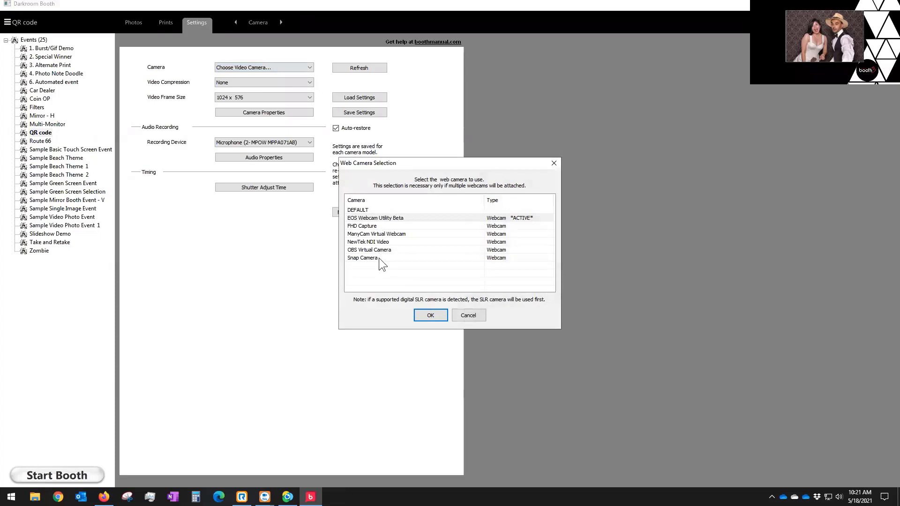
click(467, 315)
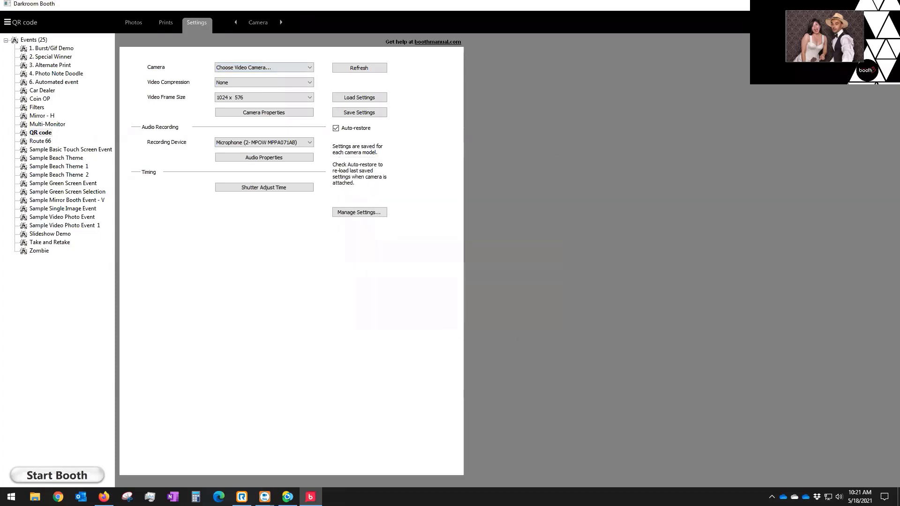
click(889, 4)
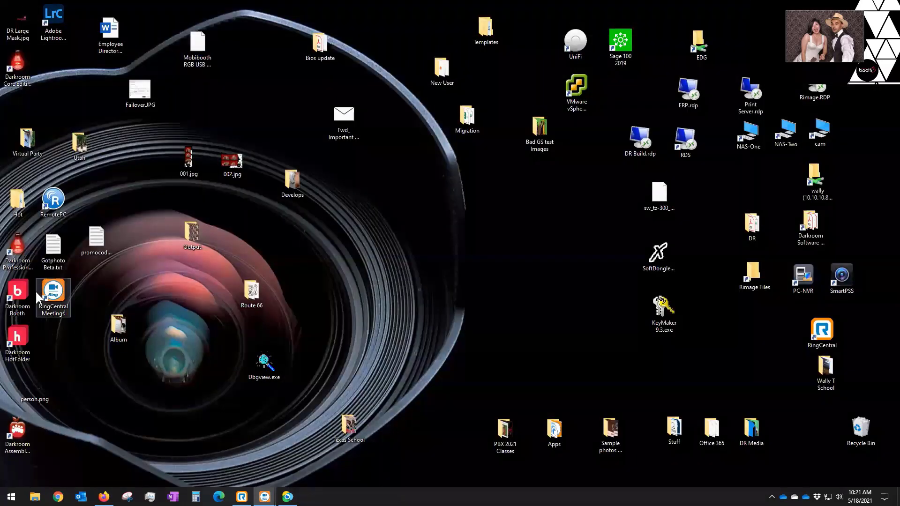
Step: Relaunch Darkroom Booth and test the Liveview preview, detecting 2 faces in frame
double_click(16, 298)
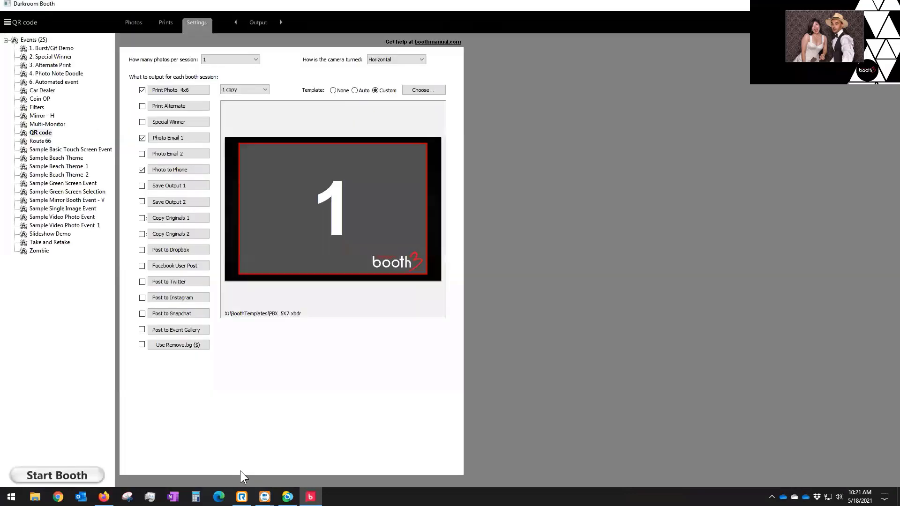
click(265, 25)
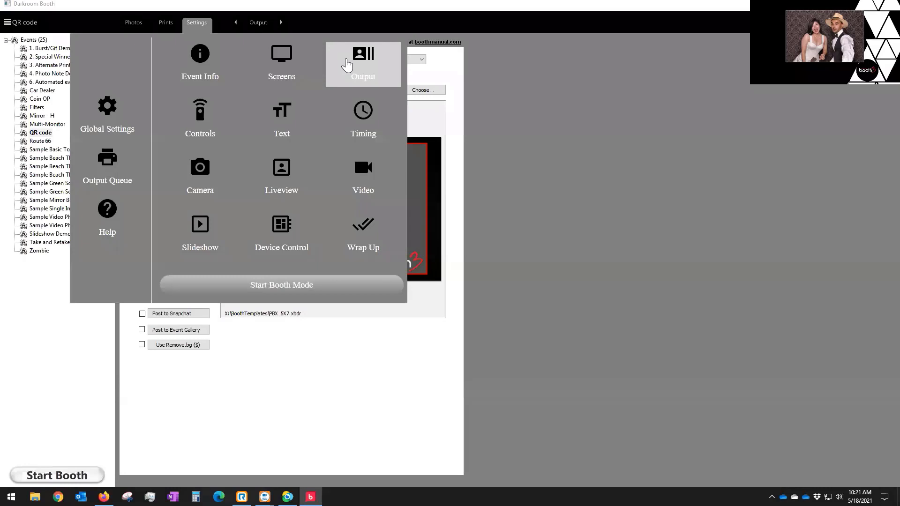
click(199, 177)
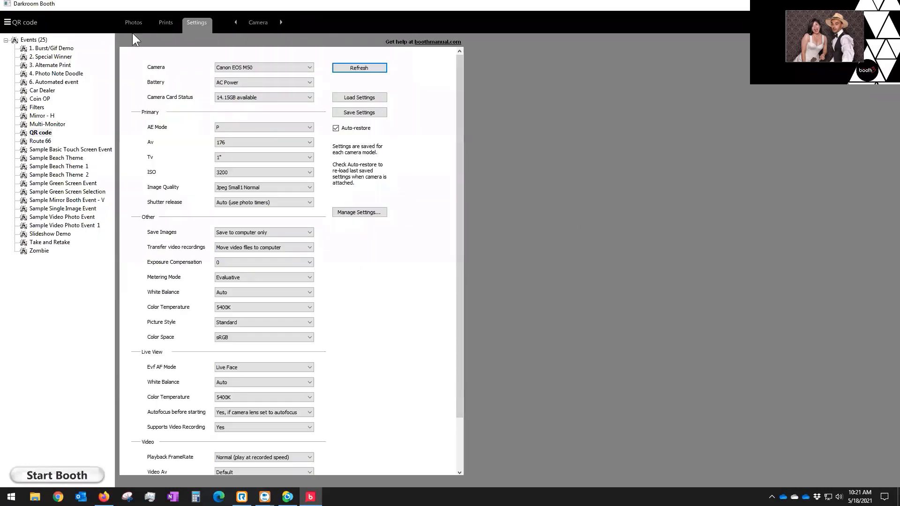
click(263, 23)
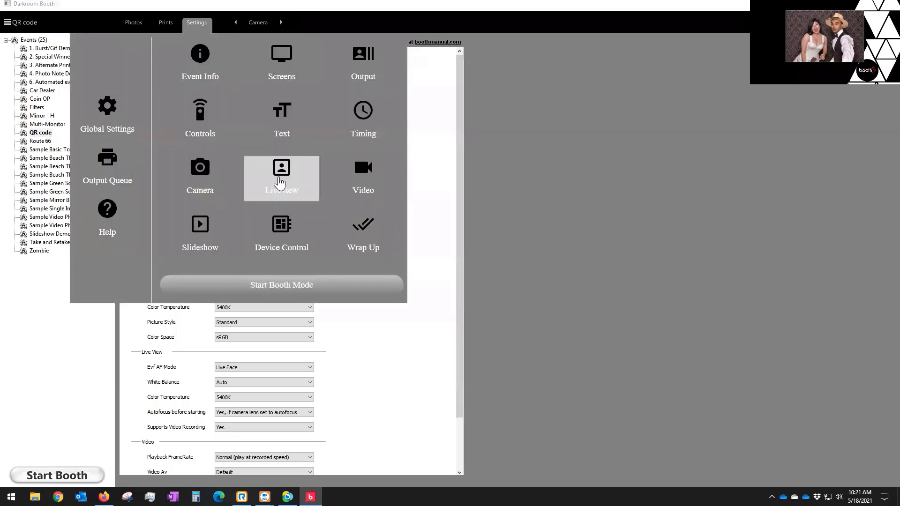
click(275, 178)
click(278, 129)
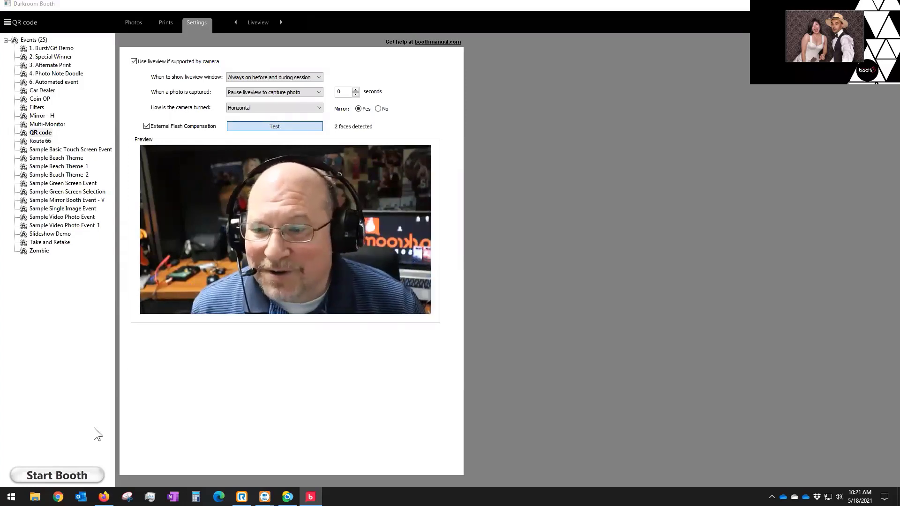
click(67, 476)
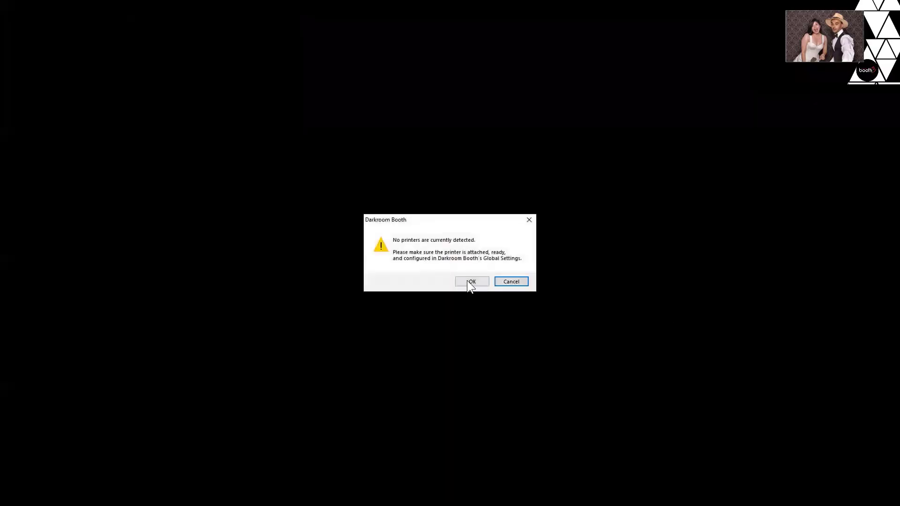
click(466, 280)
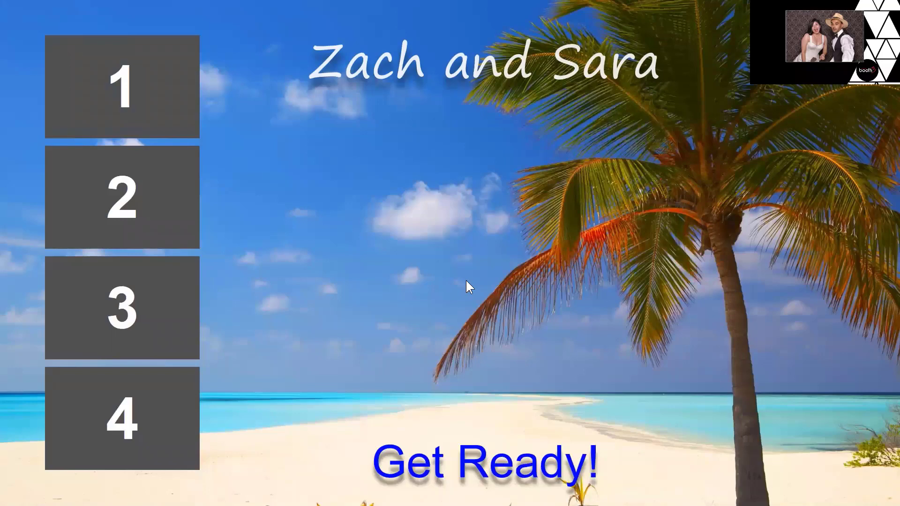
key(Escape)
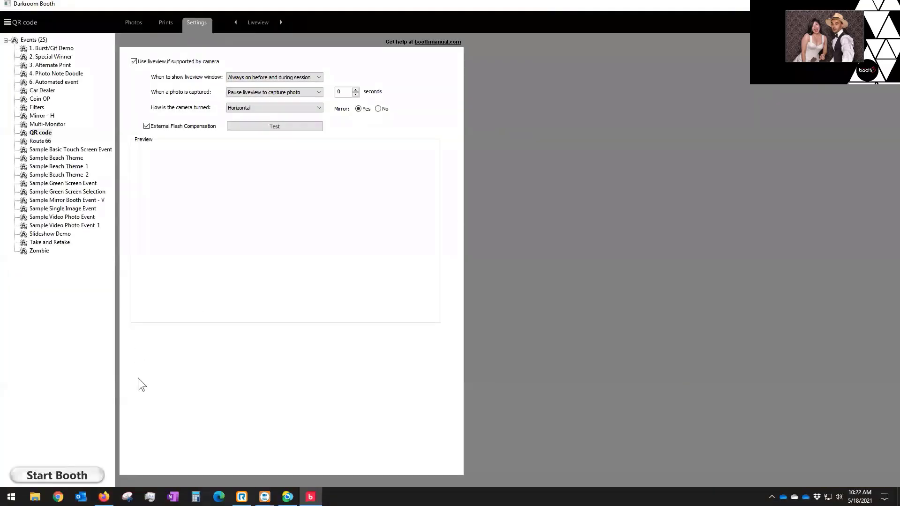
click(61, 476)
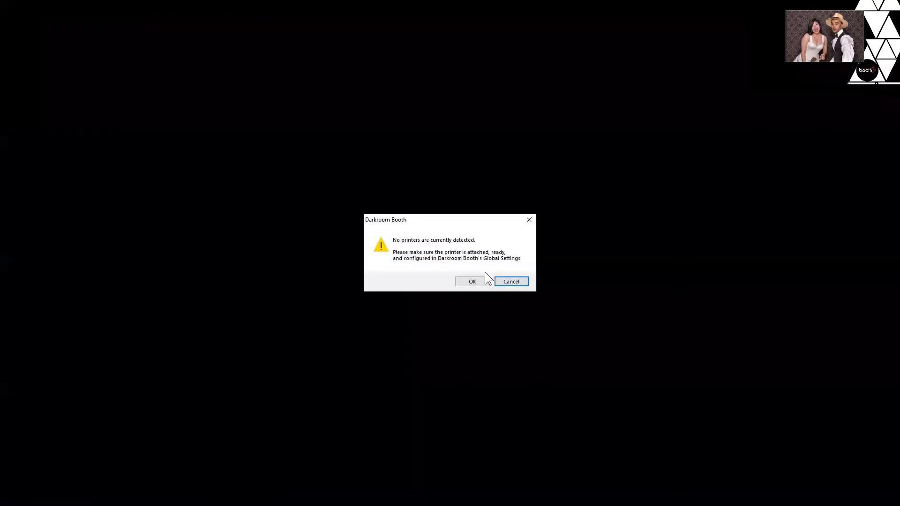
click(473, 281)
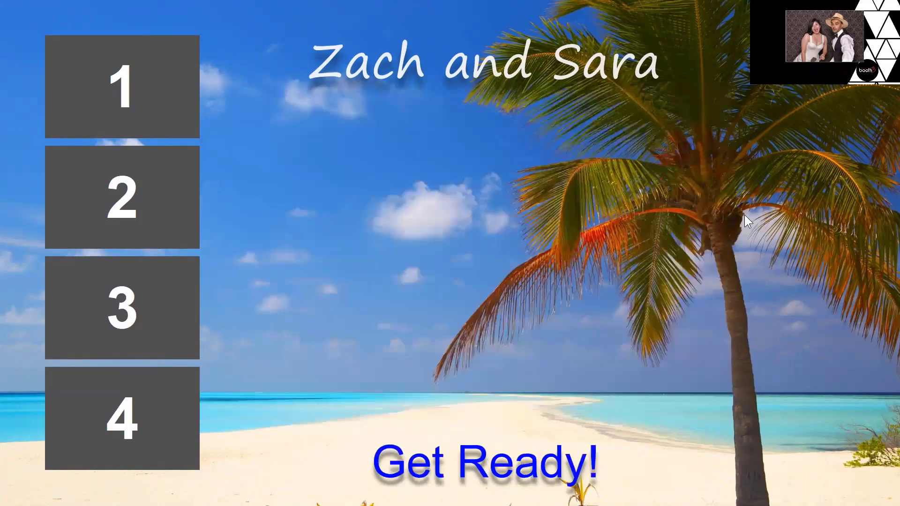
key(Escape)
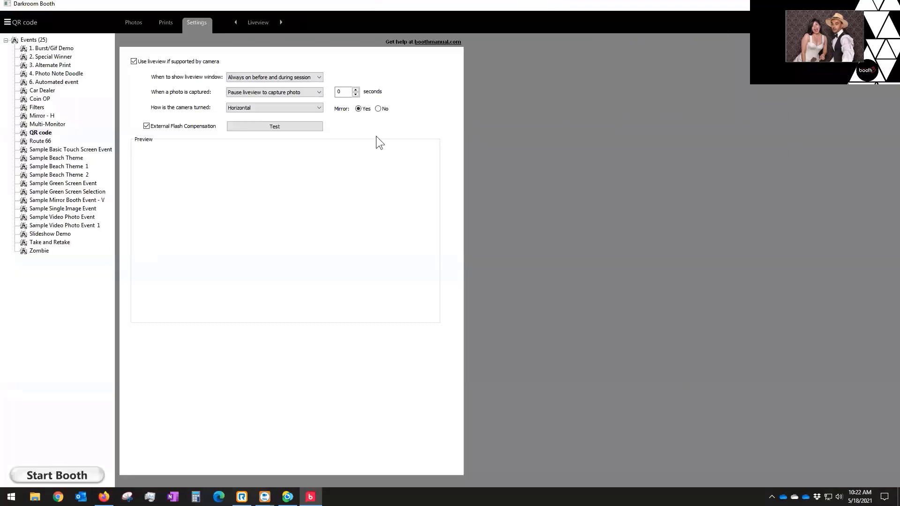
Step: From Controls' QR Code Setup, print the BoothStart 'Go here to start booth' sign
click(265, 24)
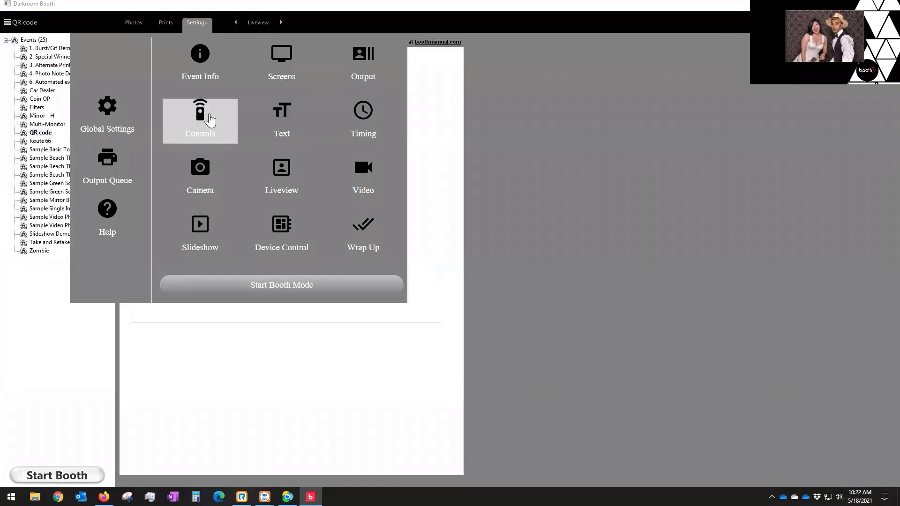
click(209, 115)
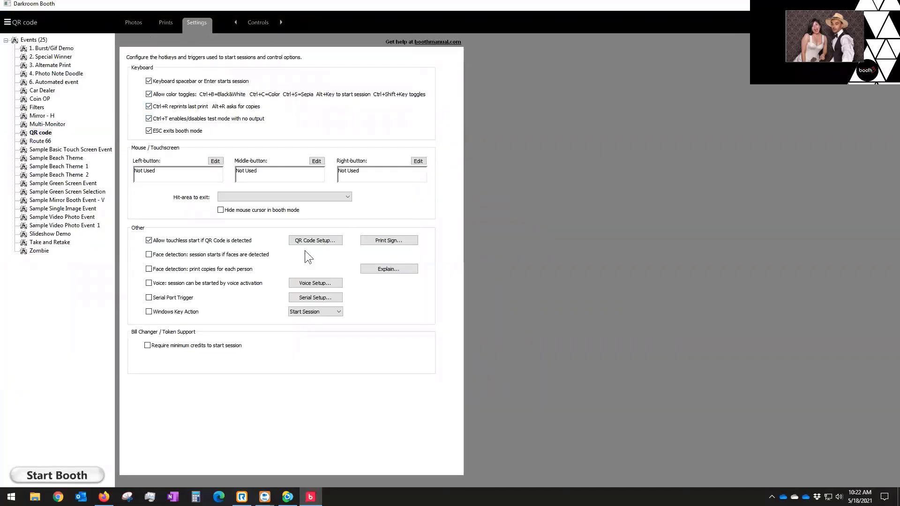
click(313, 241)
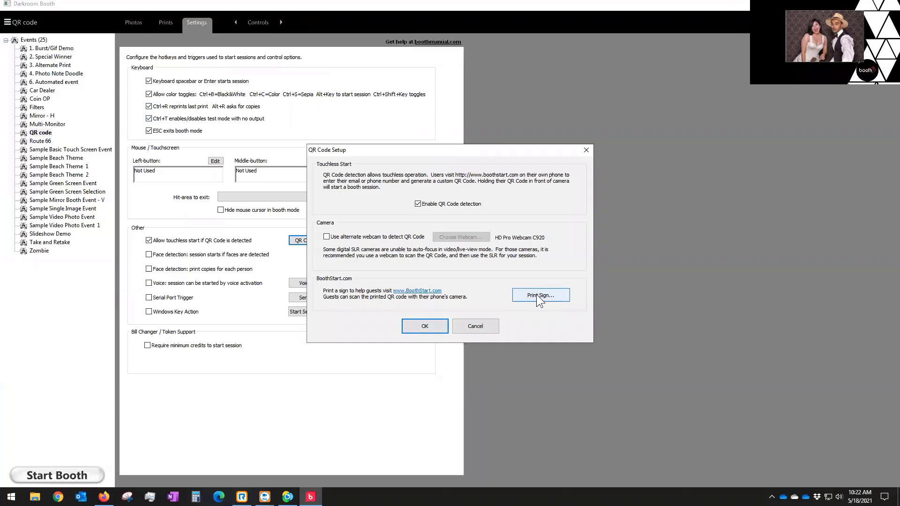
click(539, 295)
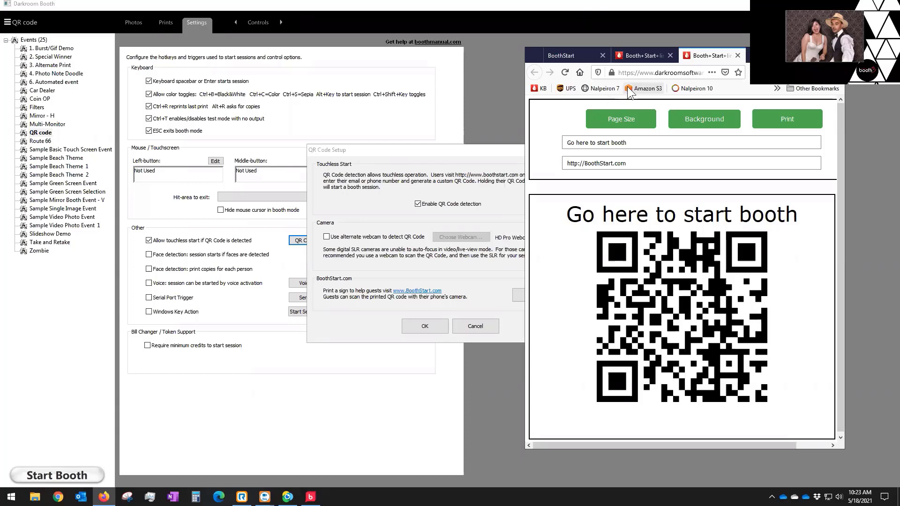
click(637, 123)
click(643, 54)
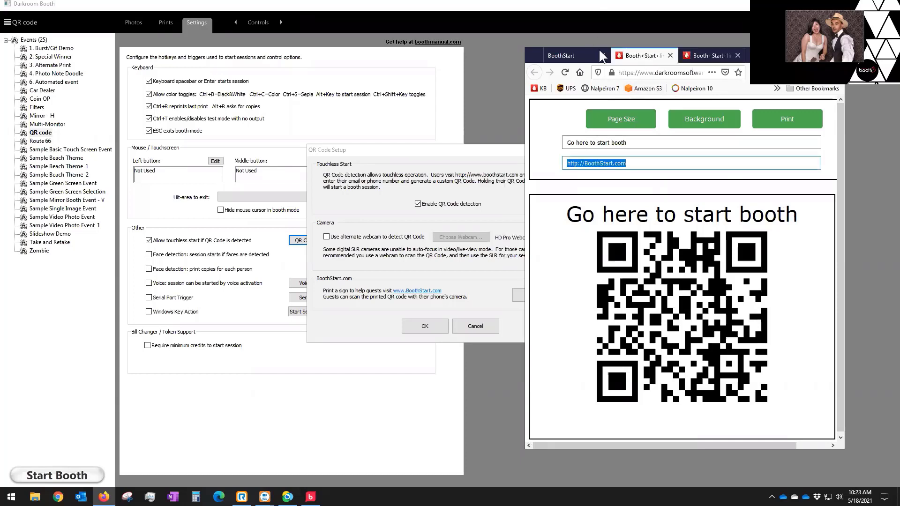
click(571, 54)
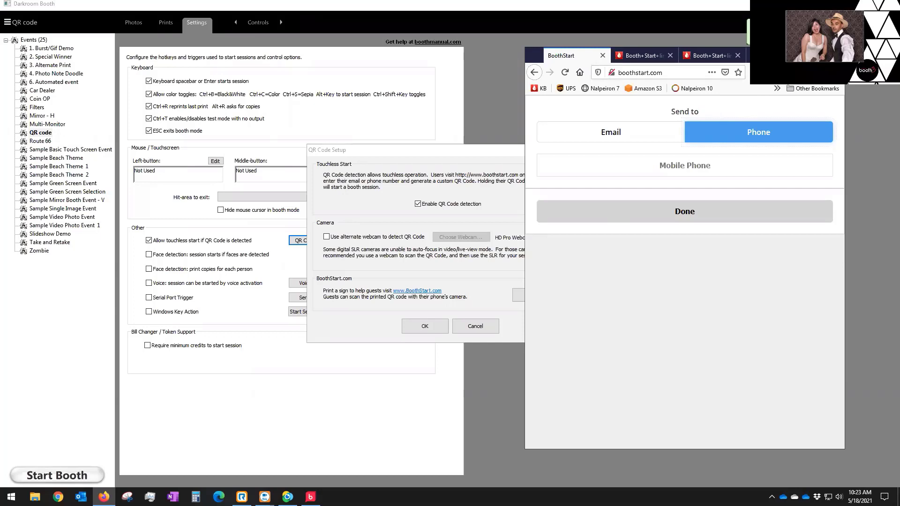
click(629, 134)
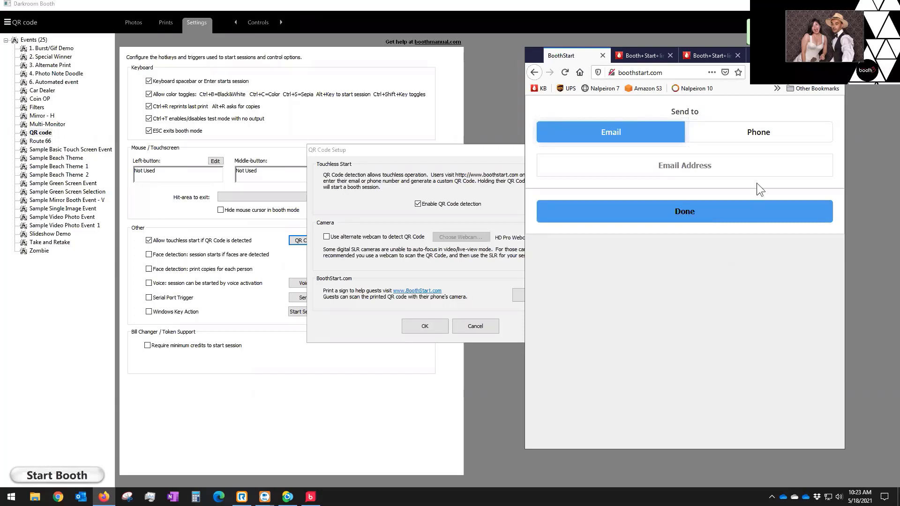
click(752, 135)
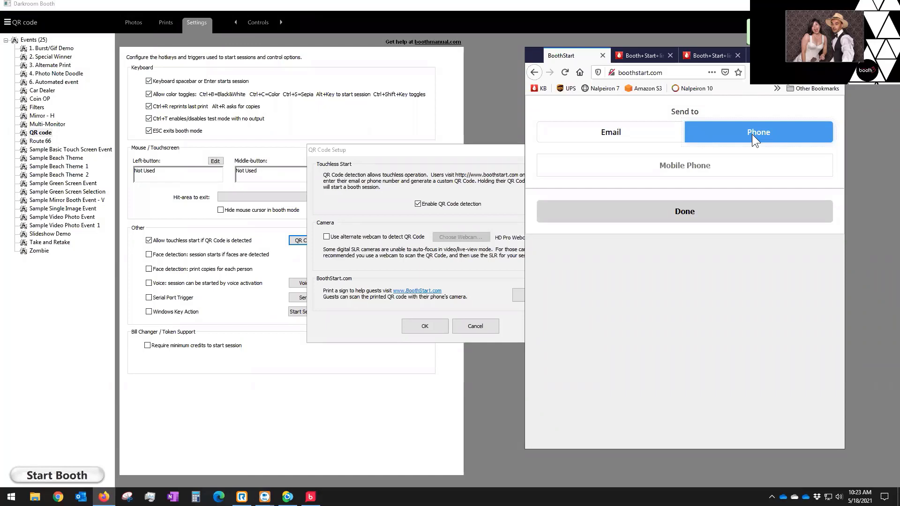
click(723, 52)
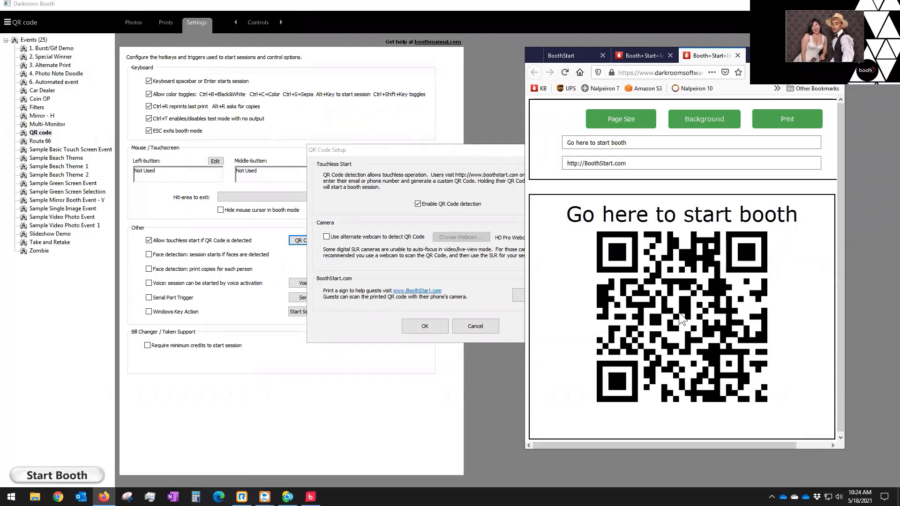
Step: Check the QR sign tab, then settle on the BoothStart send-to form tab
click(575, 57)
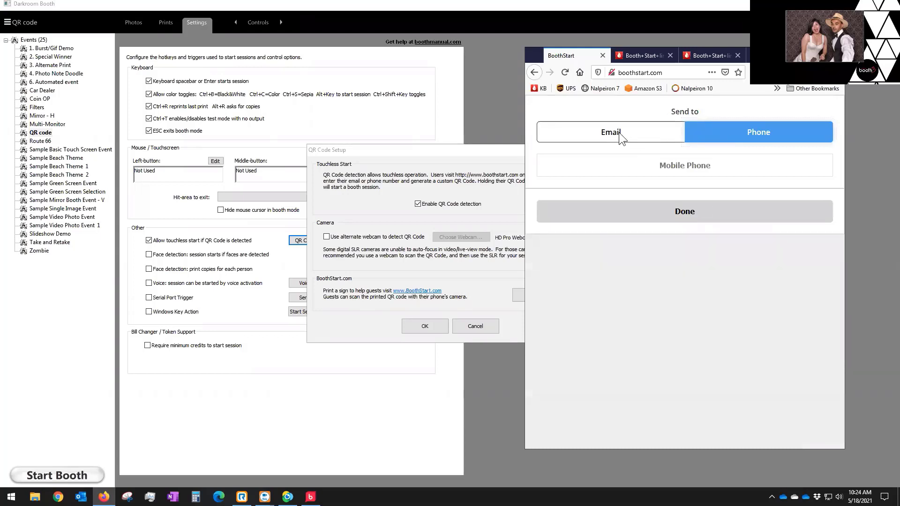
click(647, 55)
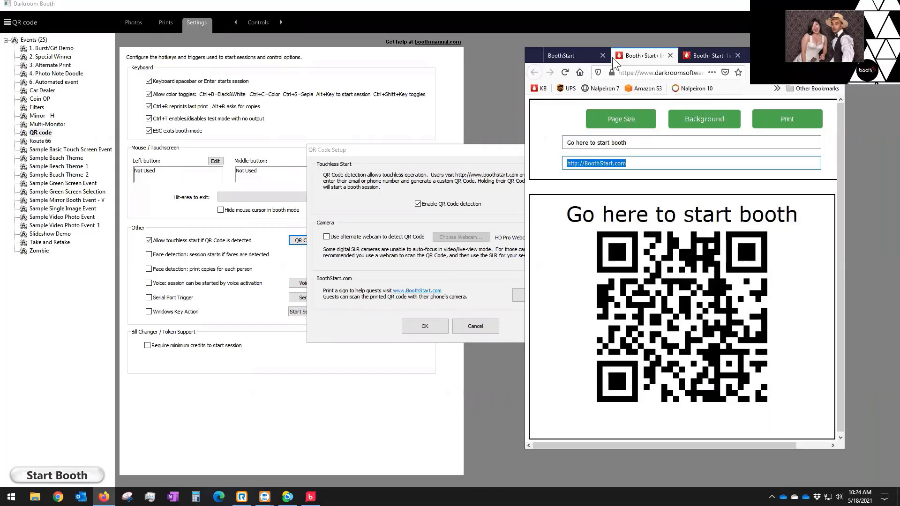
click(585, 55)
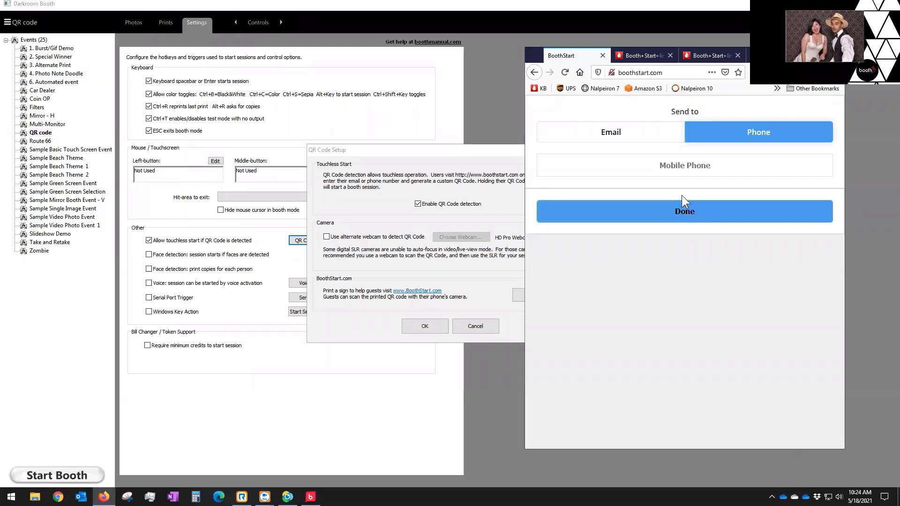
Step: Try submitting an email address in the phone field and dismiss the invalid number alert
click(684, 165)
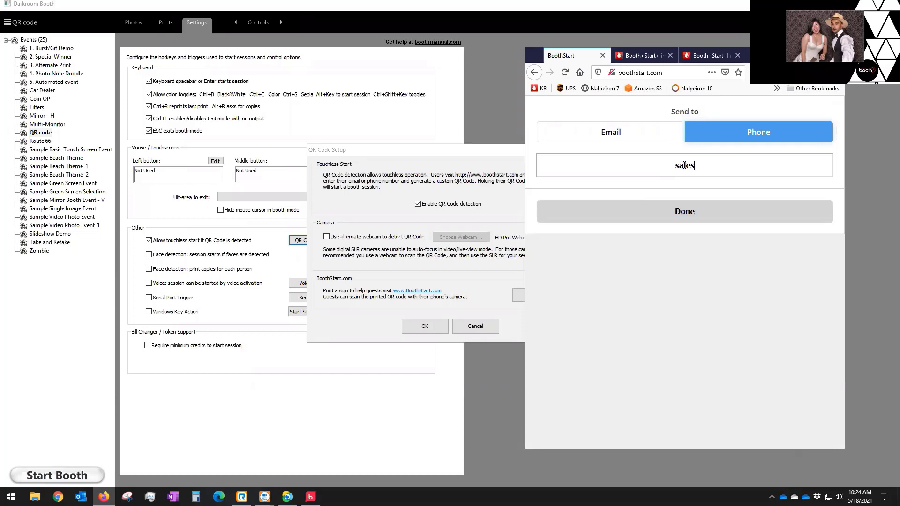
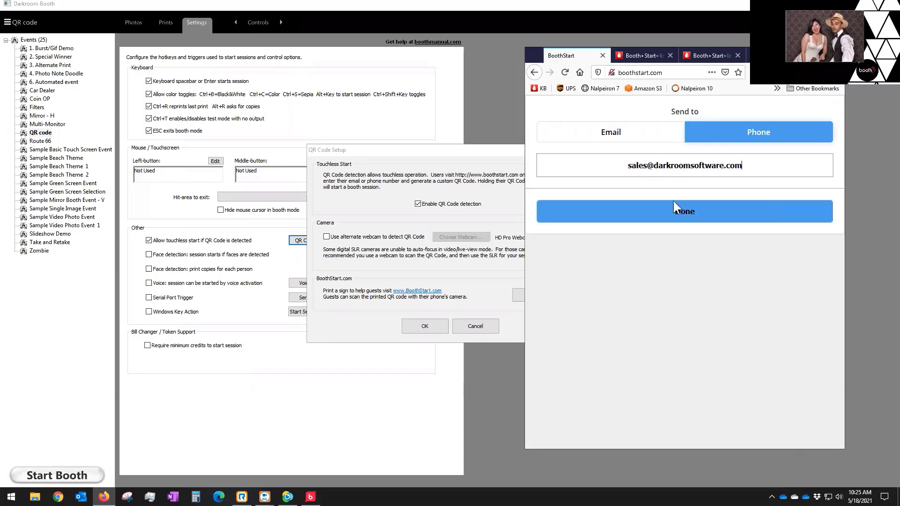
click(679, 213)
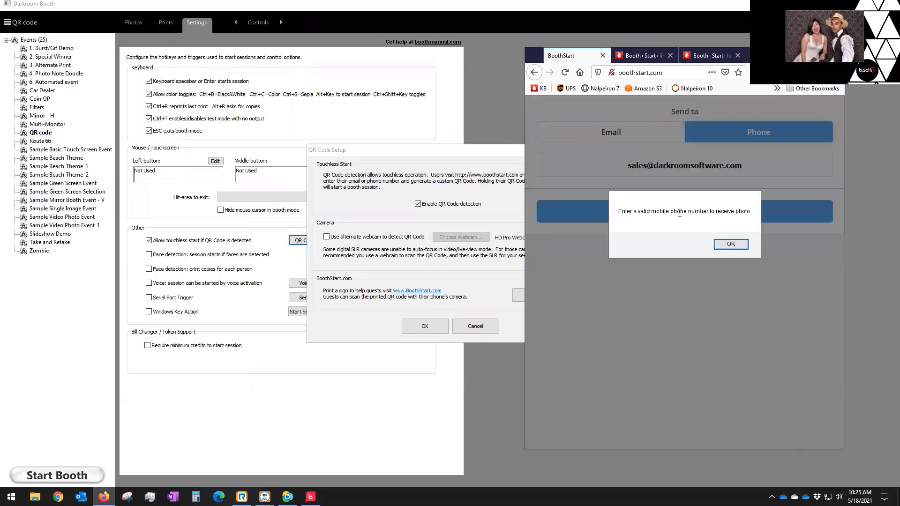
click(730, 244)
Step: Choose Email, enter the guest's email address, and generate the guest QR code
click(621, 134)
click(732, 168)
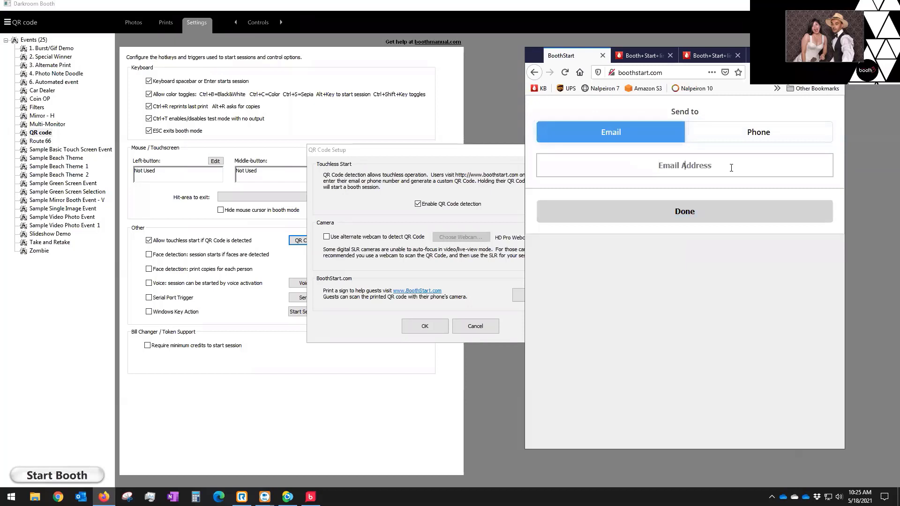
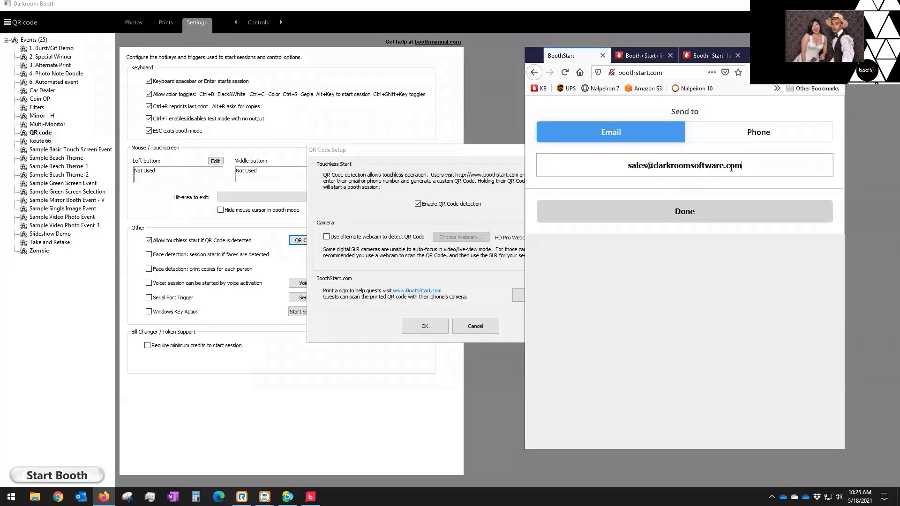
click(687, 213)
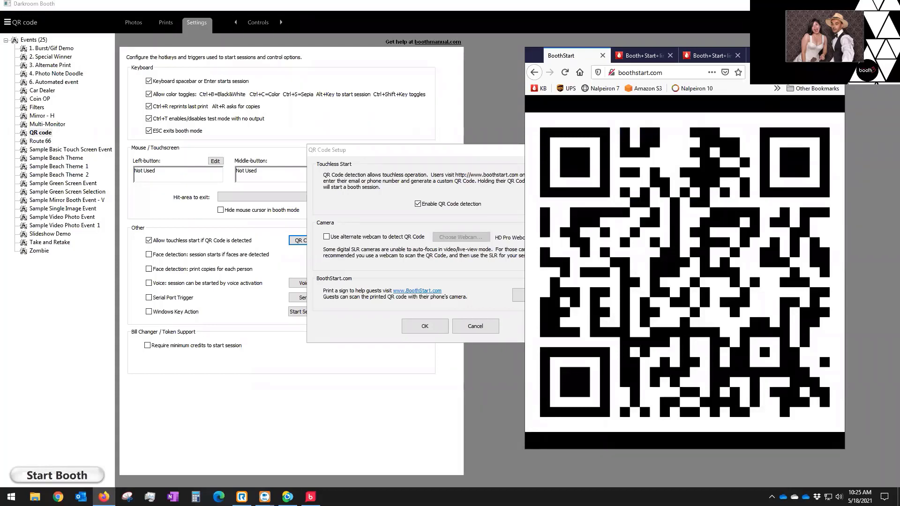
Step: Return to Darkroom Booth and cancel the QR Code Setup dialog
click(481, 256)
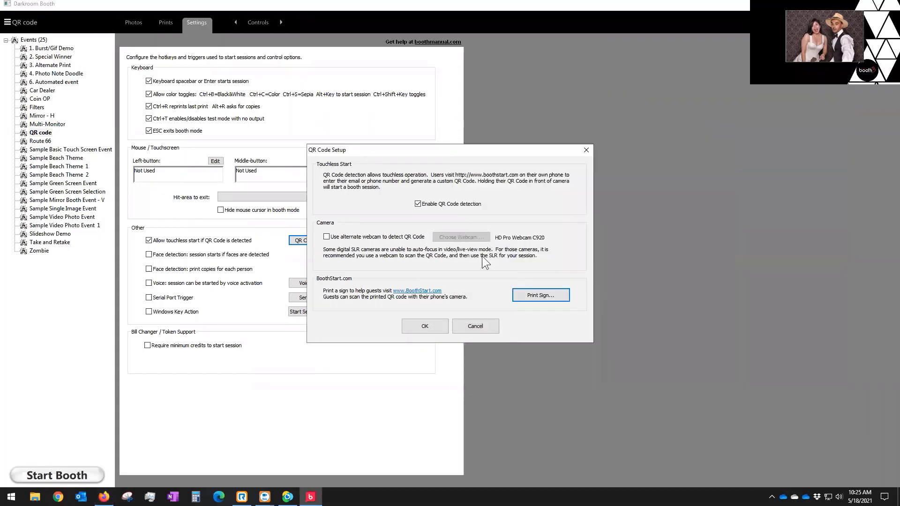
click(478, 327)
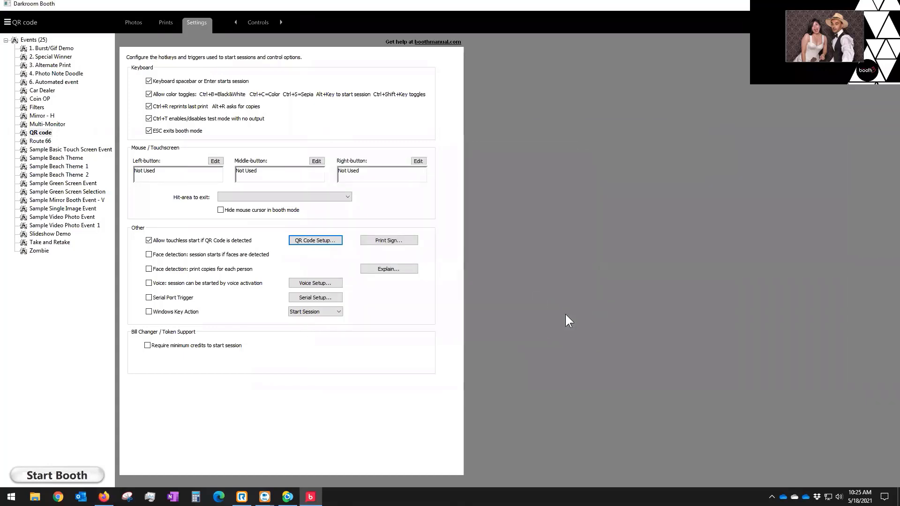
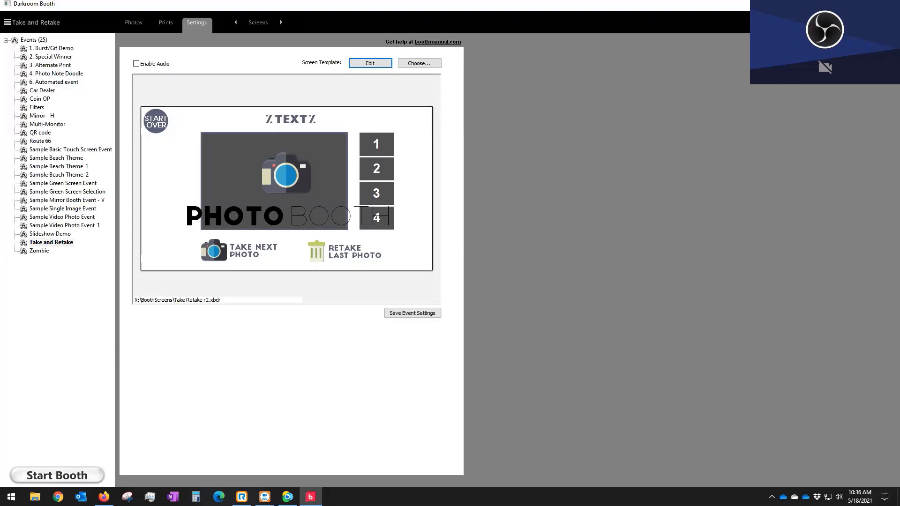
Step: Switch the Take and Retake event to its Timing settings (3 s countdown, 8 s between photos)
click(257, 22)
click(362, 120)
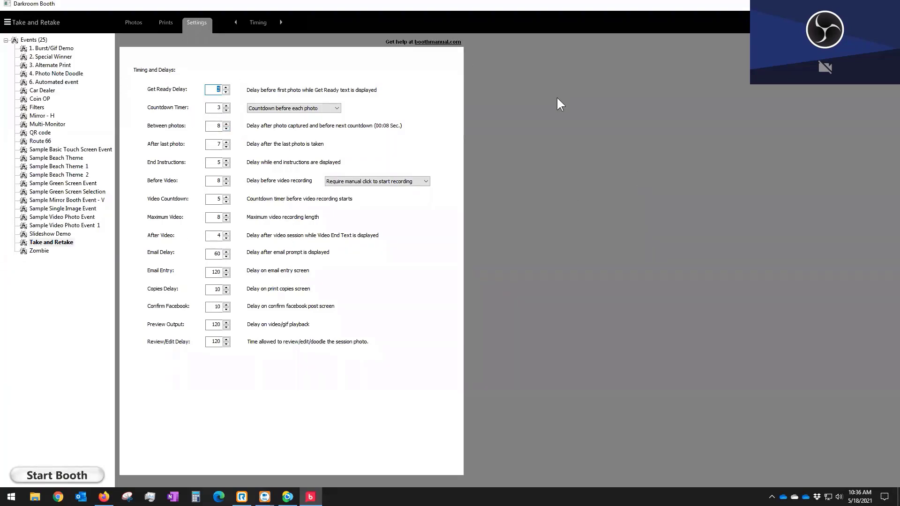
Step: Go to Output settings and select the Filters event
click(265, 28)
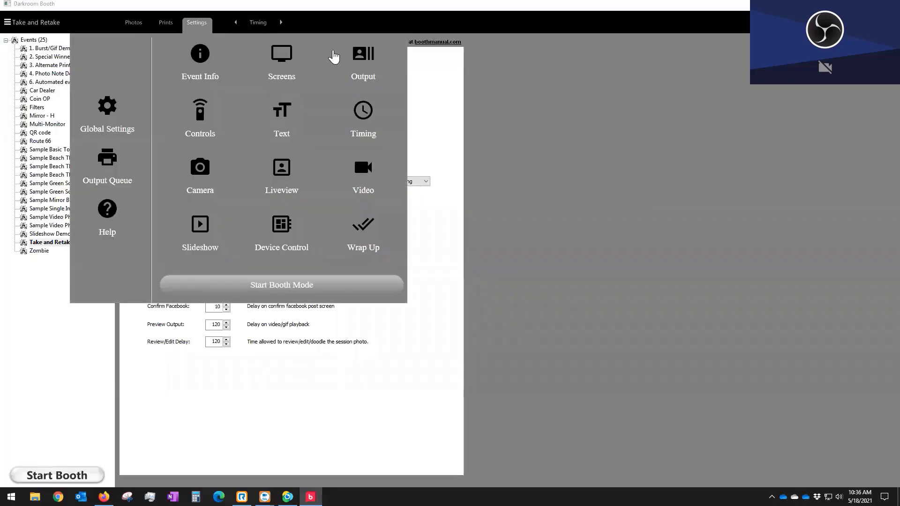
click(364, 57)
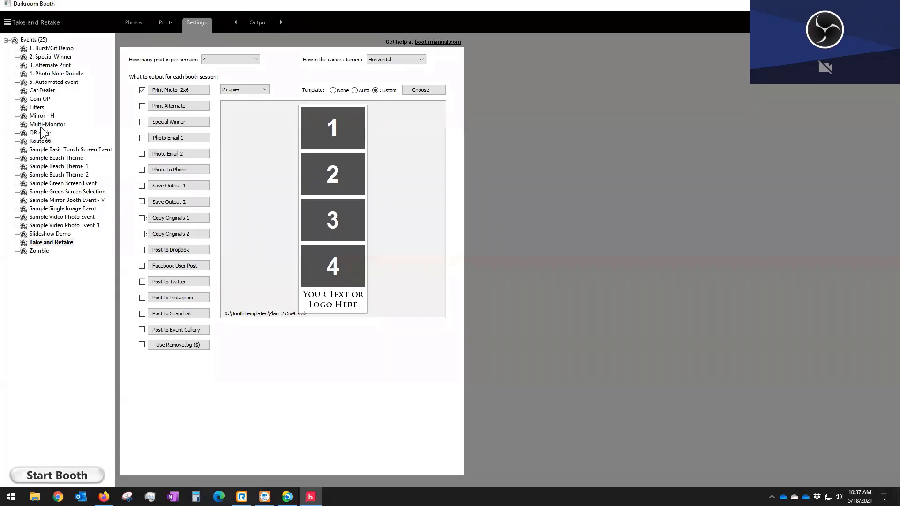
click(42, 107)
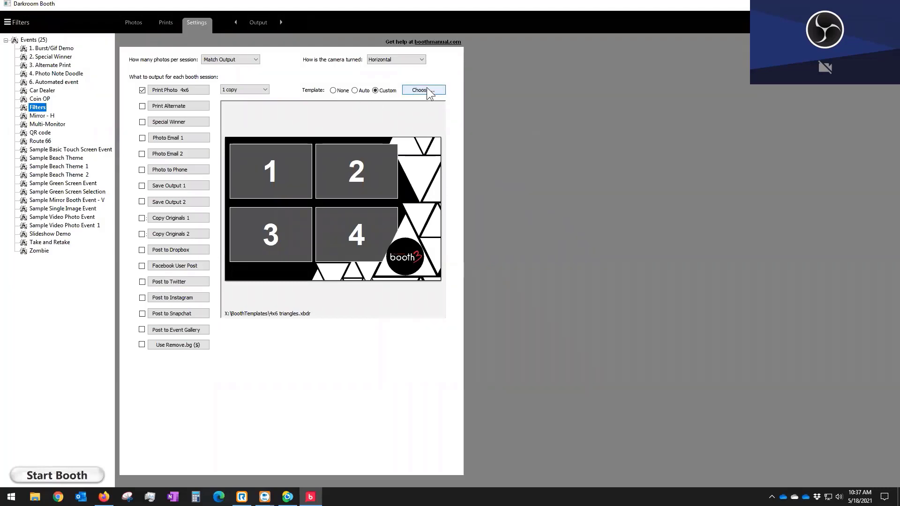
Step: Open the Filters event's booth screen template in the screen editor
click(256, 23)
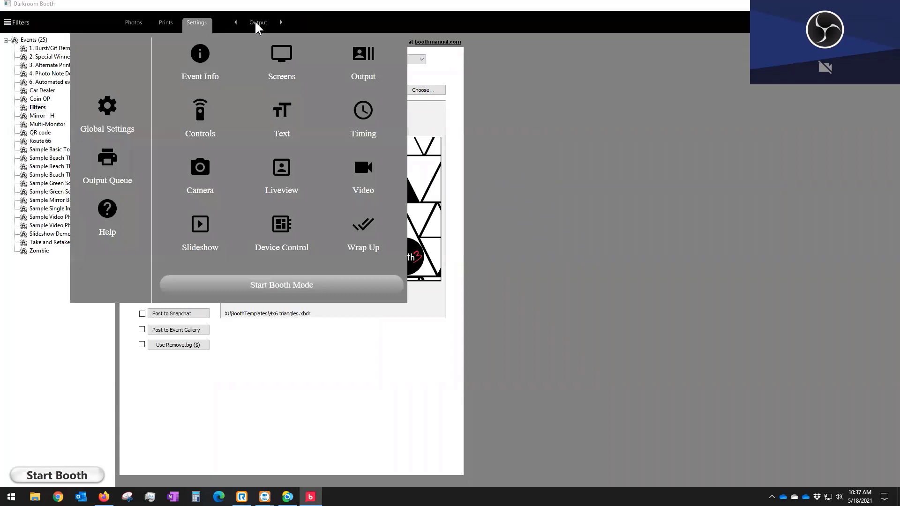
click(282, 56)
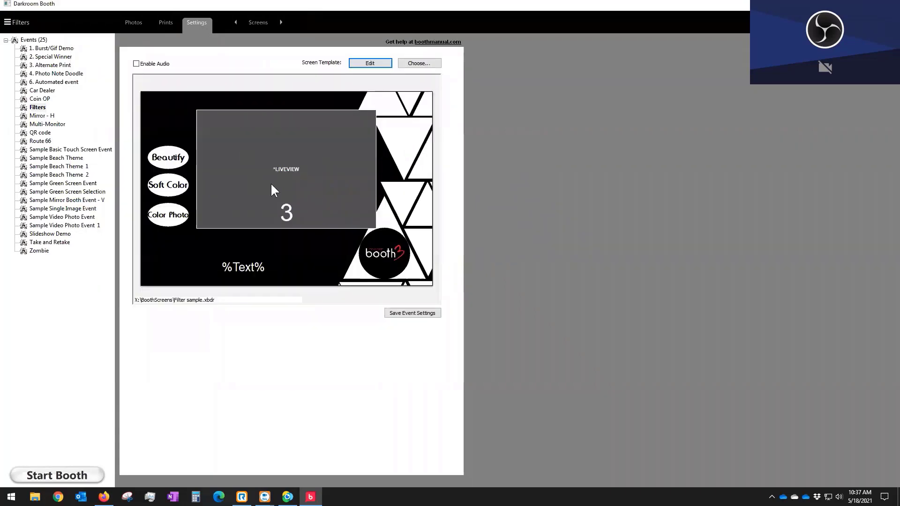
click(358, 64)
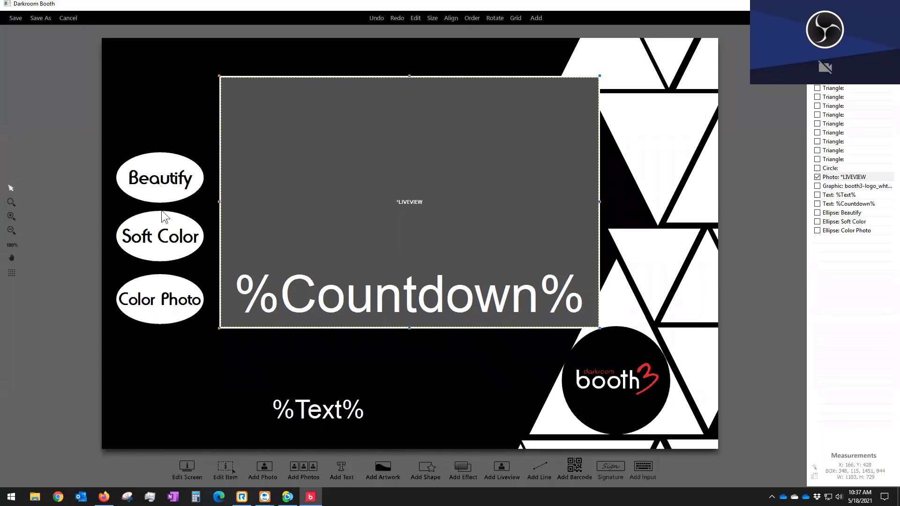
Step: Open the Beautify button's properties and review its When Shown visibility settings
double_click(169, 185)
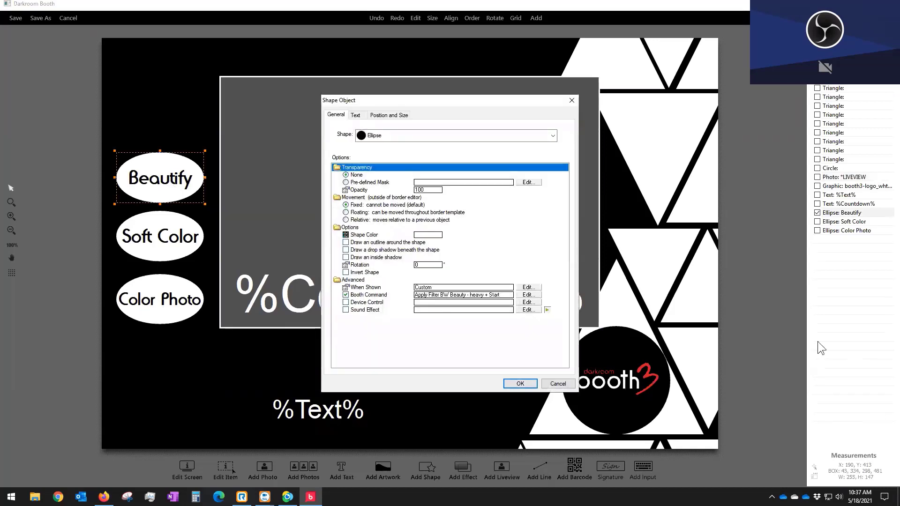
click(535, 287)
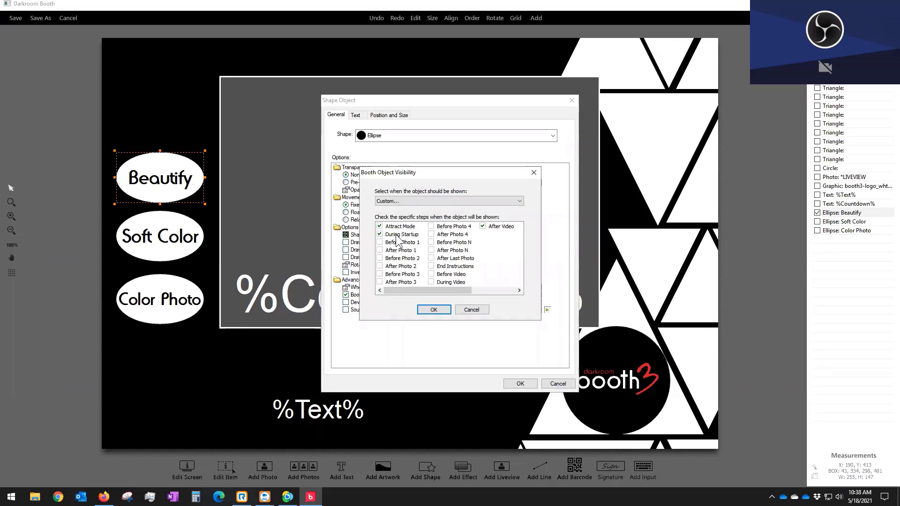
click(434, 309)
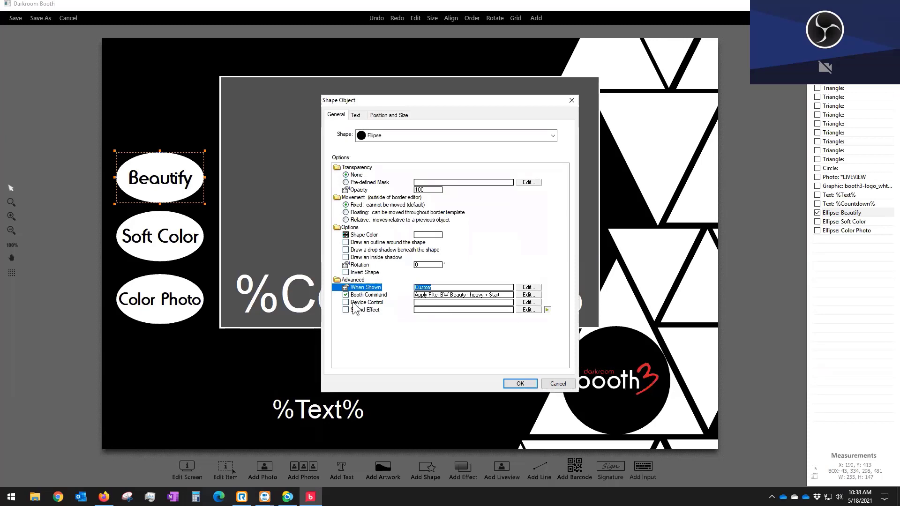
Step: Confirm Beautify keeps Apply Filter with BW Beauty - heavy, then browse Local Disk (X:) in File Explorer
click(526, 295)
click(524, 295)
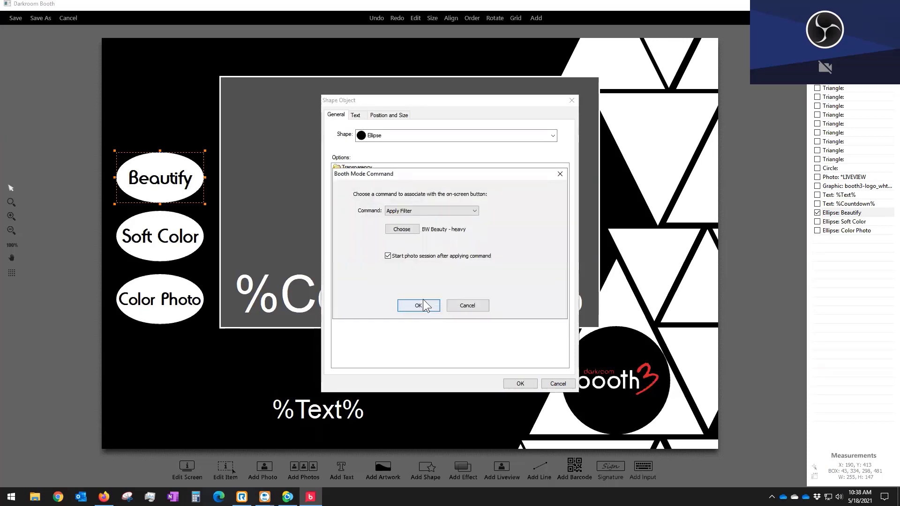
click(403, 212)
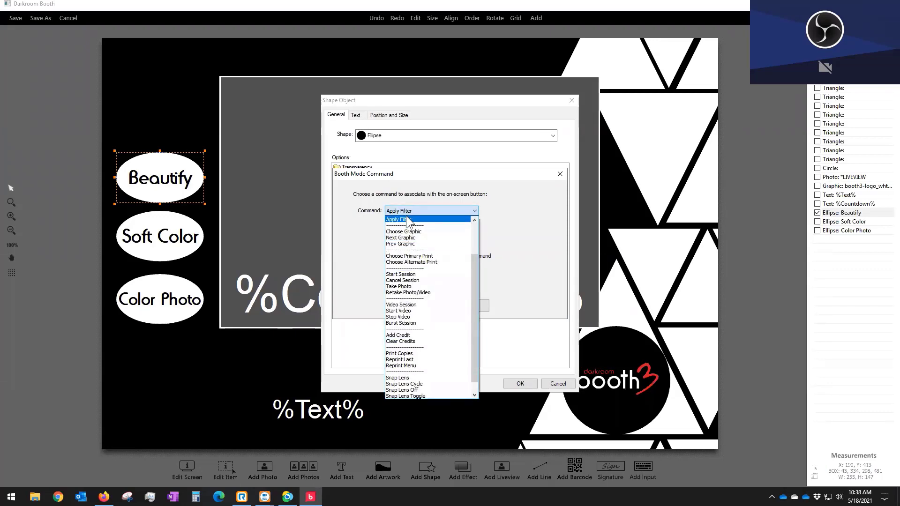
scroll(404, 263, up, 3)
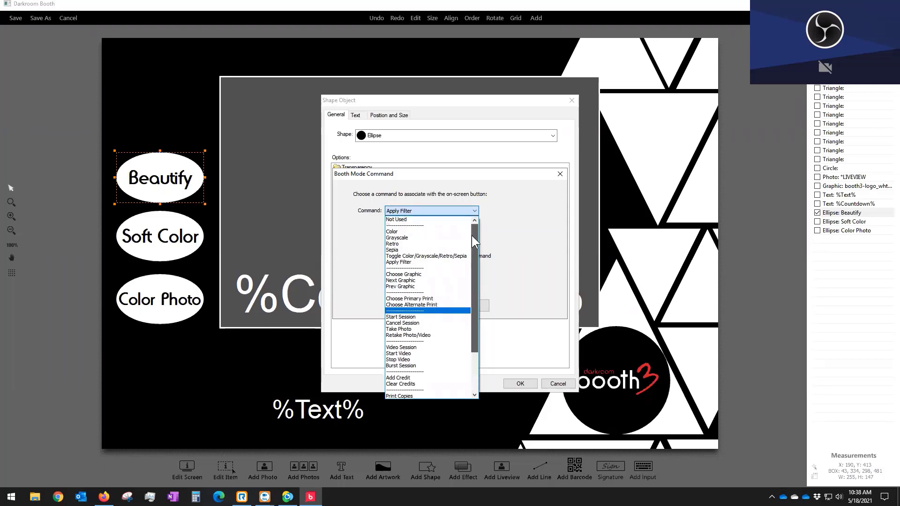
click(399, 263)
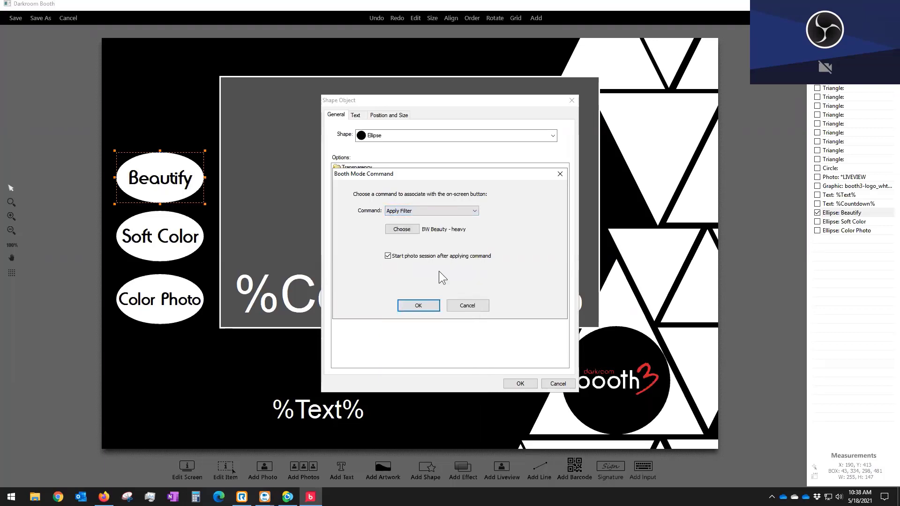
click(403, 232)
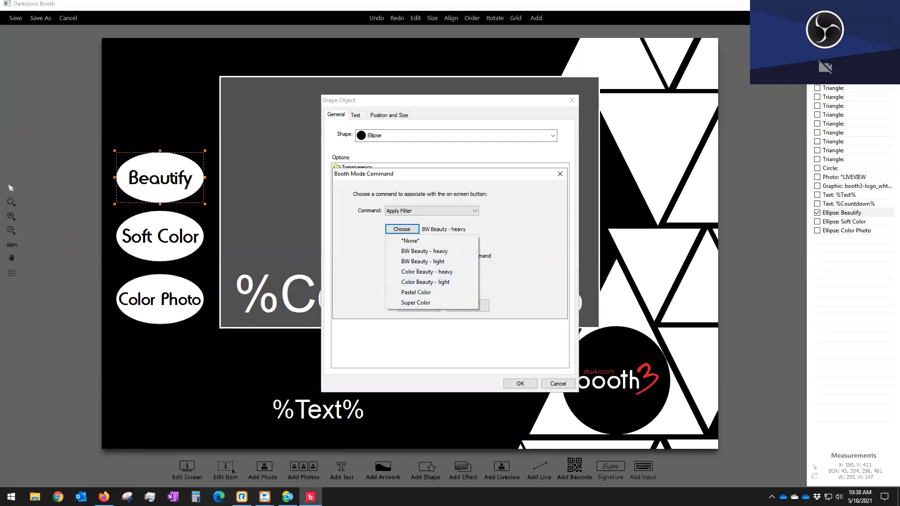
click(36, 497)
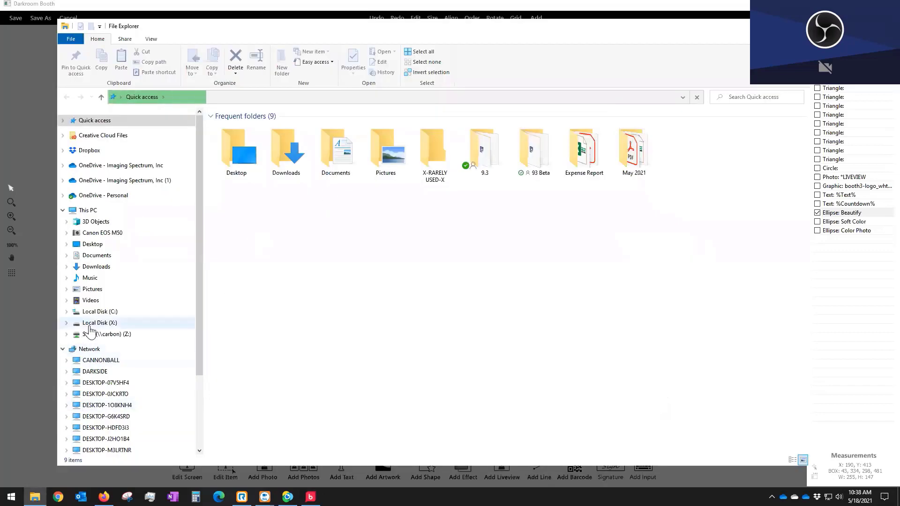
click(90, 324)
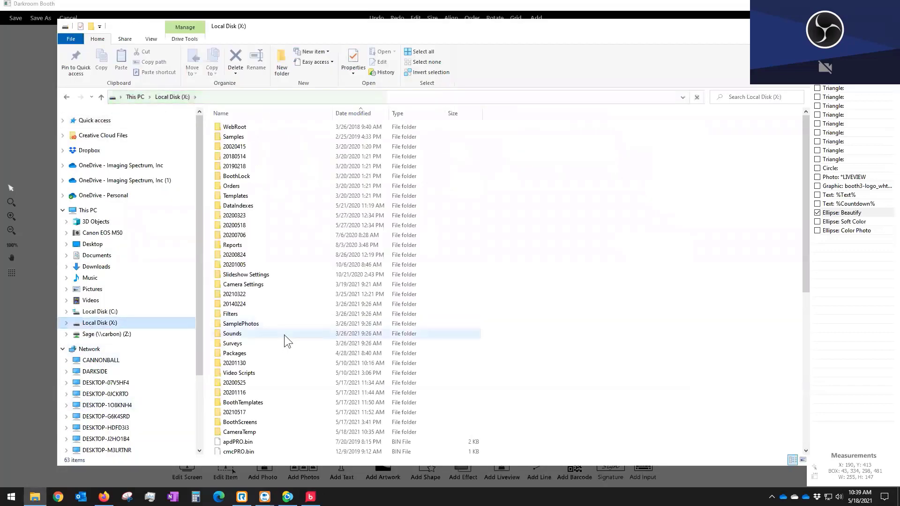
Step: Inspect BW Beauty - heavy.json from the X: Filters folder in Notepad, then close Notepad and Explorer
double_click(231, 314)
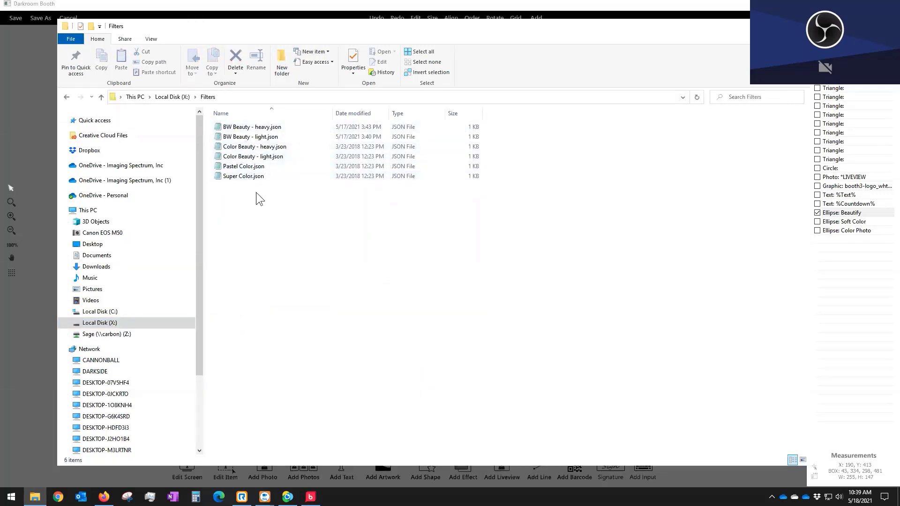
double_click(246, 129)
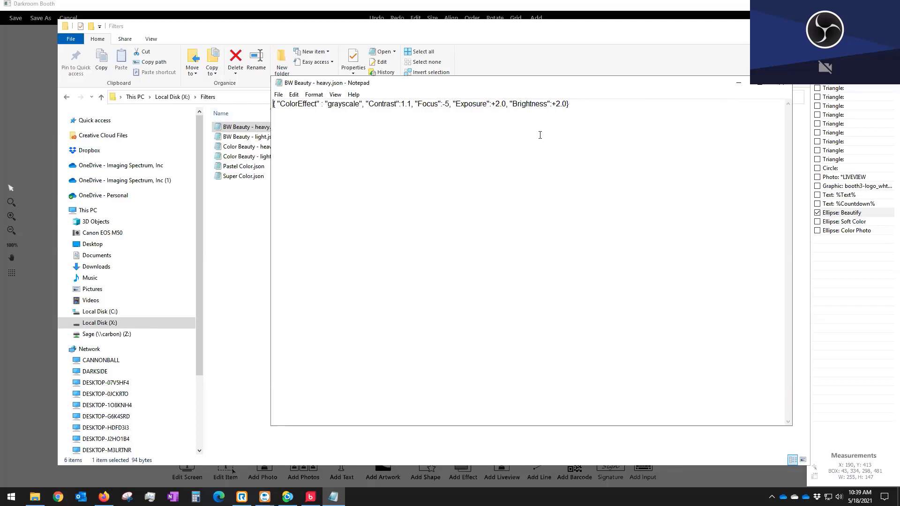
click(781, 87)
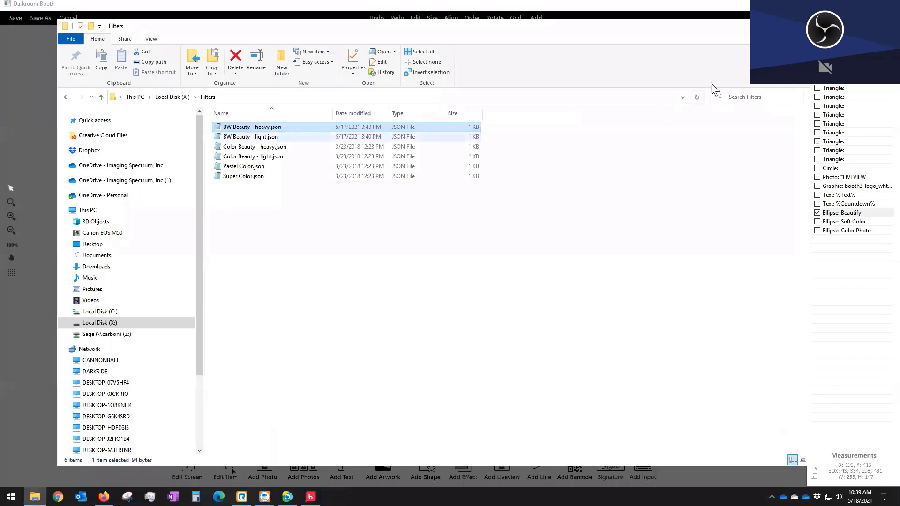
click(799, 26)
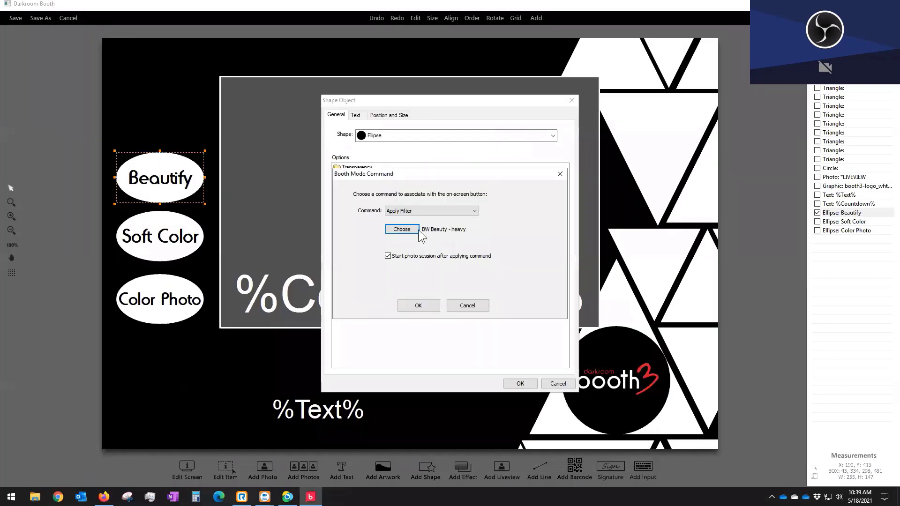
click(411, 228)
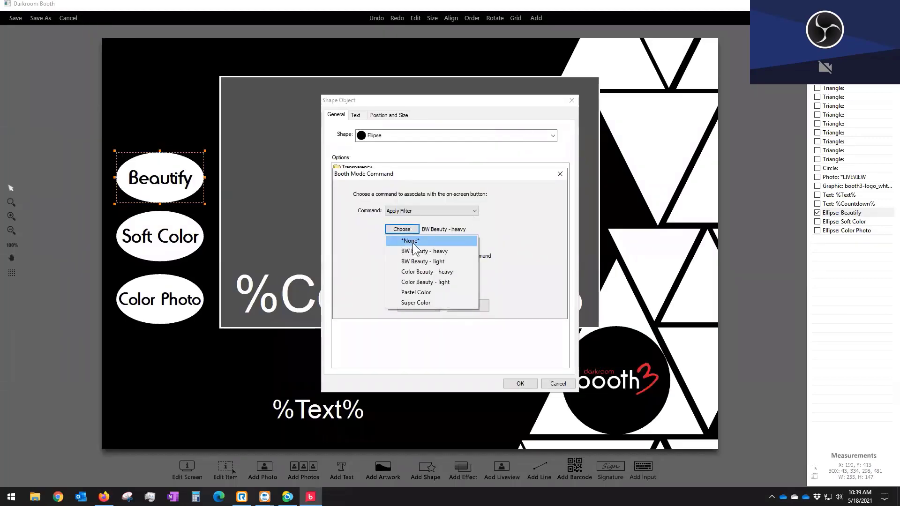
click(516, 216)
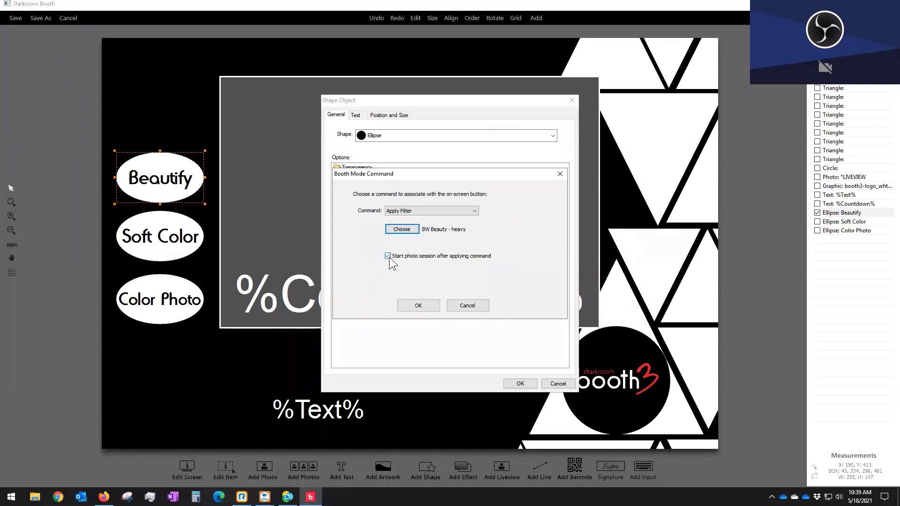
click(467, 306)
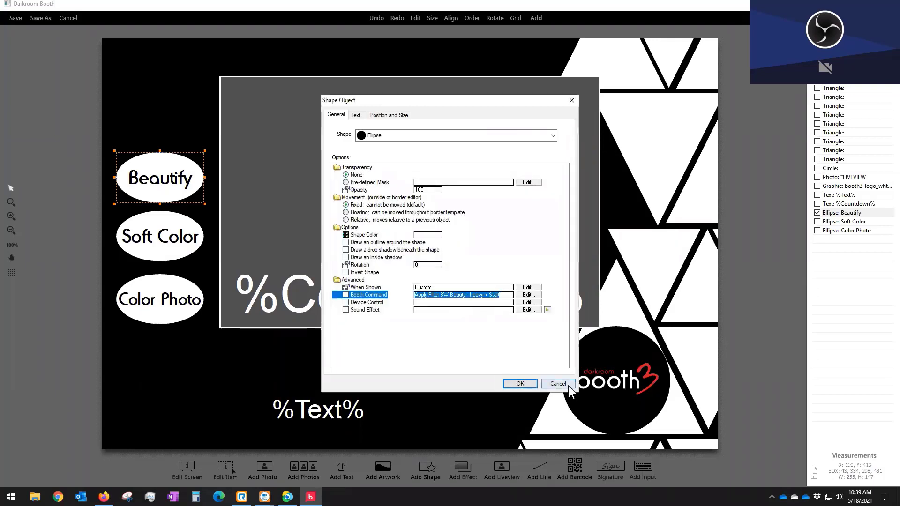
key(Escape)
double_click(161, 244)
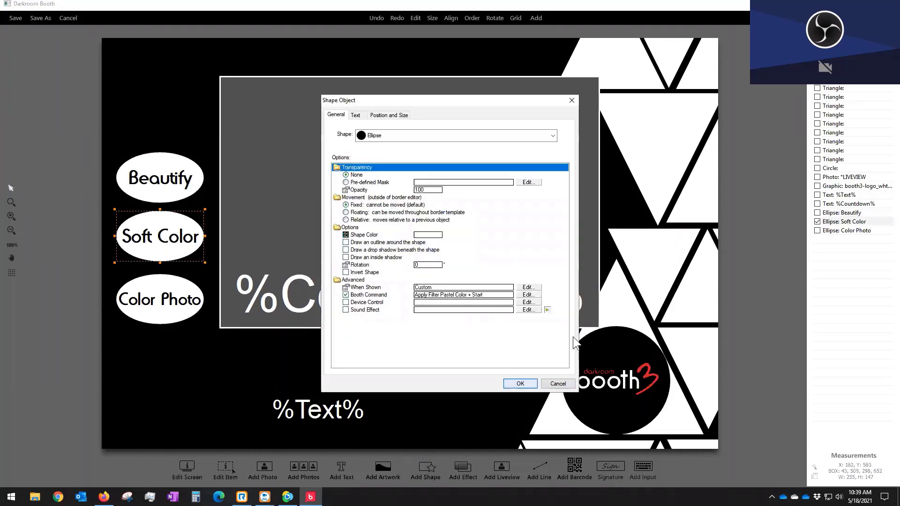
click(529, 295)
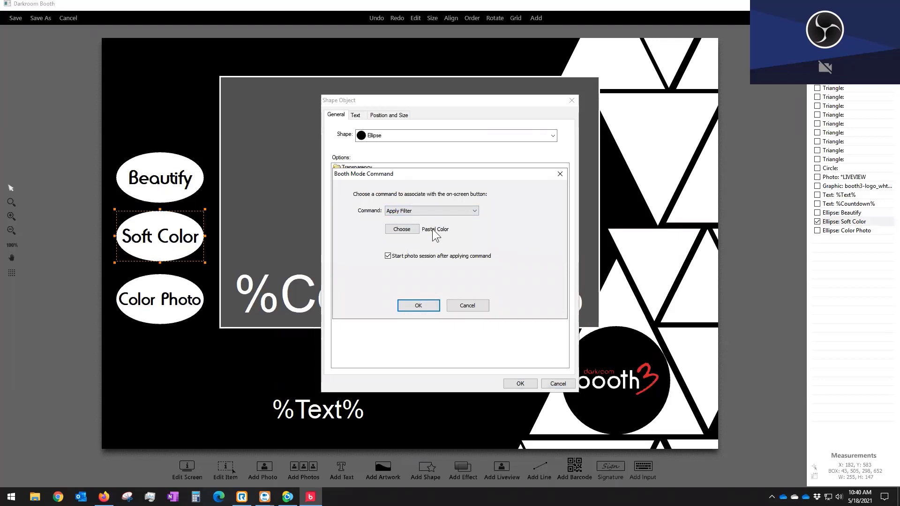
click(467, 305)
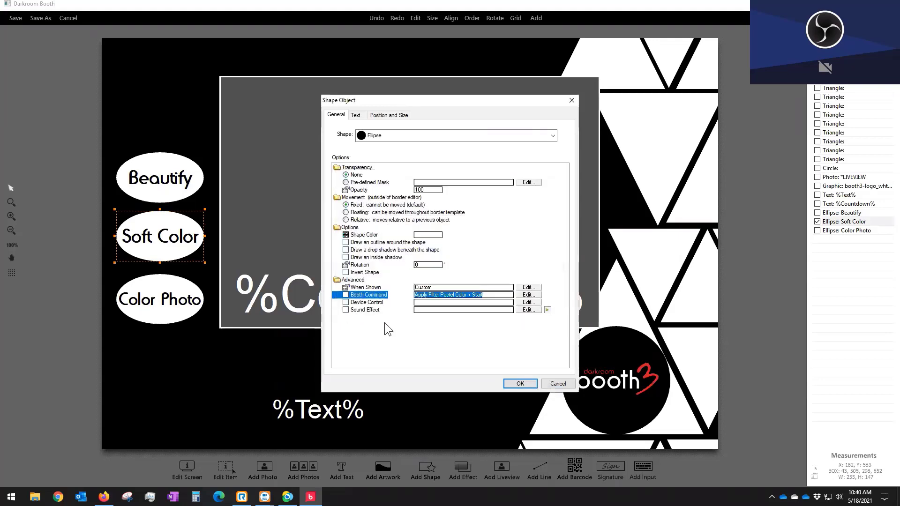
click(563, 384)
click(156, 307)
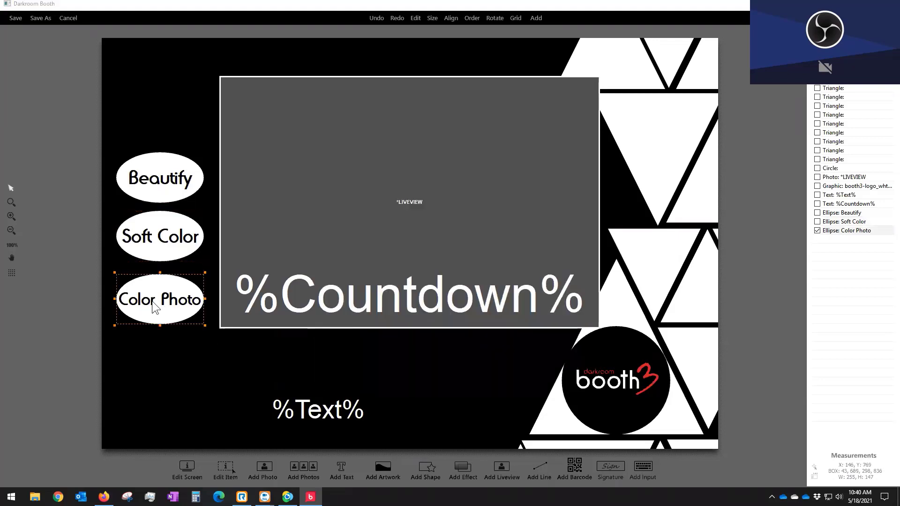
double_click(156, 307)
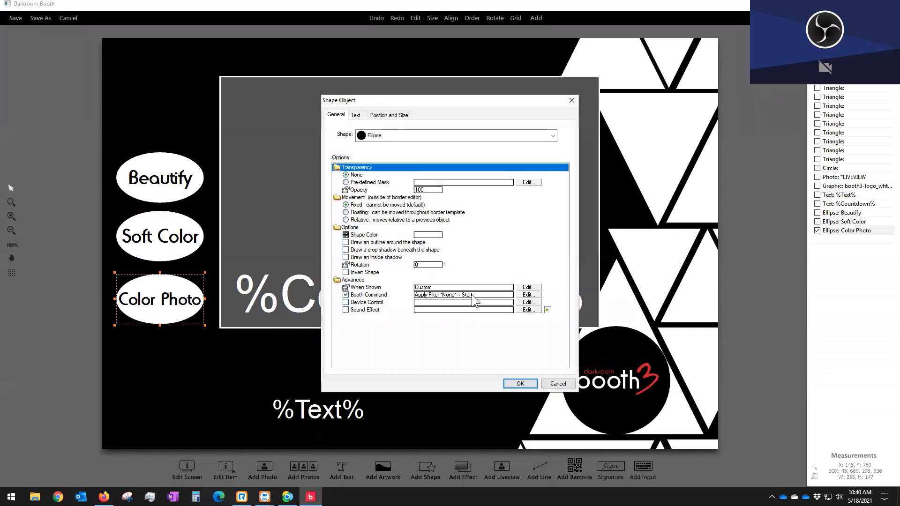
click(560, 383)
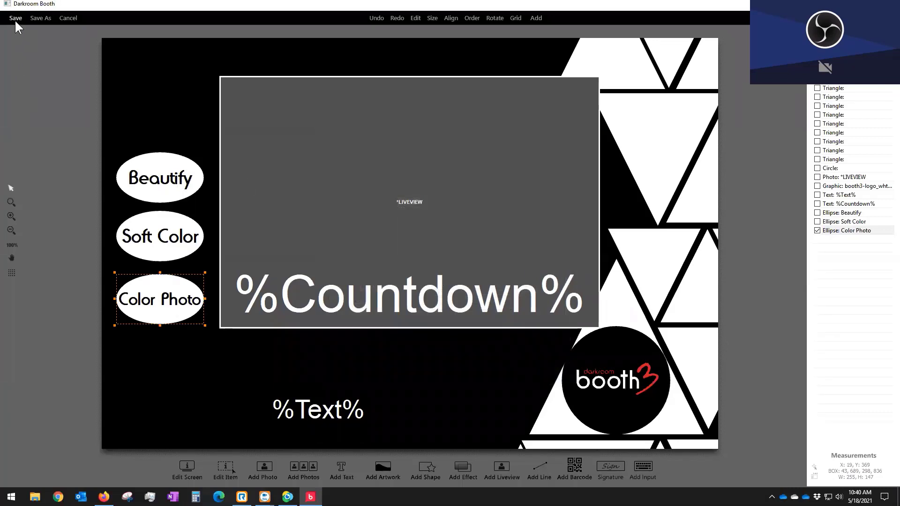
click(64, 15)
Step: Leave the editor without saving and delete both prints from the Filters event
click(468, 268)
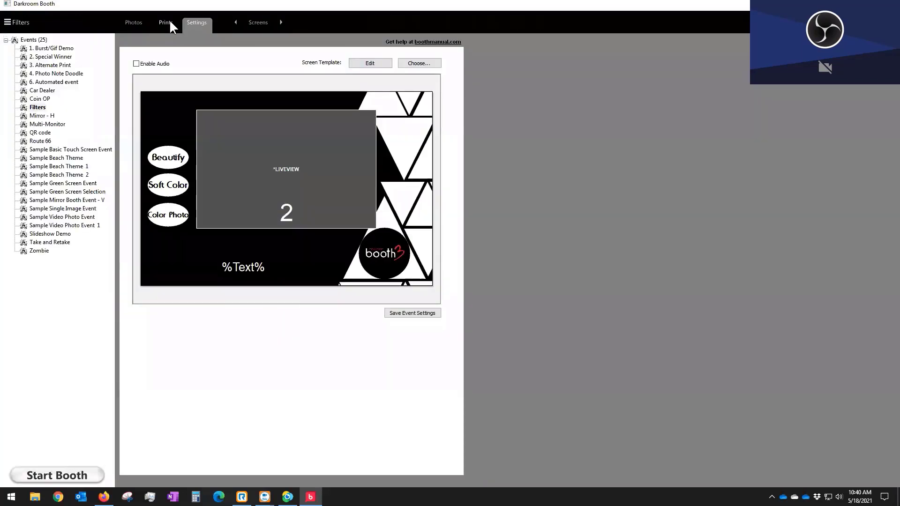
click(169, 21)
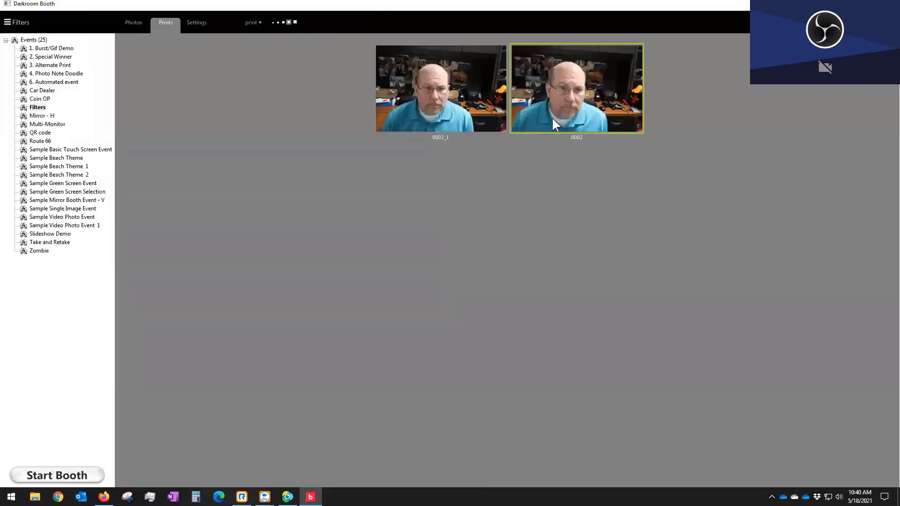
click(472, 112)
key(Delete)
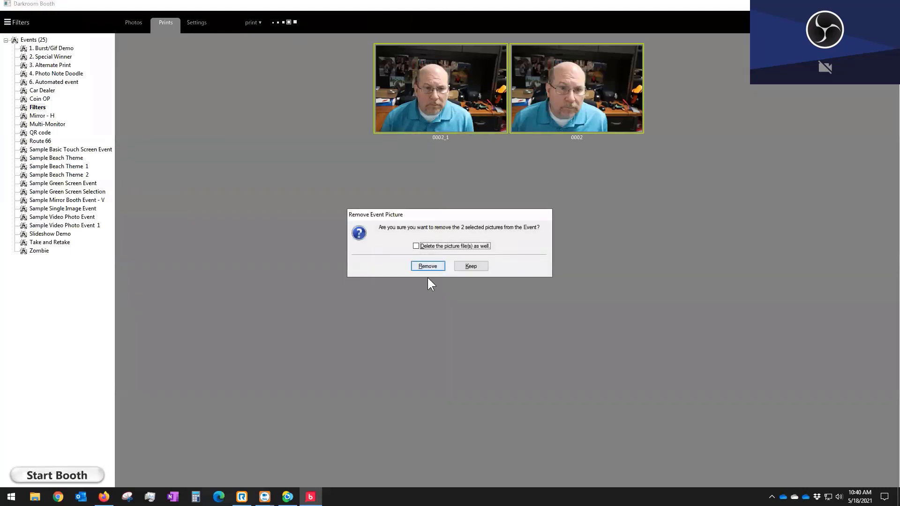
click(422, 262)
Step: Delete all four photos from the Filters event and return to its settings
click(136, 22)
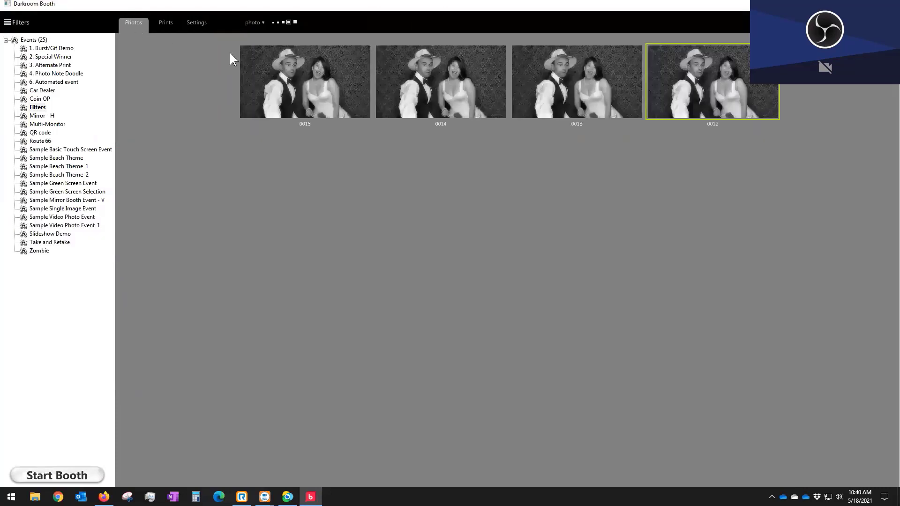
click(315, 86)
shift+click(739, 91)
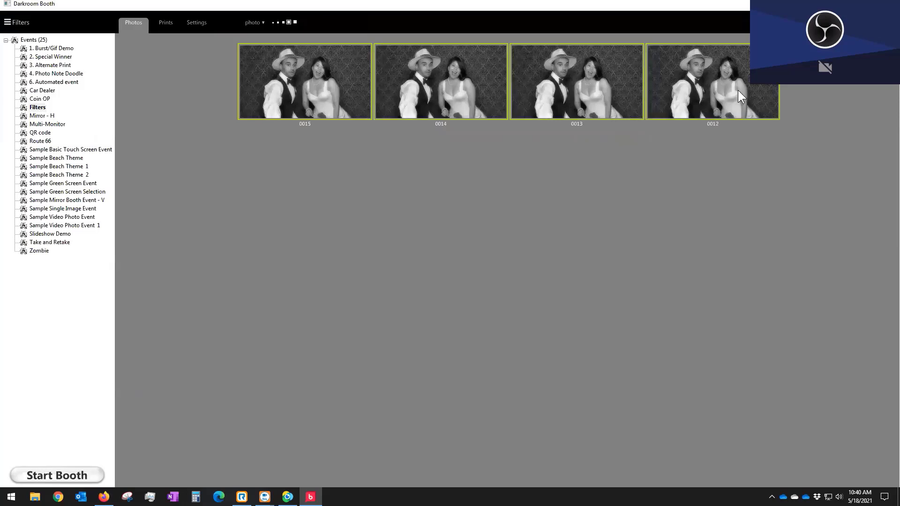
key(Delete)
click(421, 264)
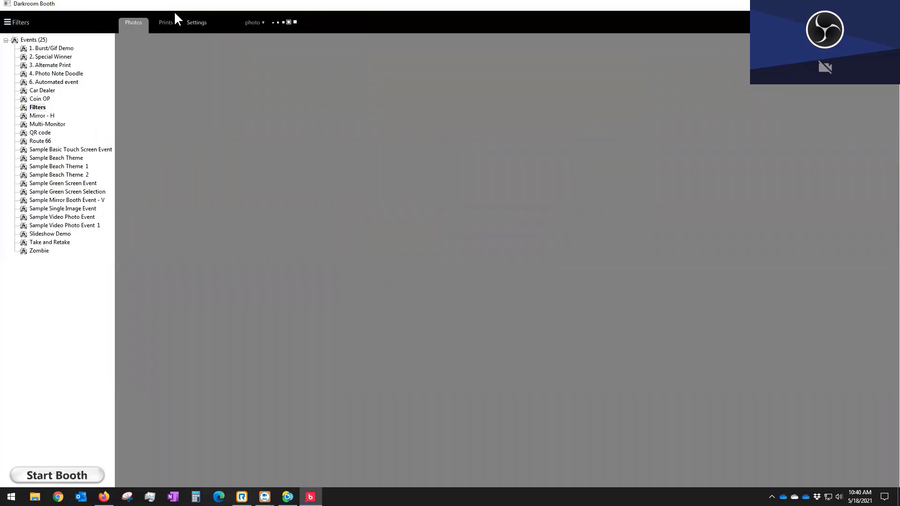
click(196, 22)
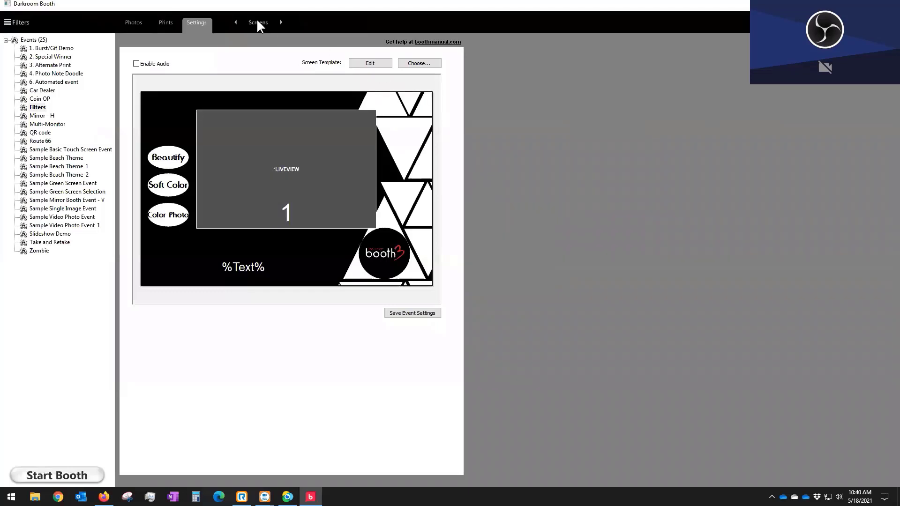
Step: Go to the Filters event's Camera settings, check the camera list and refresh it
click(256, 23)
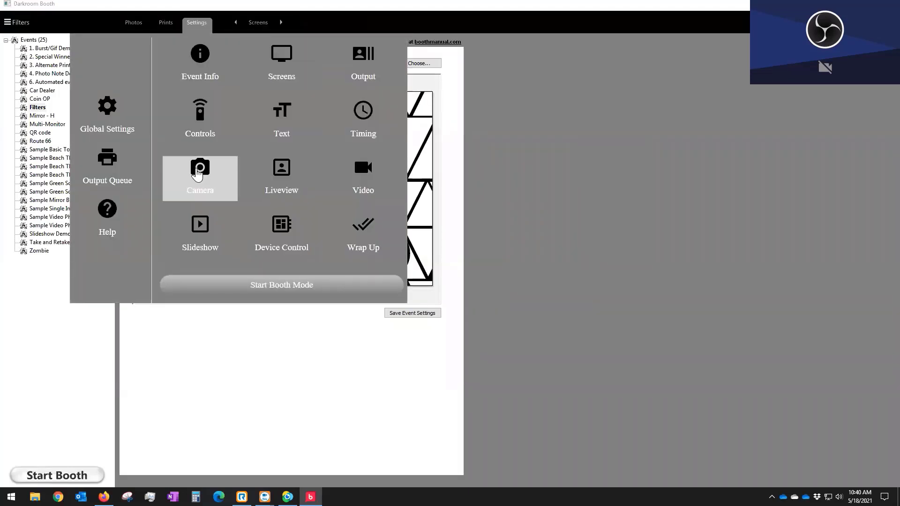
click(200, 174)
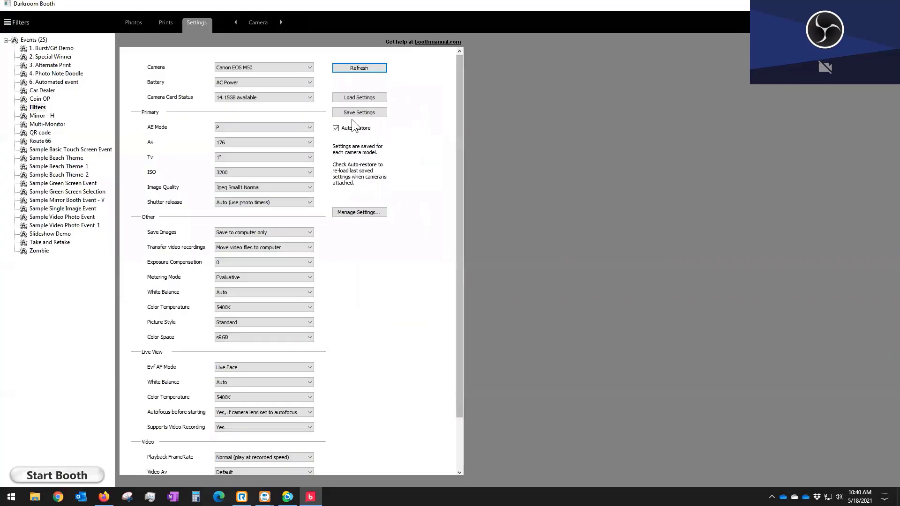
click(269, 67)
click(268, 65)
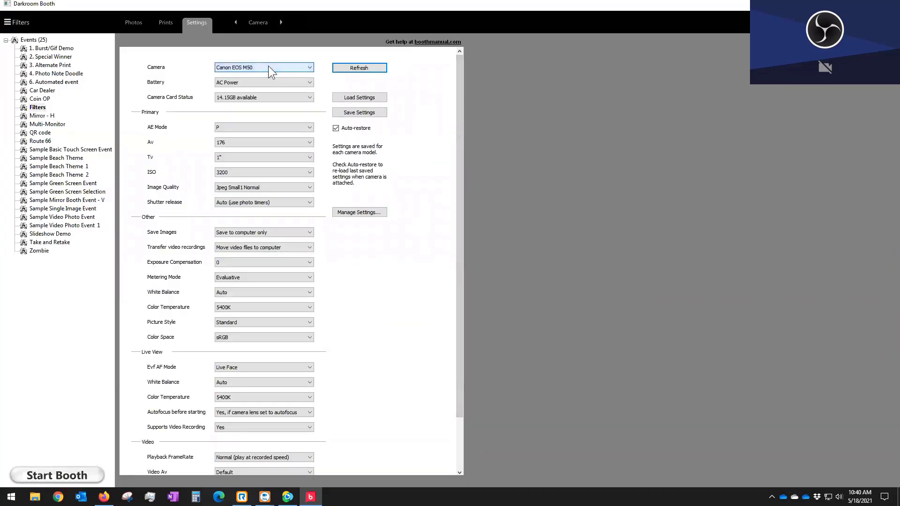
click(268, 66)
click(240, 82)
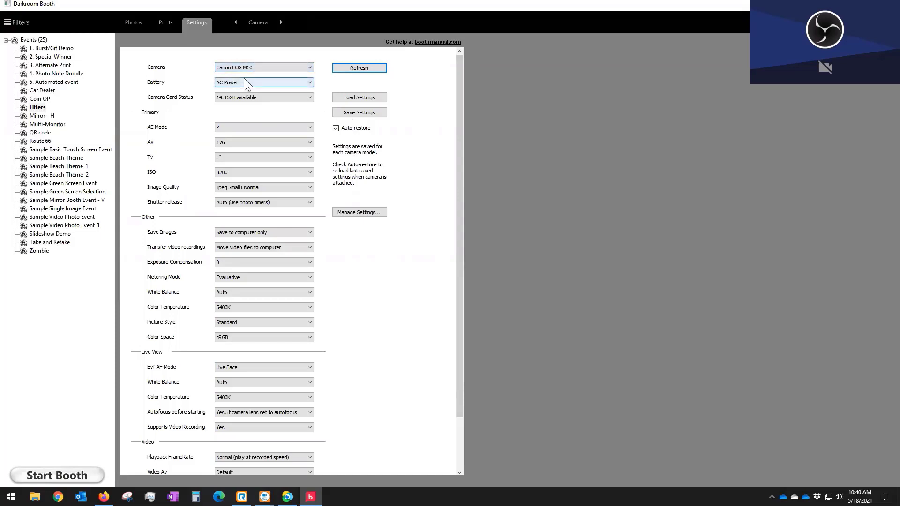
click(243, 69)
click(383, 77)
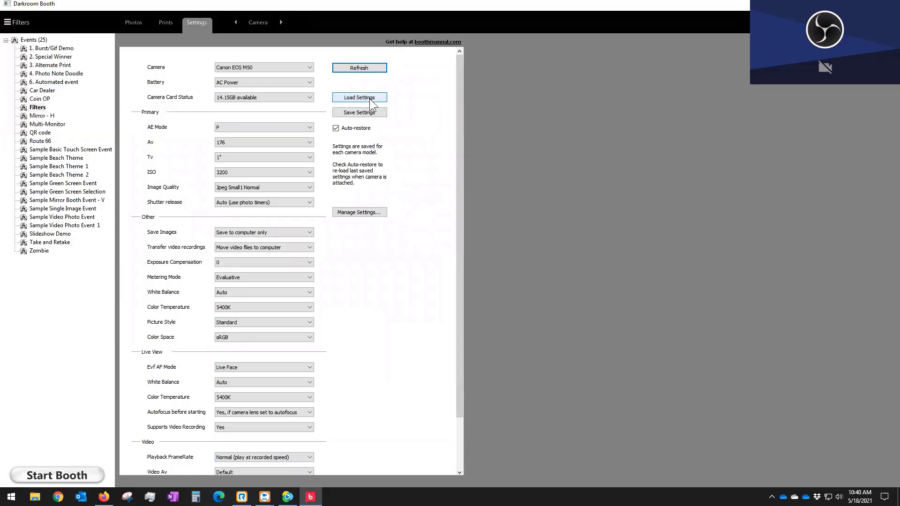
click(347, 68)
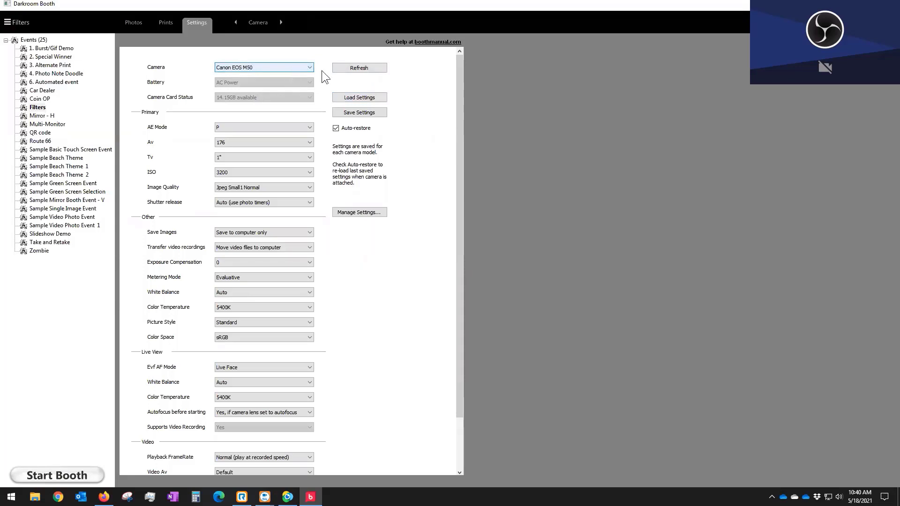
click(353, 69)
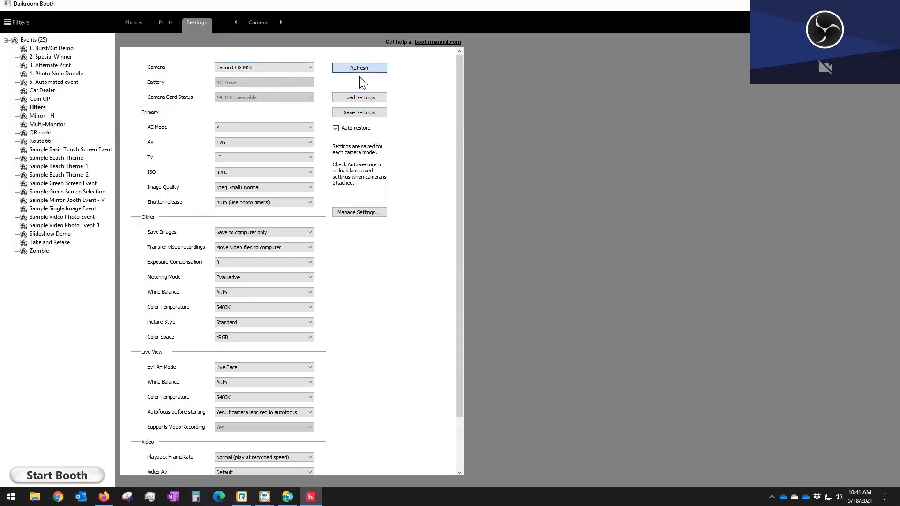
Step: Replace the Canon EOS M50 with ManyCam Virtual Webcam via Choose Video Camera
click(300, 66)
click(302, 75)
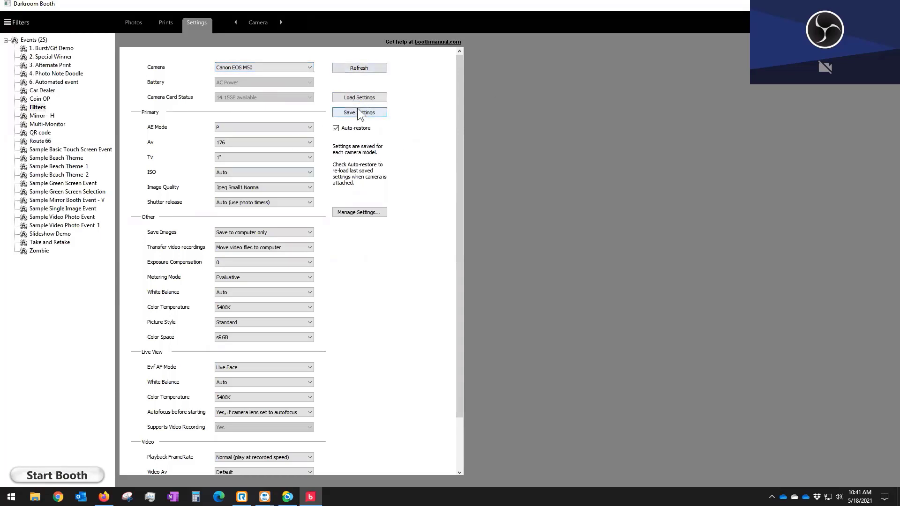
click(351, 68)
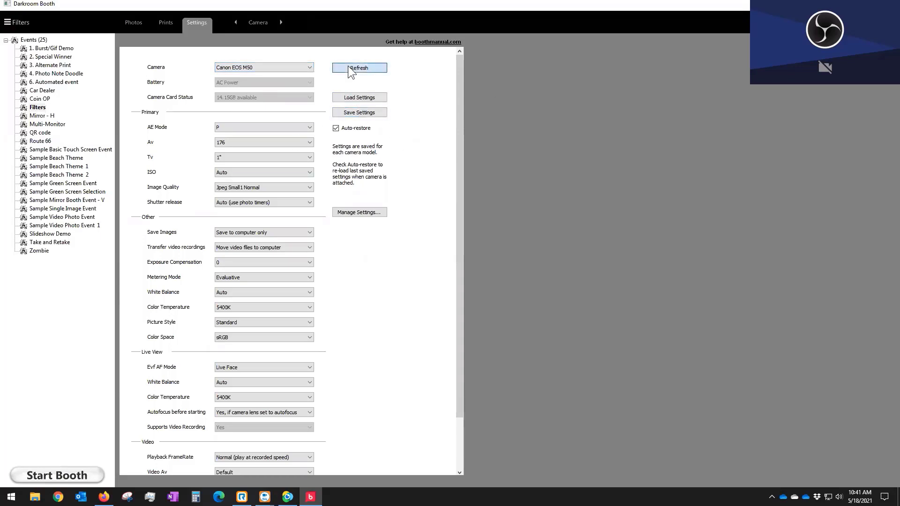
click(287, 68)
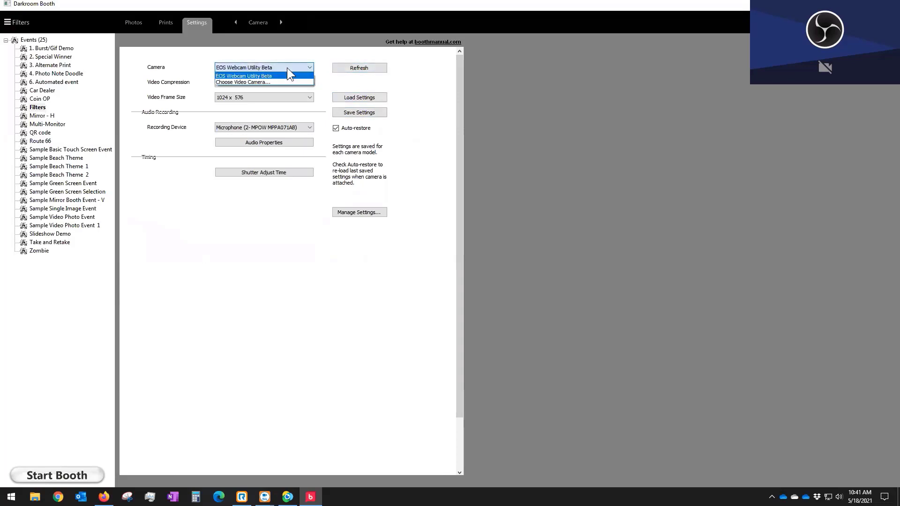
click(243, 83)
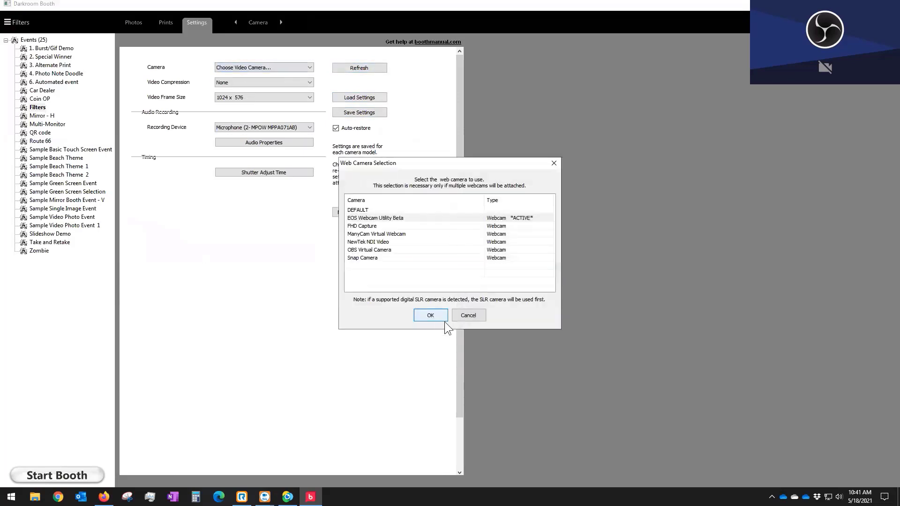
click(370, 234)
click(430, 315)
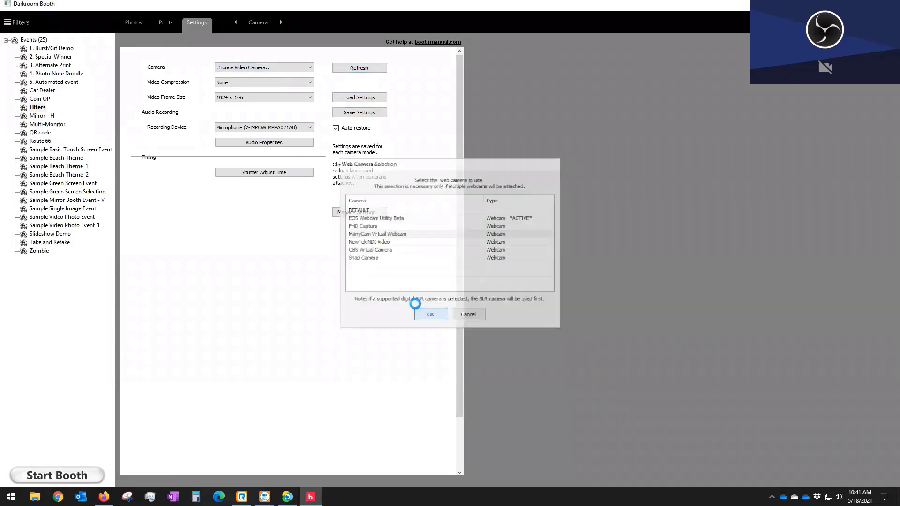
click(257, 21)
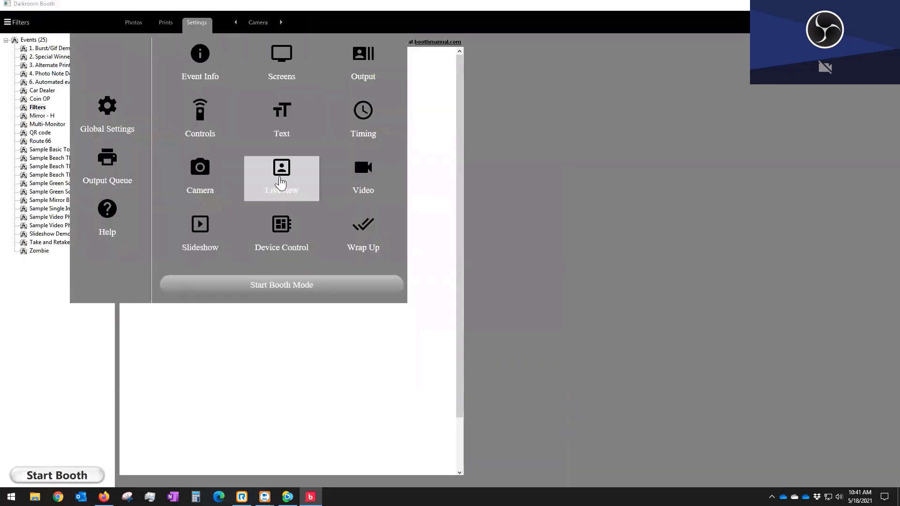
Step: Test the Liveview preview, then launch booth mode for the Filters event
click(281, 185)
click(265, 127)
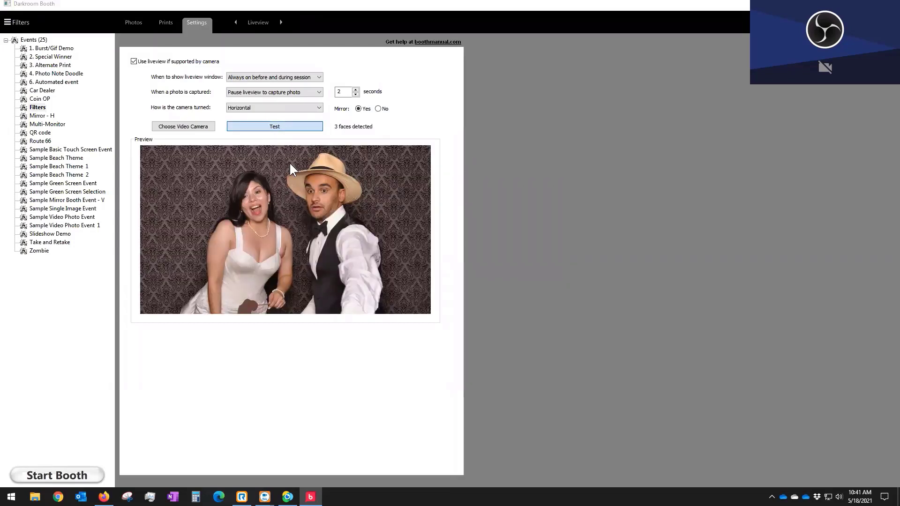
click(78, 472)
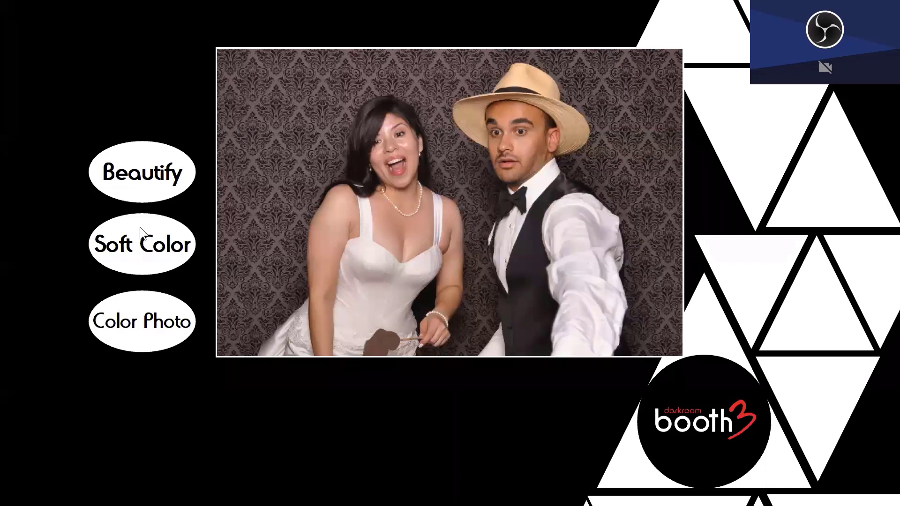
Step: Run booth sessions starting with Soft Color, skip the review, and exit booth mode with Esc
click(145, 247)
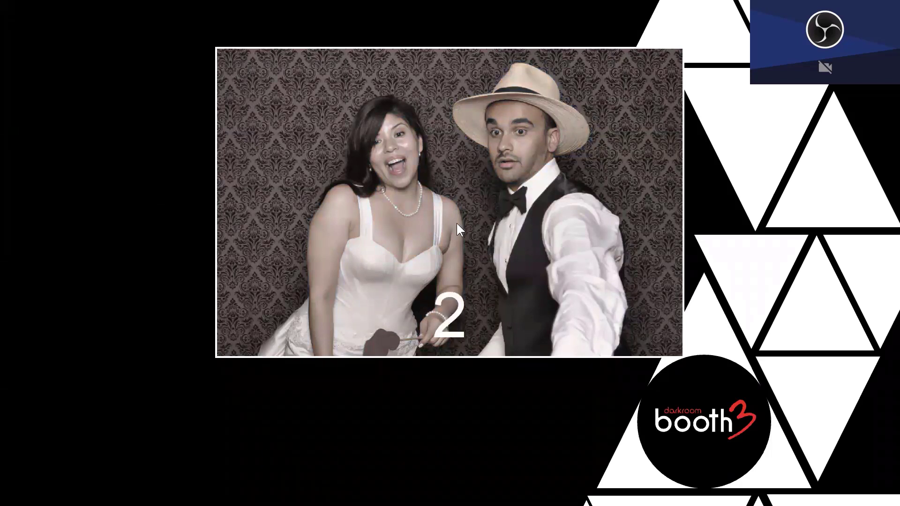
click(140, 173)
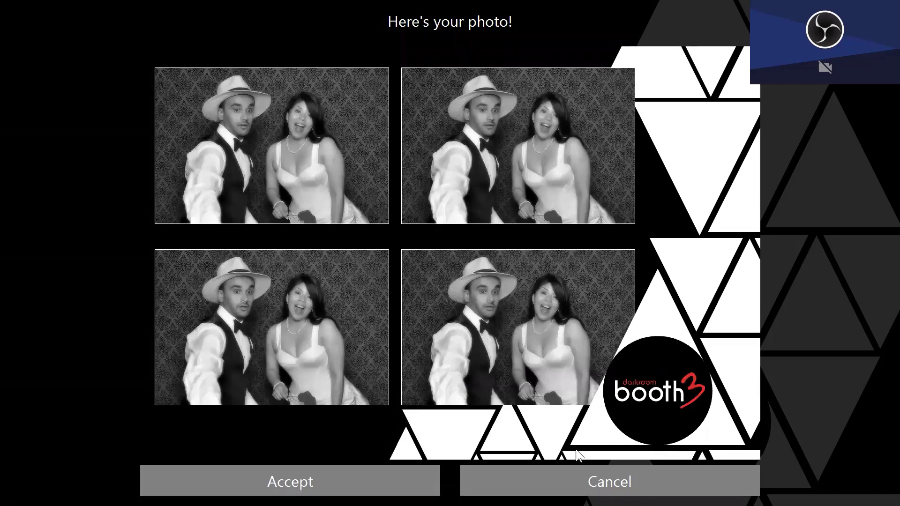
click(617, 482)
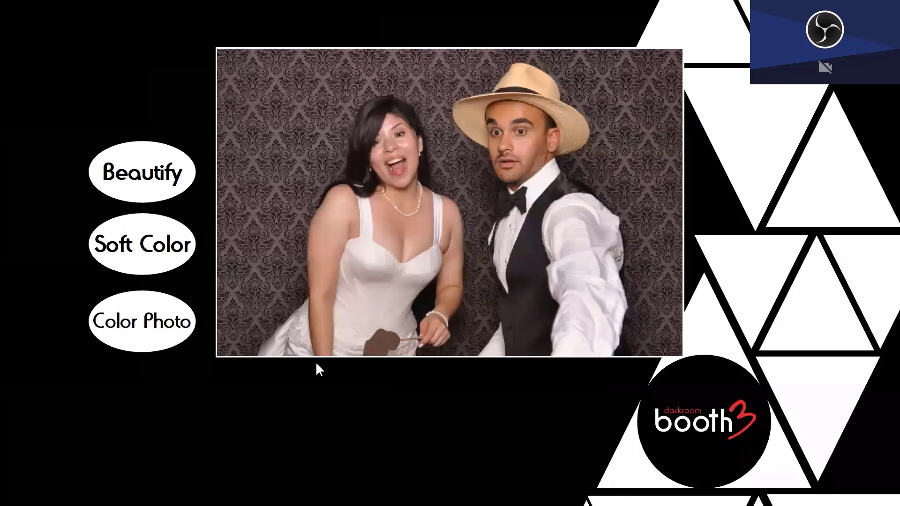
key(Escape)
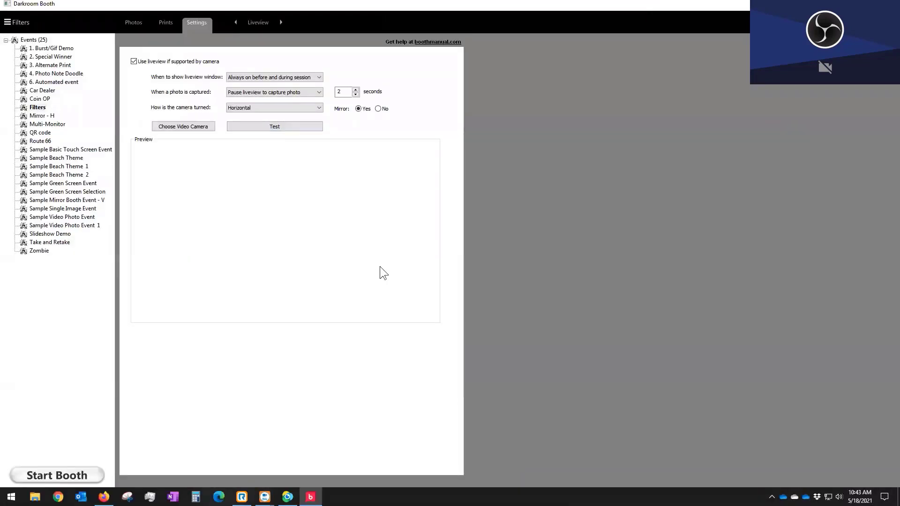
Step: Check the Prints tab, then view the Photos gallery with shots 0016 to 0023
click(159, 23)
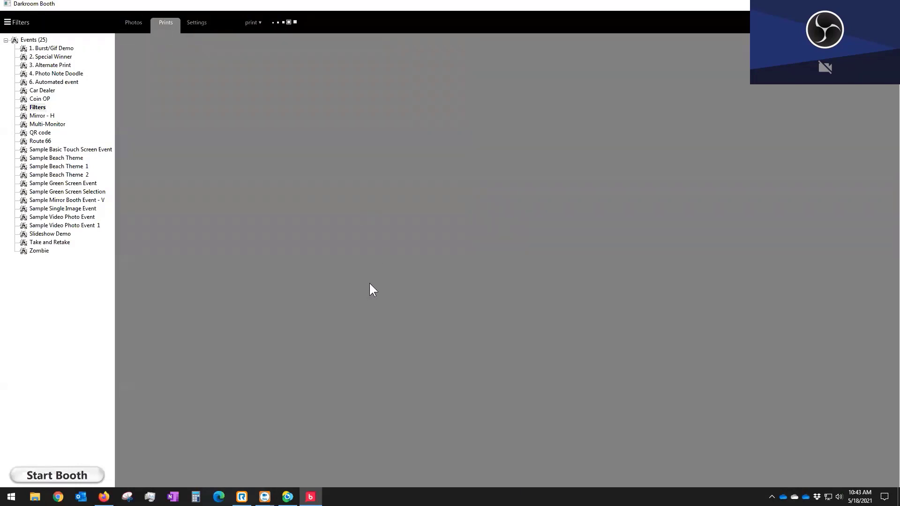
click(134, 24)
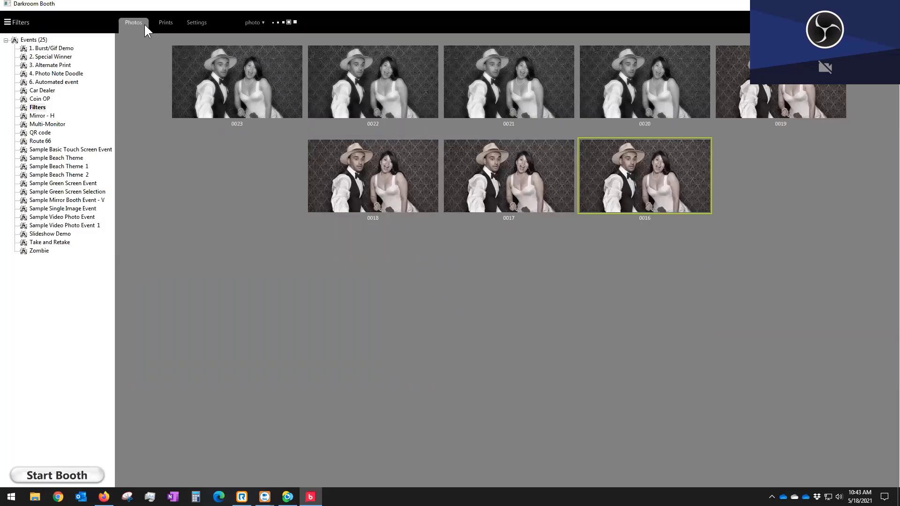
Step: Open photo 0016, brighten it and reset its colour, then cancel without saving
double_click(630, 186)
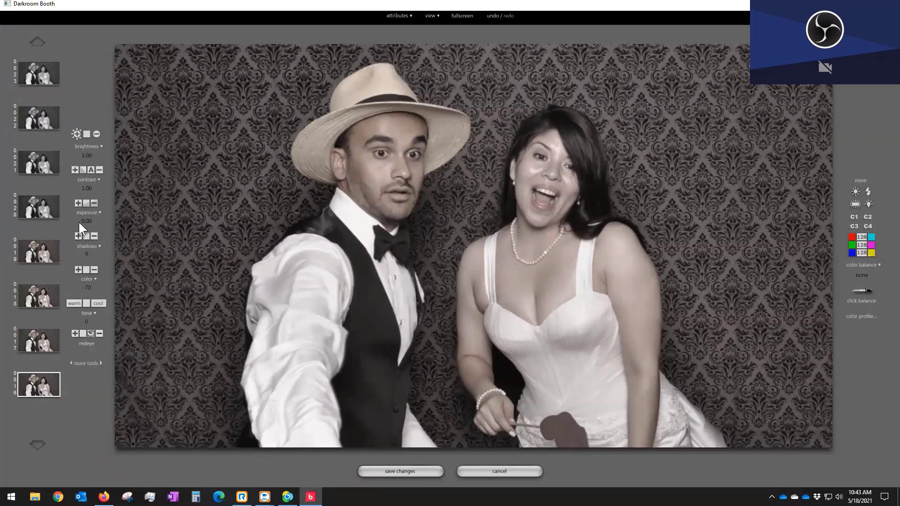
click(76, 134)
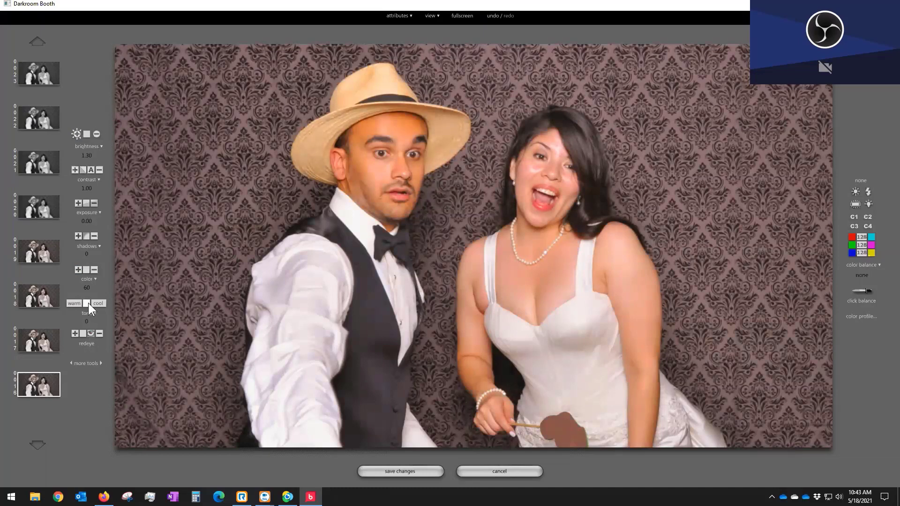
click(86, 270)
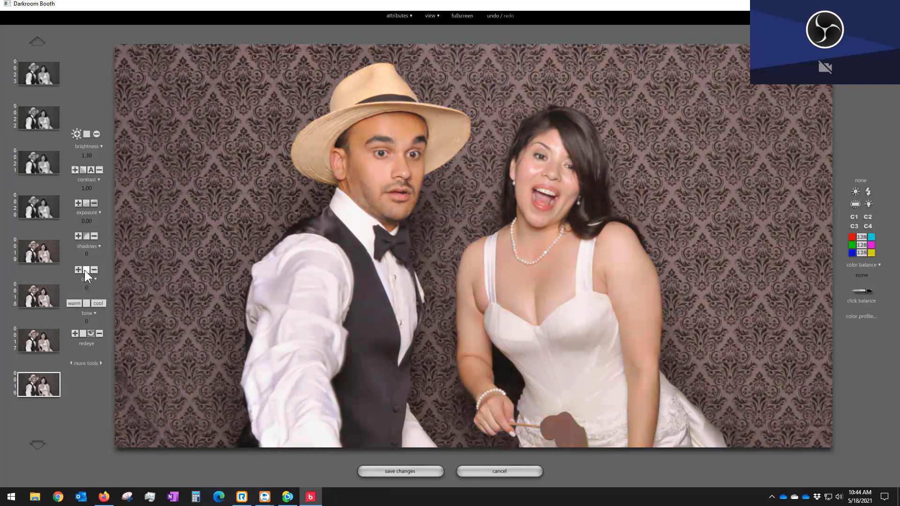
click(496, 471)
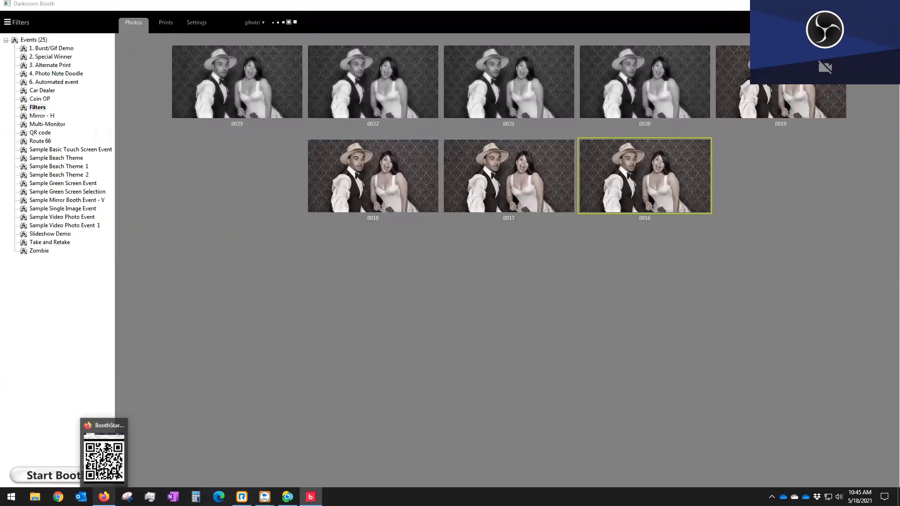
Step: Switch from the photo gallery to the empty Prints view
click(163, 22)
Step: In the QR code event's Controls, enable 'Allow touchless start if QR Code is detected'
click(200, 24)
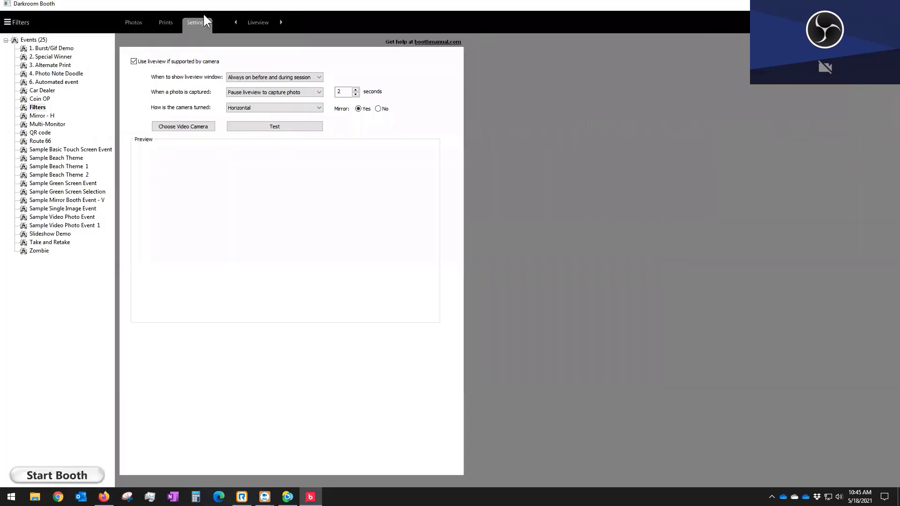
click(258, 21)
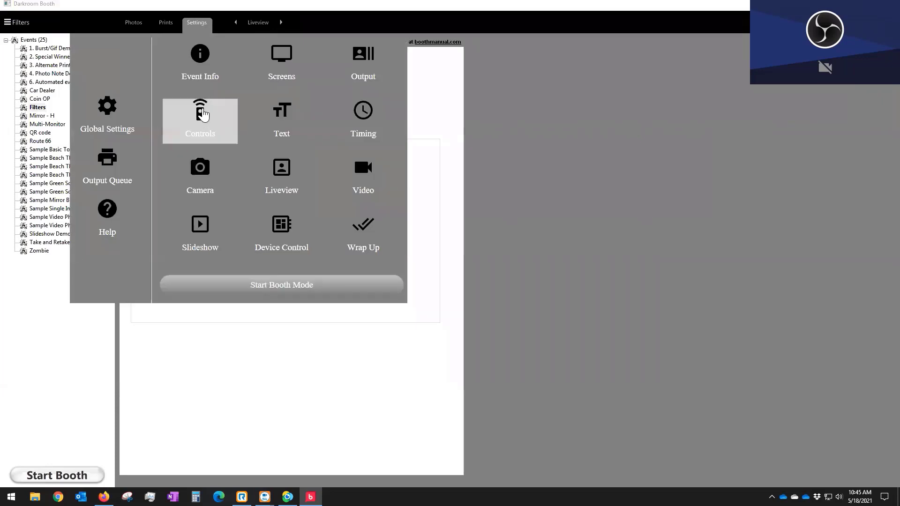
click(202, 110)
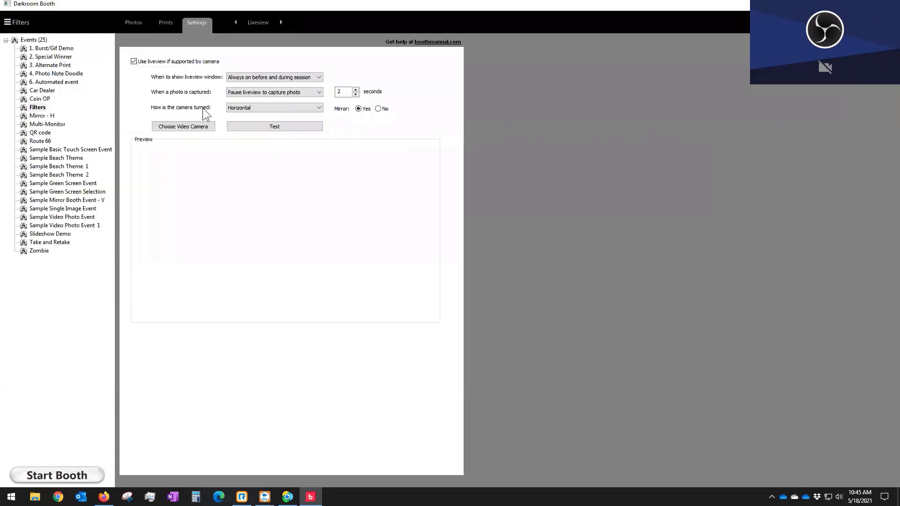
click(40, 133)
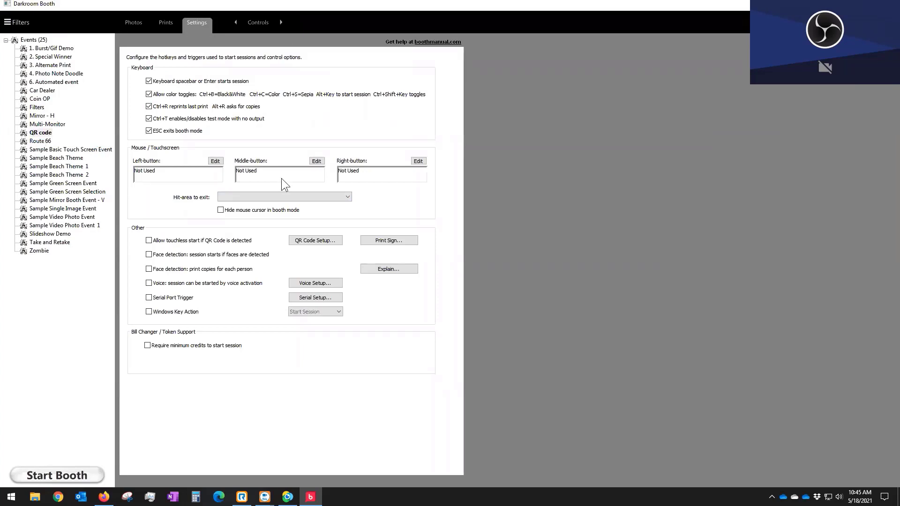
click(158, 241)
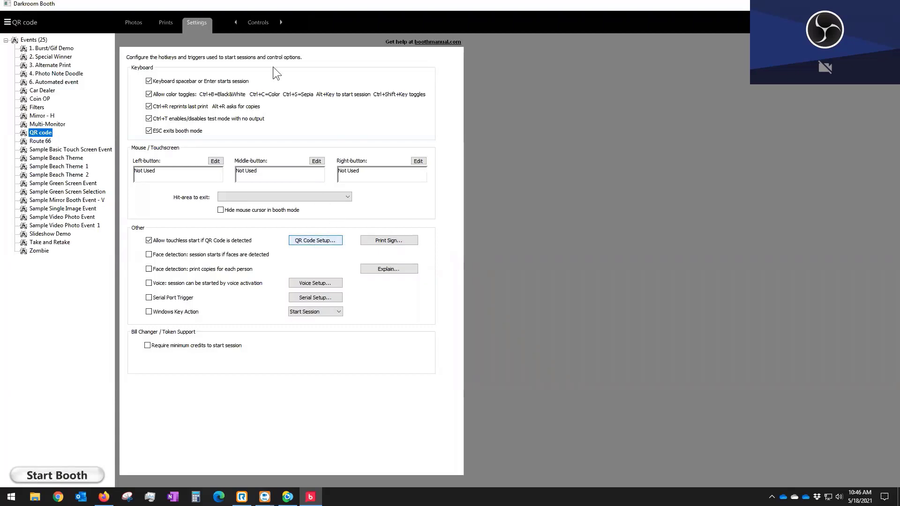
click(257, 22)
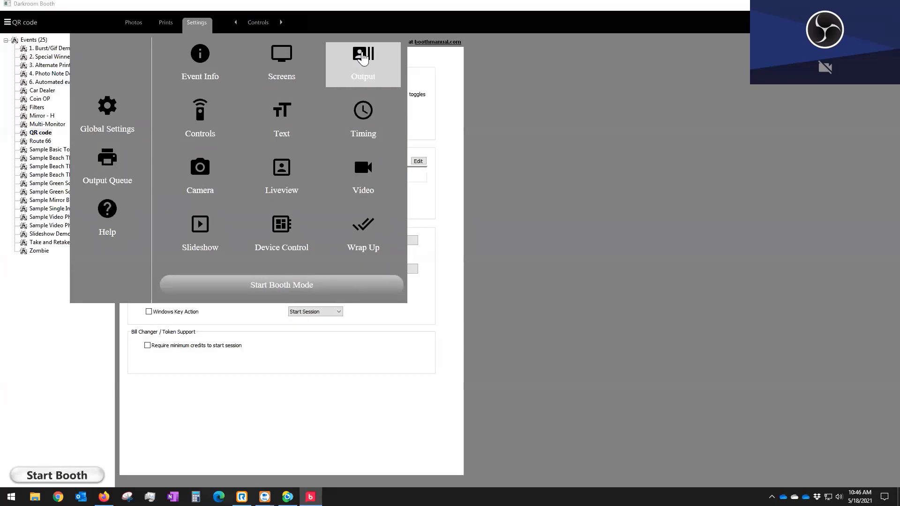
Step: Go through Output to the QR code event's Camera settings
click(364, 55)
mouse_move(260, 16)
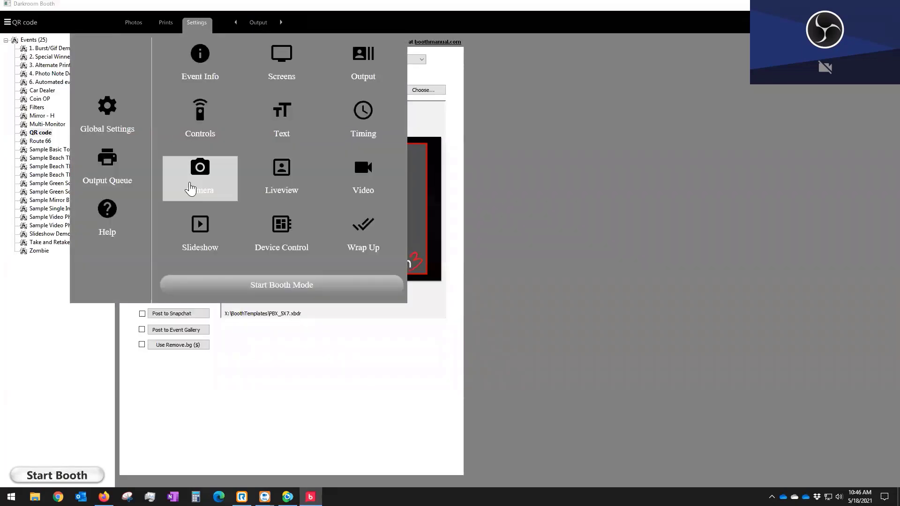
click(195, 179)
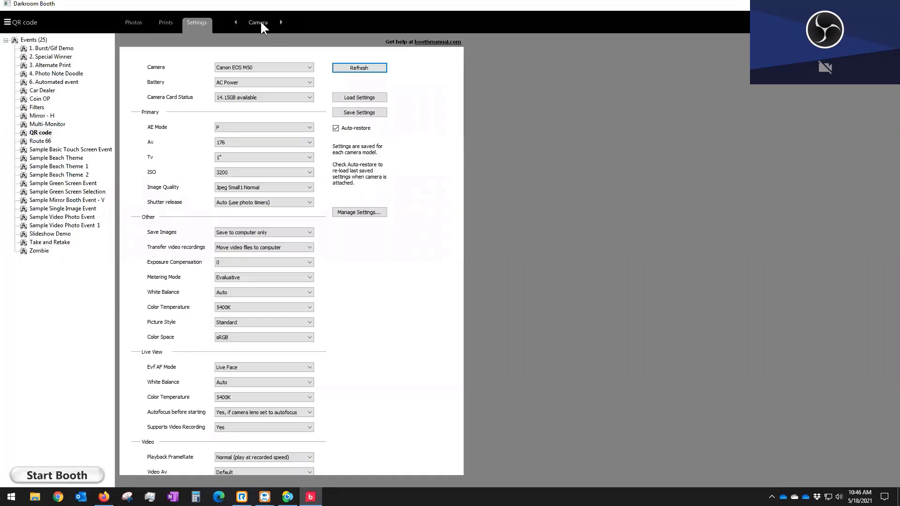
mouse_move(261, 22)
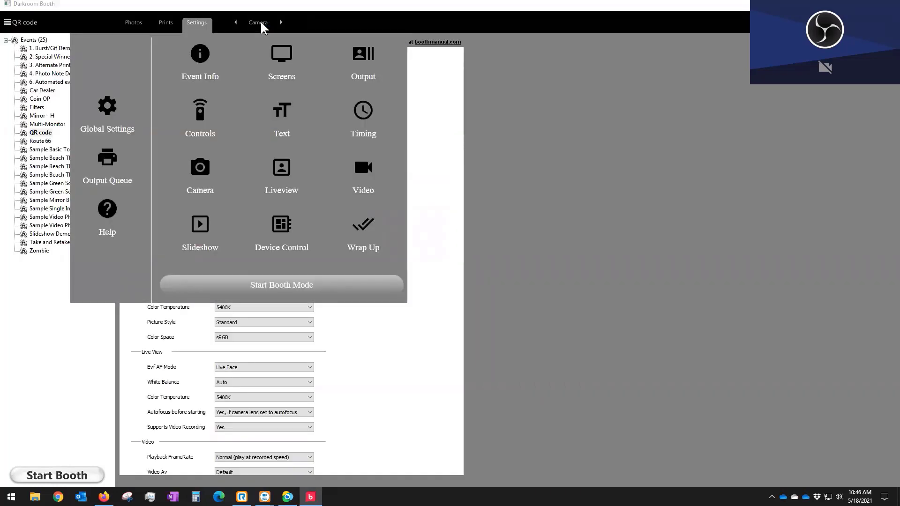
Step: Test booth mode twice, accepting the no-printers warning and exiting with Esc each time
click(264, 291)
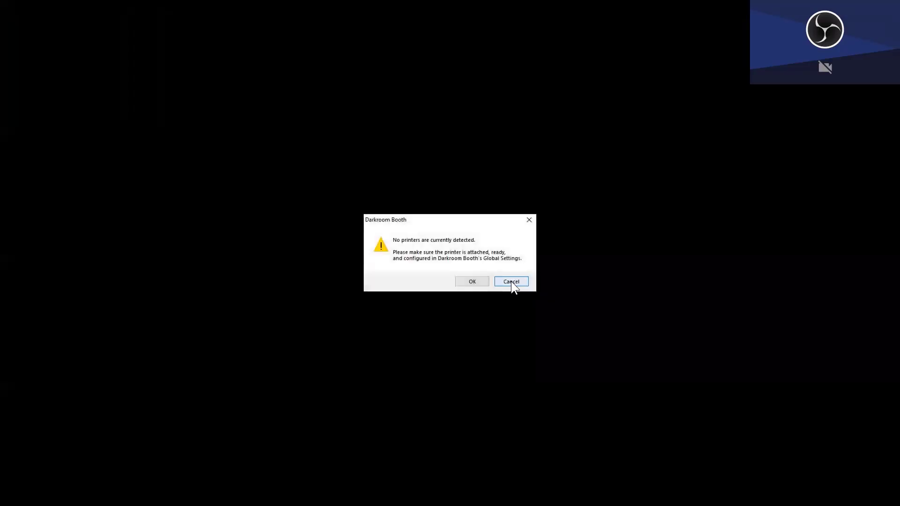
click(463, 281)
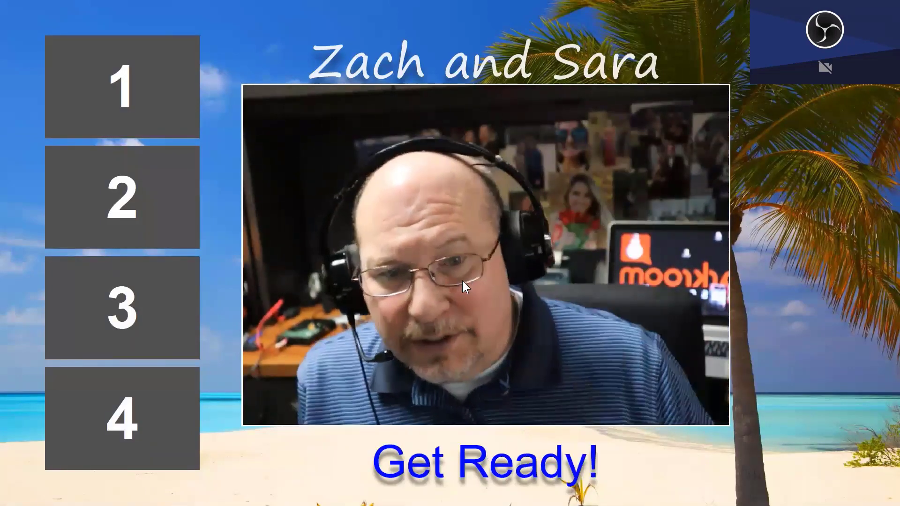
key(Escape)
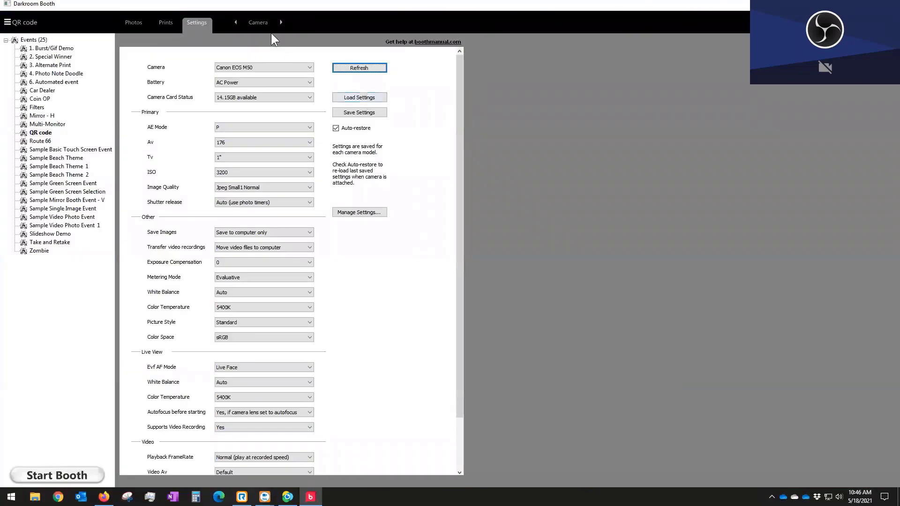
click(51, 477)
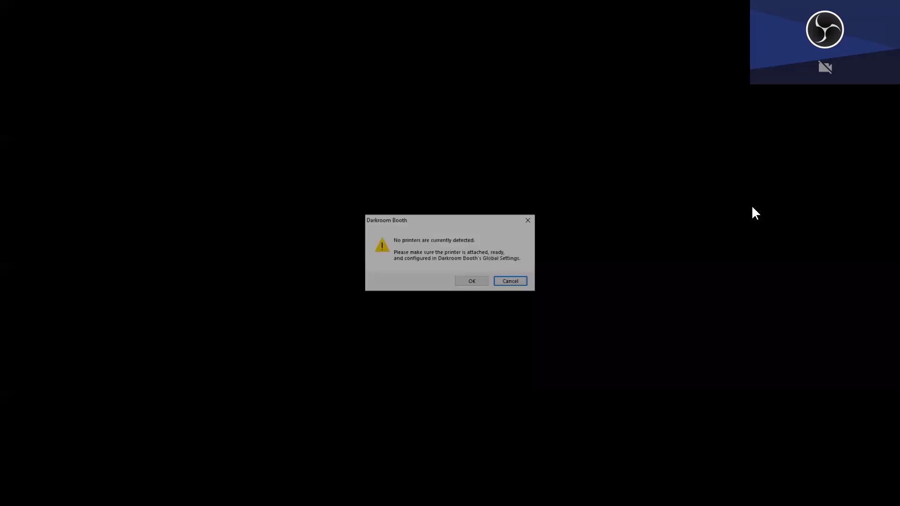
click(471, 281)
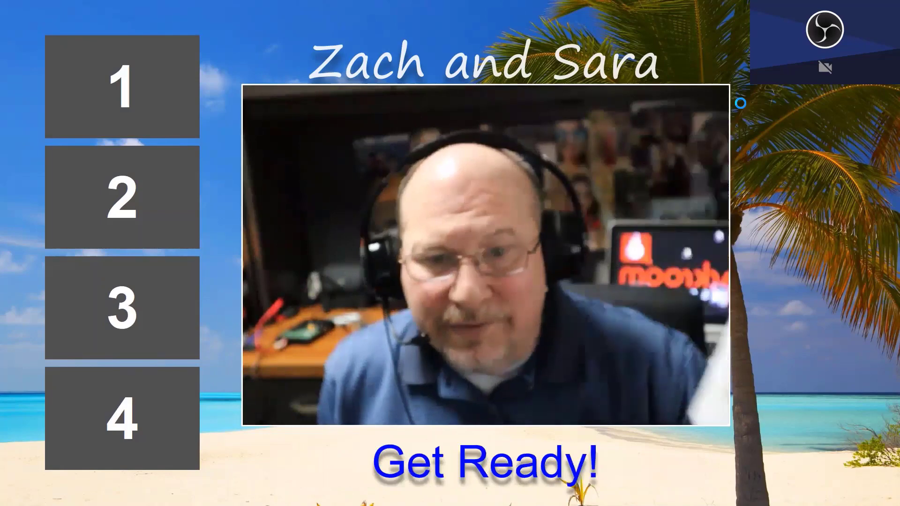
key(Escape)
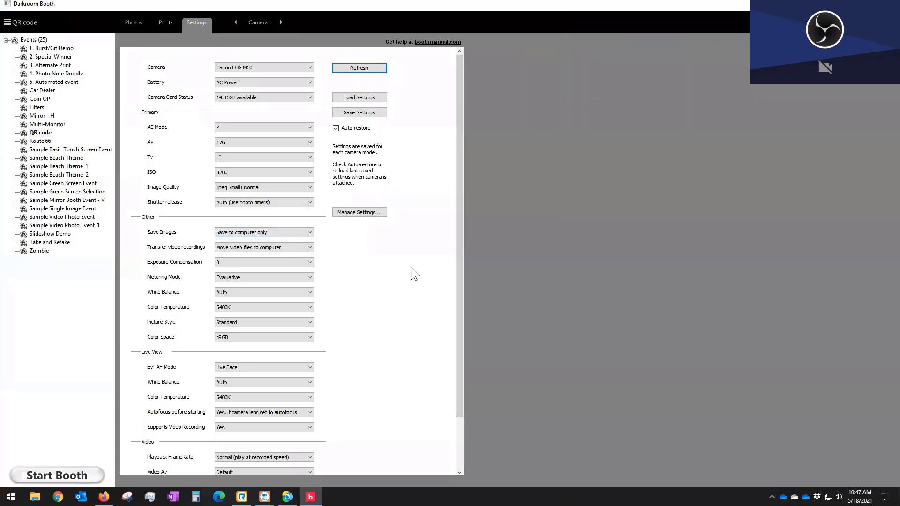
Step: Scroll through the Canon EOS M50 camera settings to review them
scroll(411, 267, down, 1)
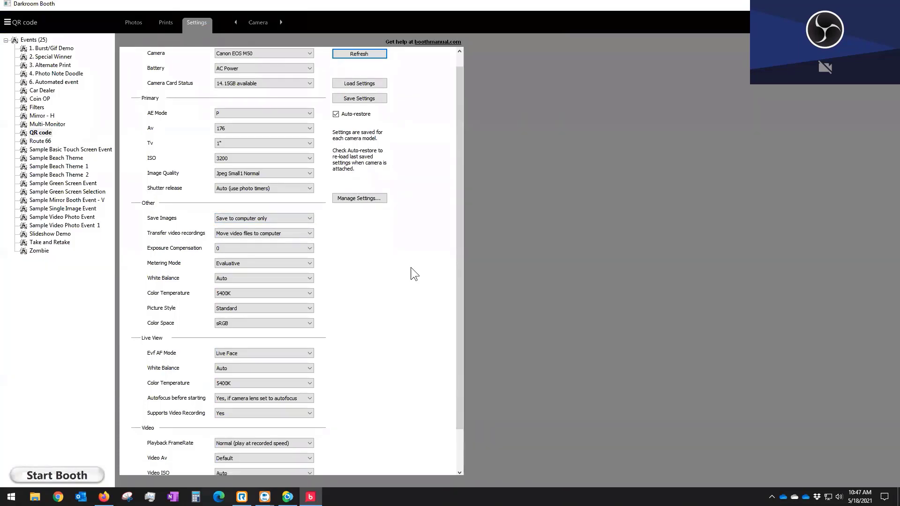
scroll(412, 275, up, 1)
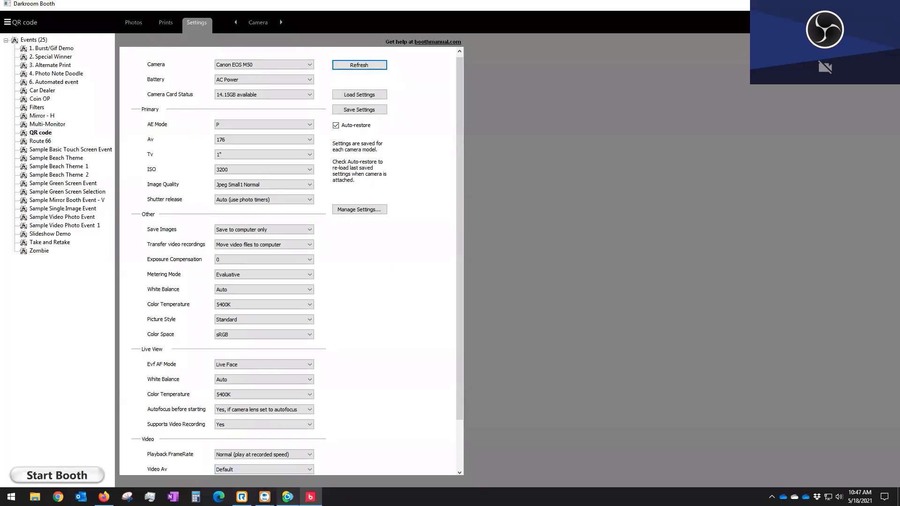
Step: Bring up the BoothStart QR page, then open the QR code event's printable start sign
click(104, 496)
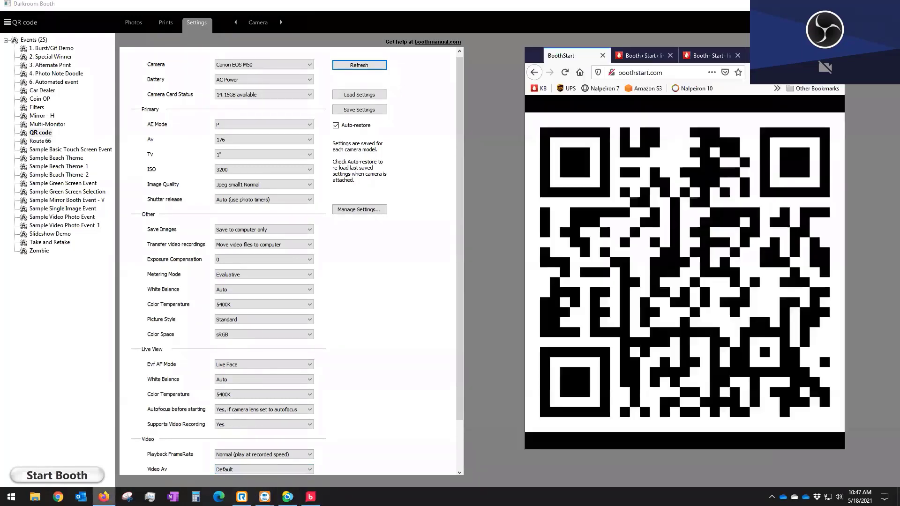
click(630, 56)
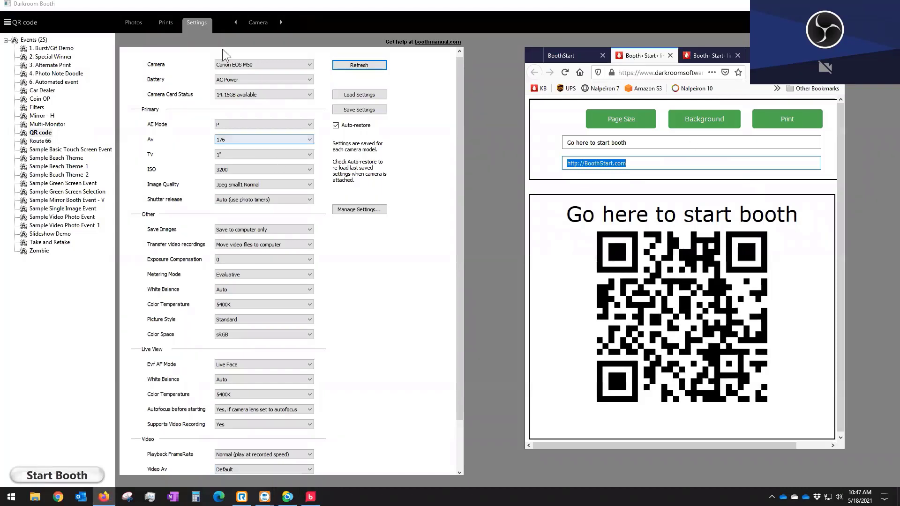
click(252, 23)
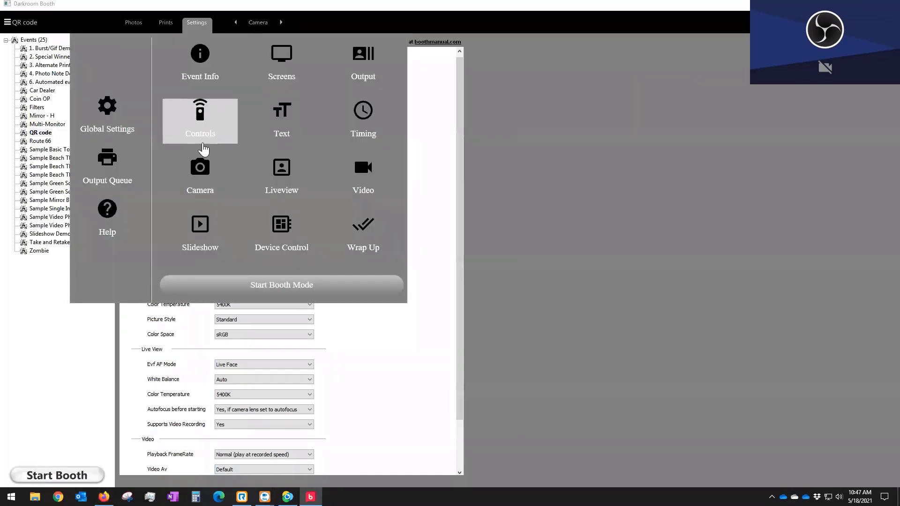
click(204, 134)
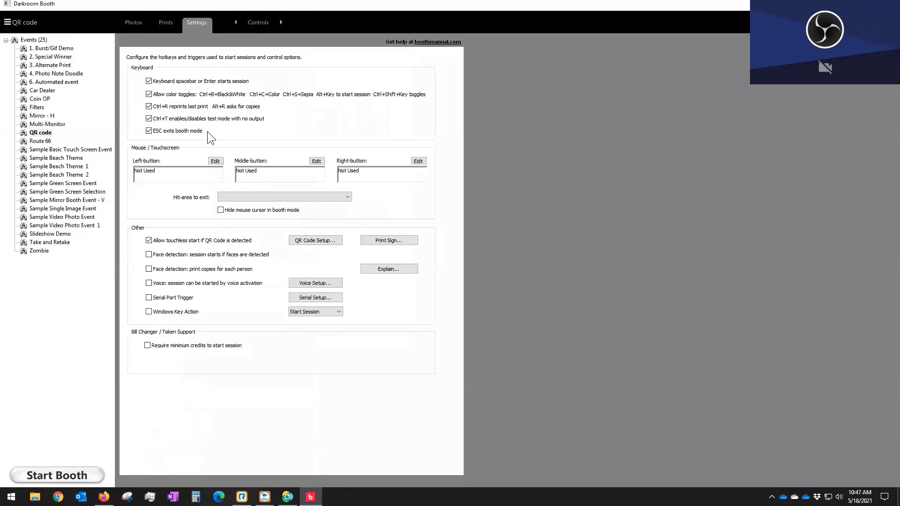
click(398, 242)
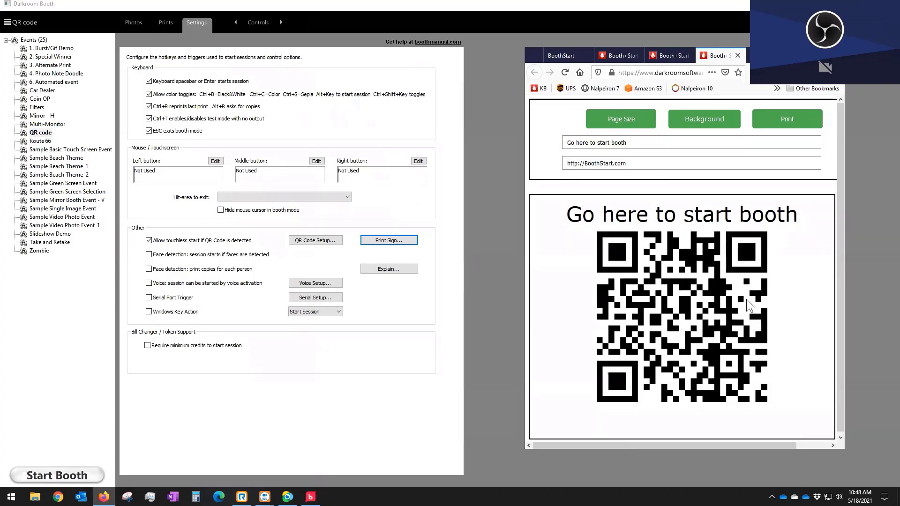
Step: Select the sign's web address, then take the BoothStart tab back to a New Tab page
click(622, 161)
mouse_move(717, 55)
mouse_down()
mouse_move(625, 60)
mouse_move(719, 57)
mouse_up()
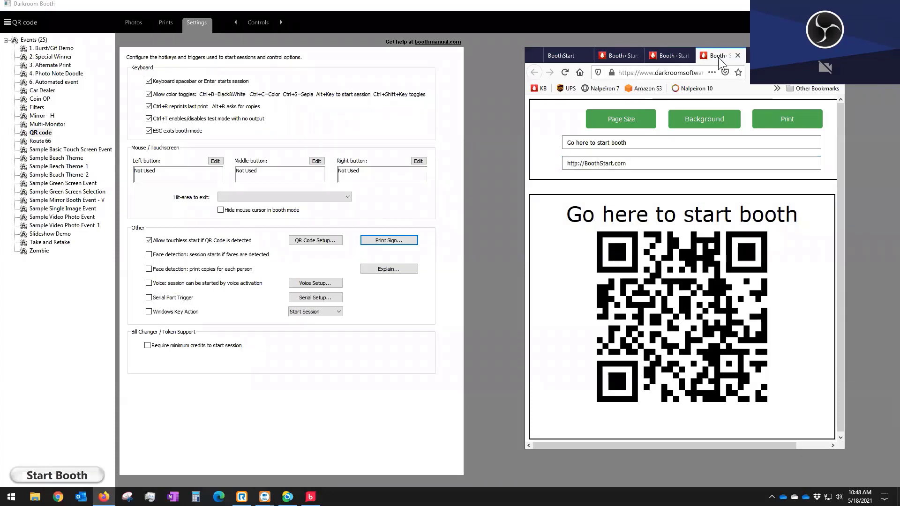
click(557, 57)
click(534, 72)
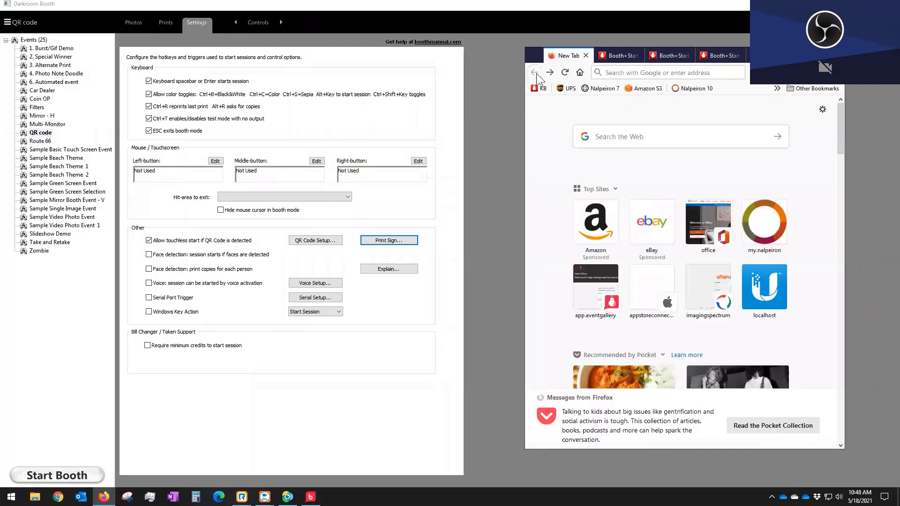
Step: Load boothstart.com in Firefox
click(678, 74)
text(boothst)
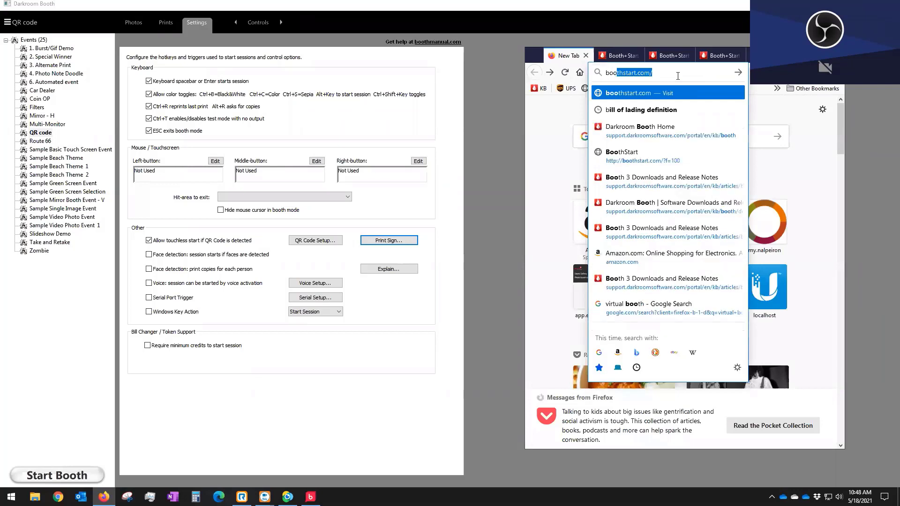
text(art.com)
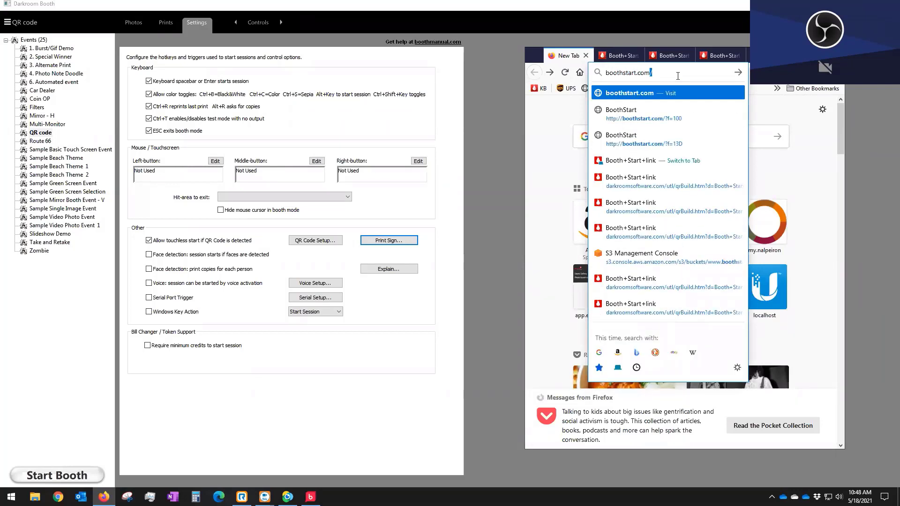
key(Return)
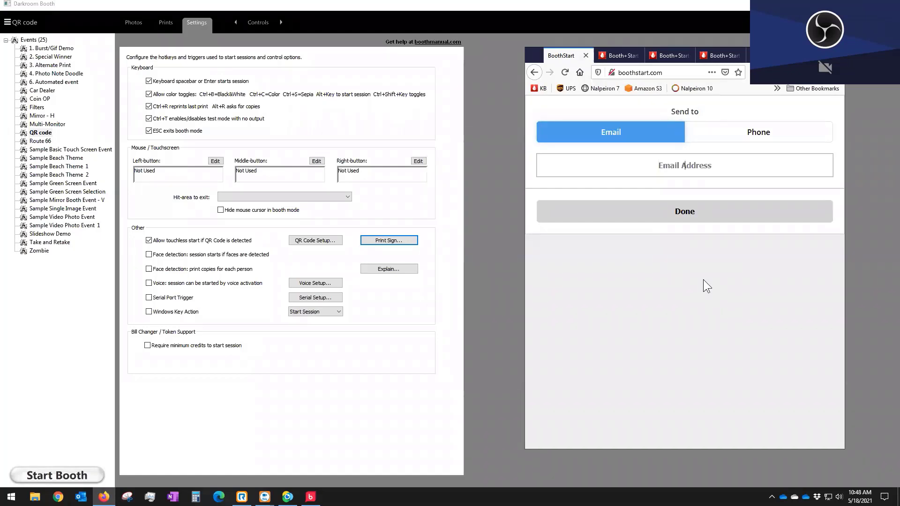
Step: Submit the BoothStart Send to form with Done to generate the large QR code
click(689, 216)
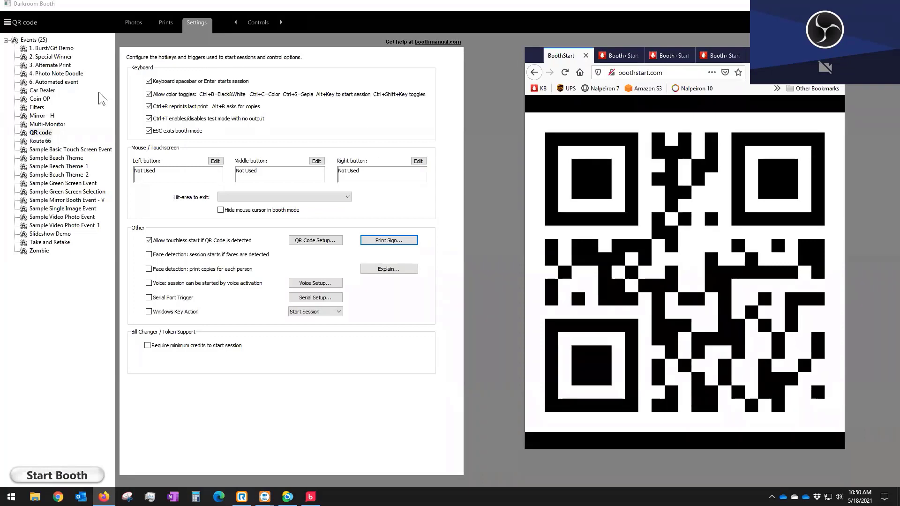
Step: For event 3. Alternate Print, tick Print Alternate under Output and open its options
click(49, 66)
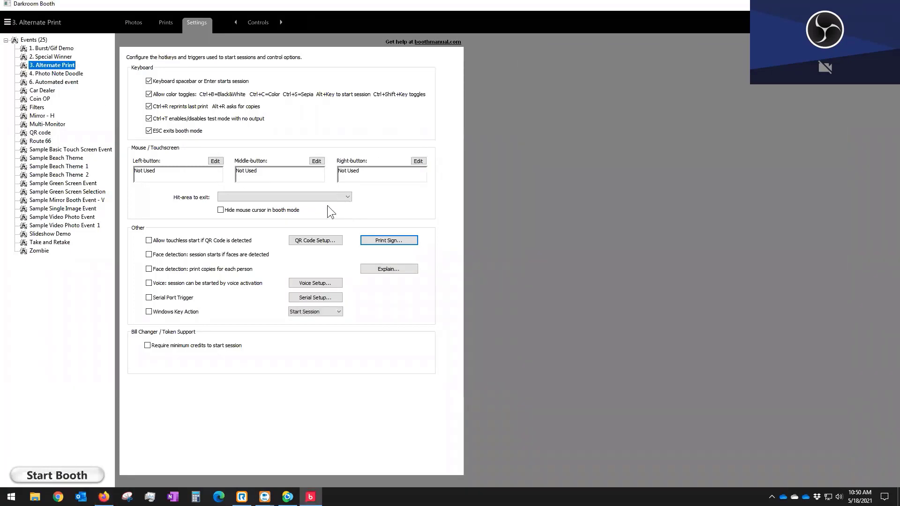
click(258, 22)
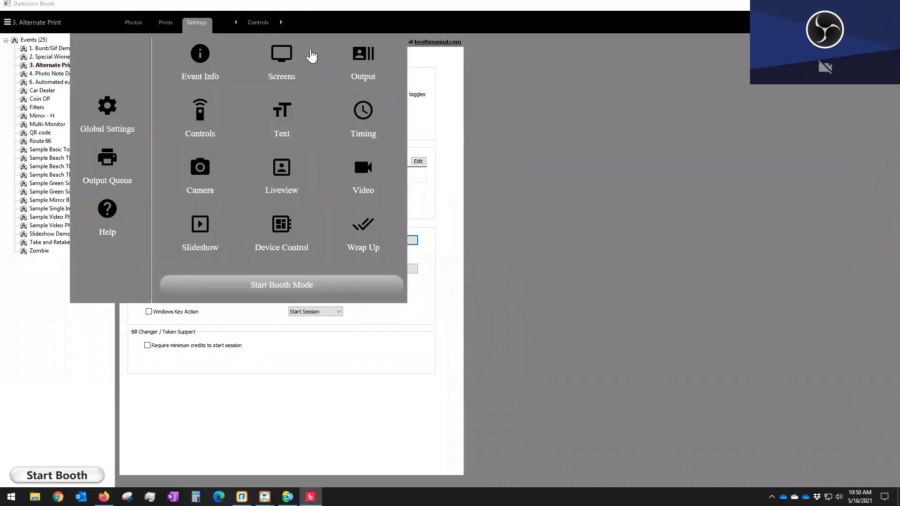
click(359, 59)
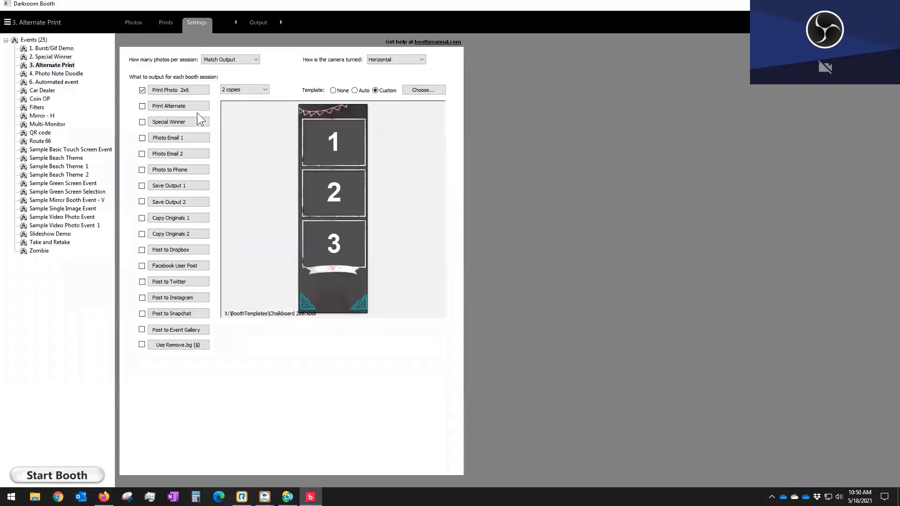
click(142, 106)
click(165, 105)
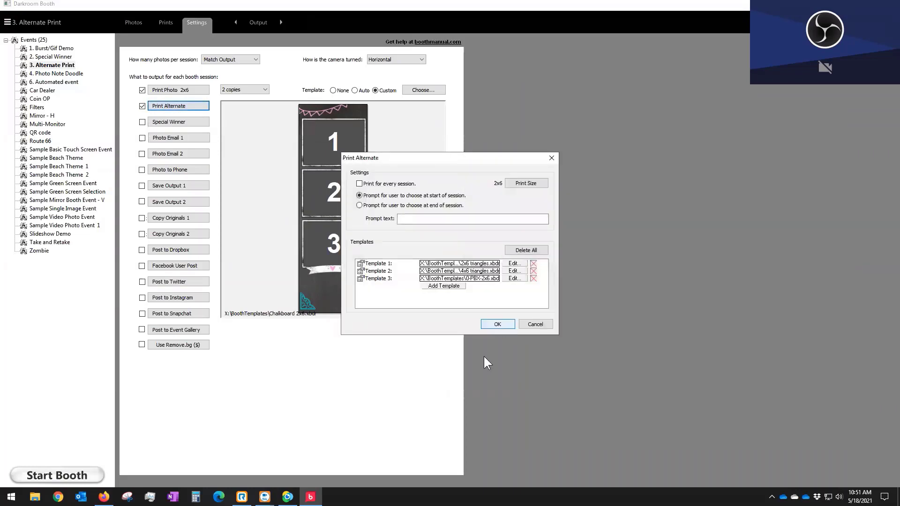
Step: Add a fourth template row, cancel the template chooser, and attempt to delete the empty Template 4
click(447, 286)
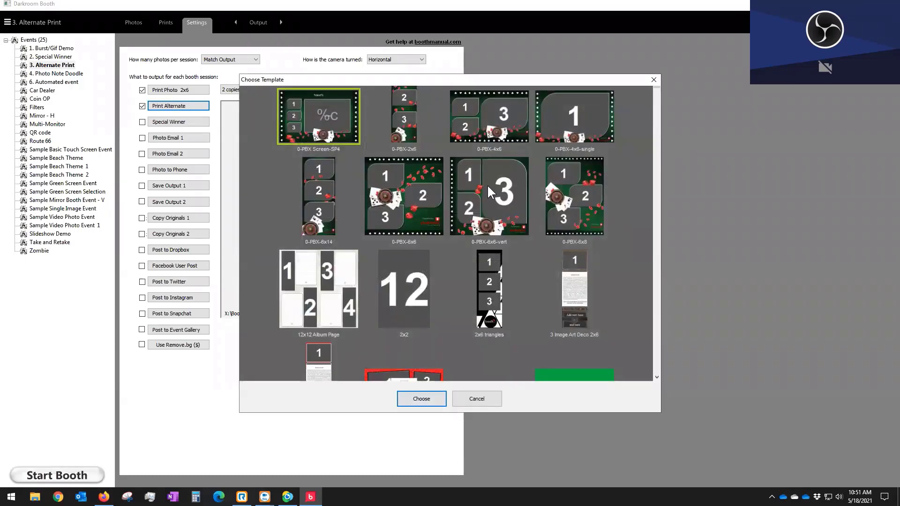
click(469, 403)
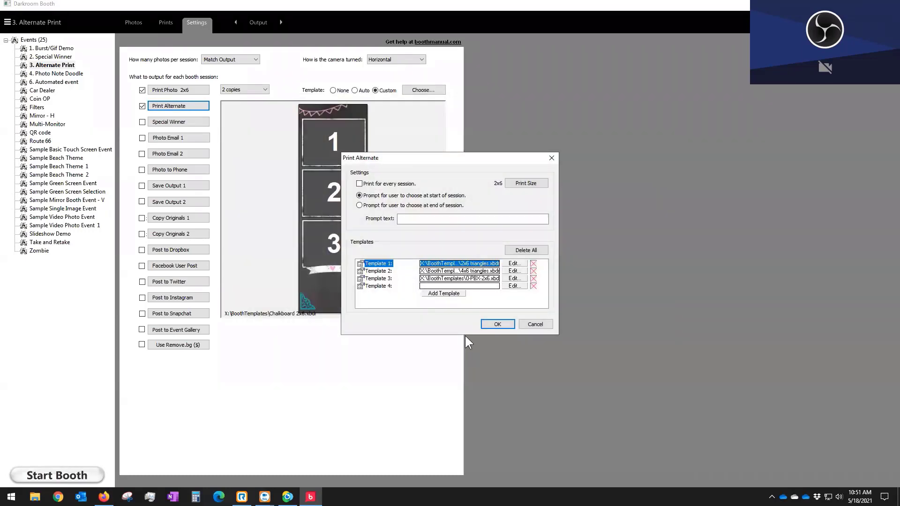
click(533, 286)
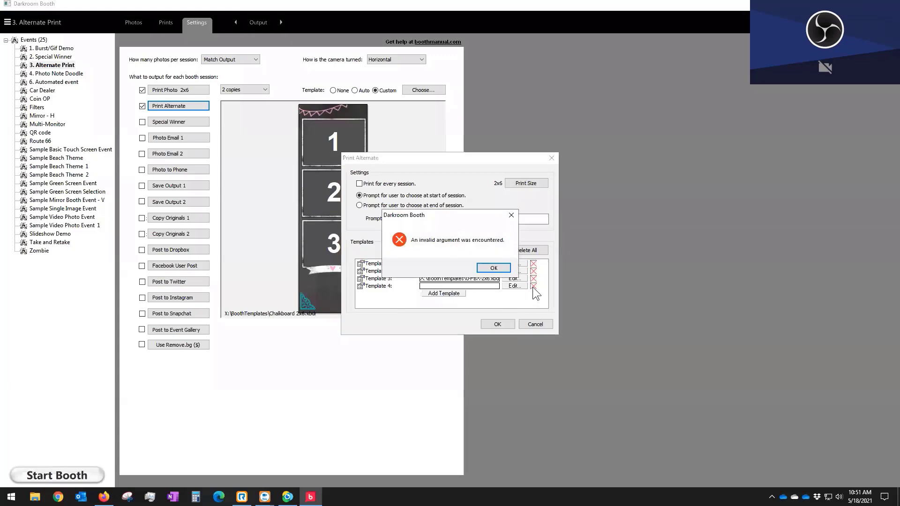
click(503, 274)
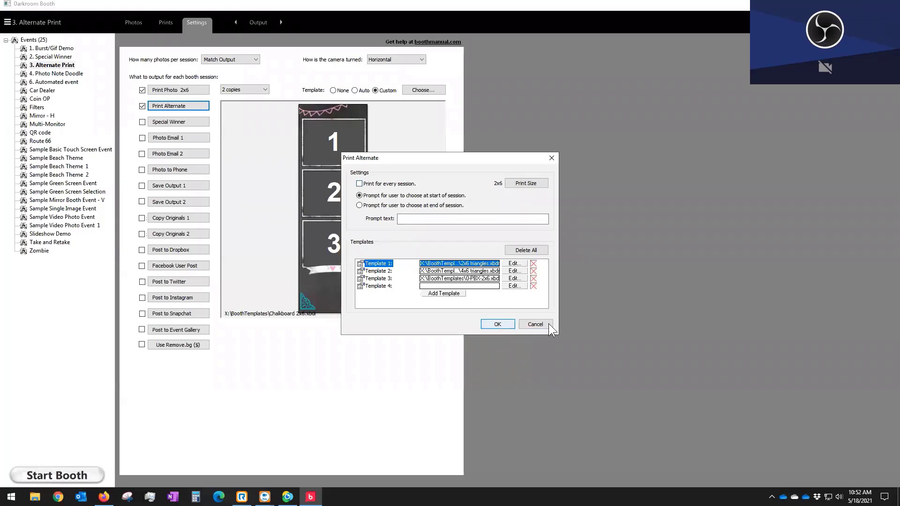
Step: Discard the Print Alternate changes and launch booth mode, accepting the no-printers and alternate-prints warnings
click(535, 325)
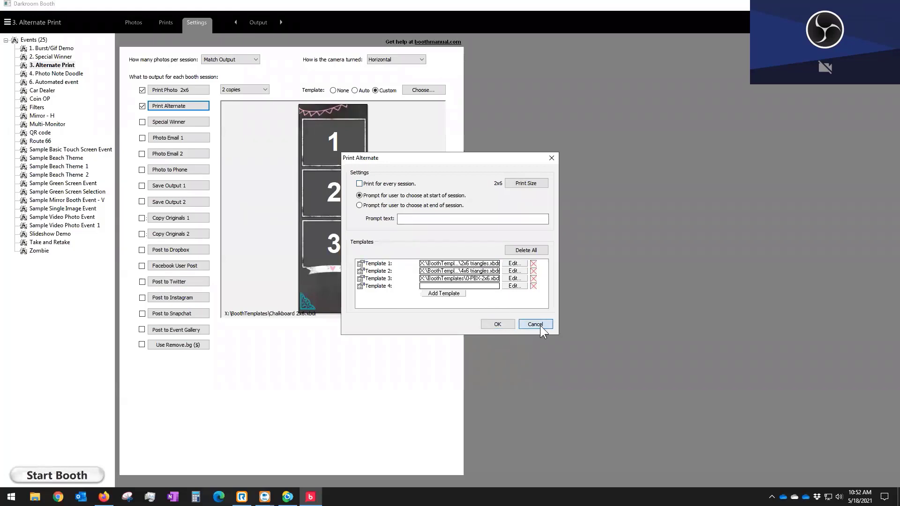
click(74, 479)
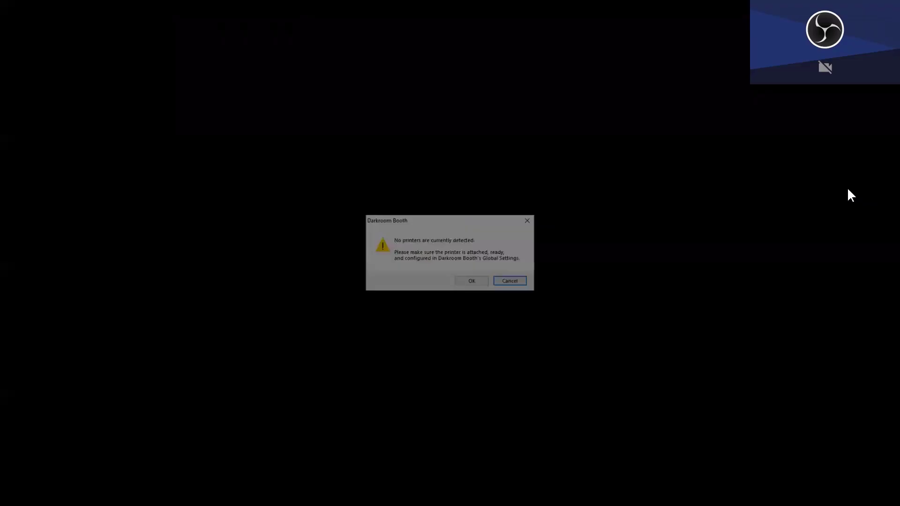
click(470, 283)
click(483, 283)
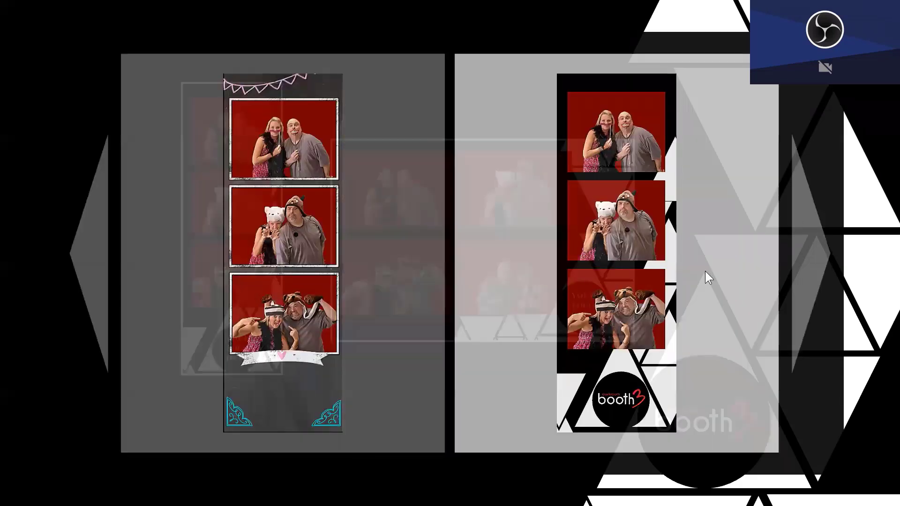
Step: Browse template pairs back and forth, start a session with the triangle booth3 strip, then exit booth mode
click(817, 260)
click(816, 260)
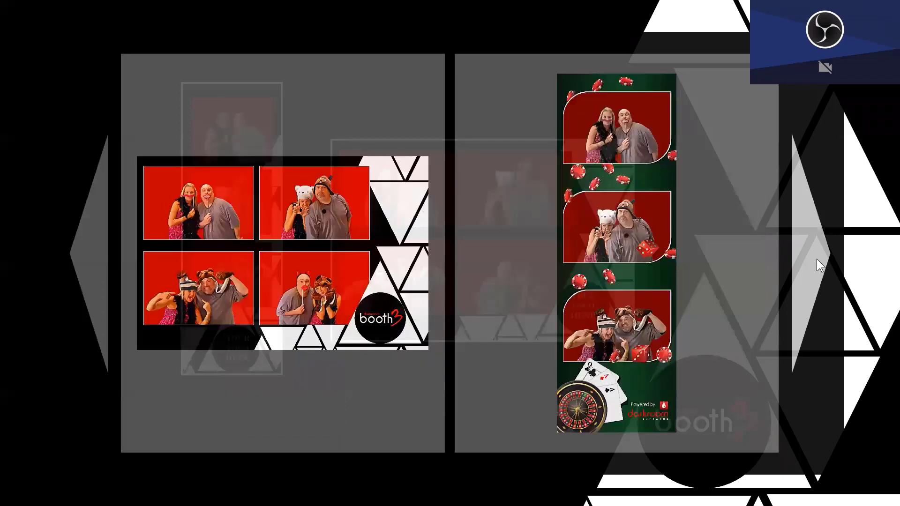
click(99, 257)
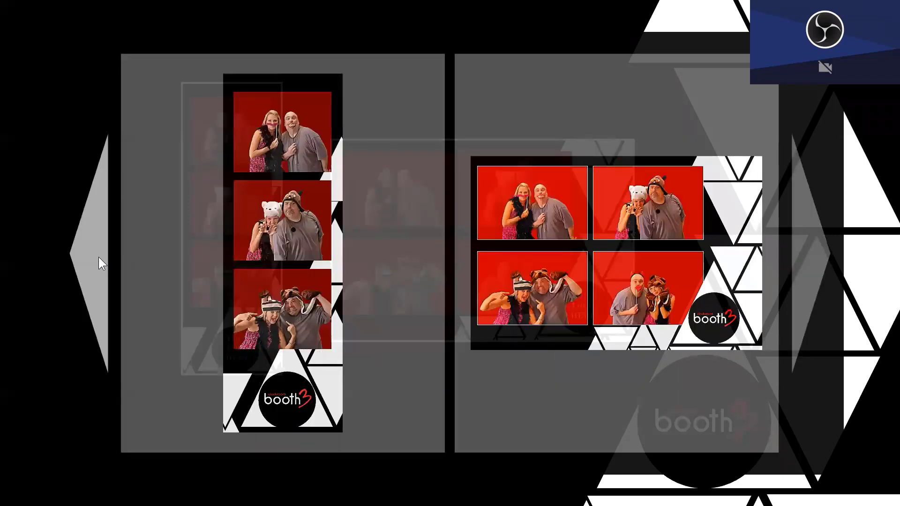
click(98, 257)
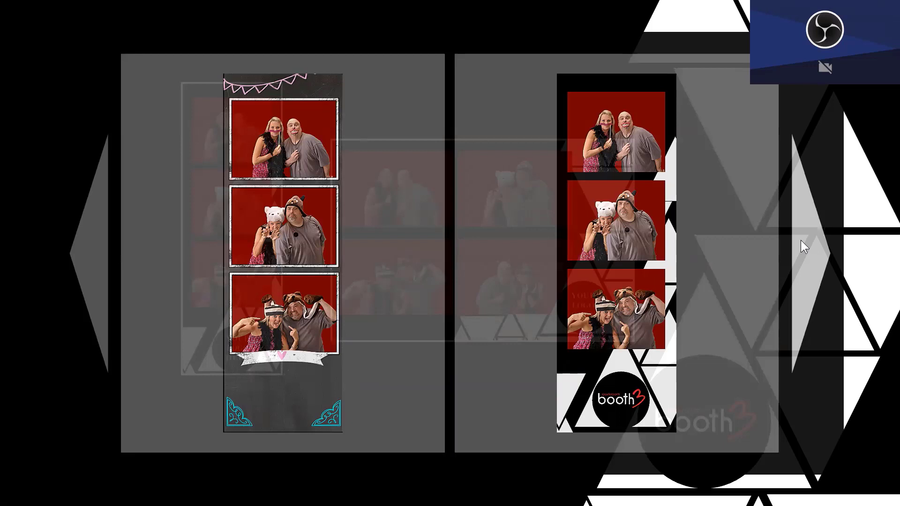
click(801, 239)
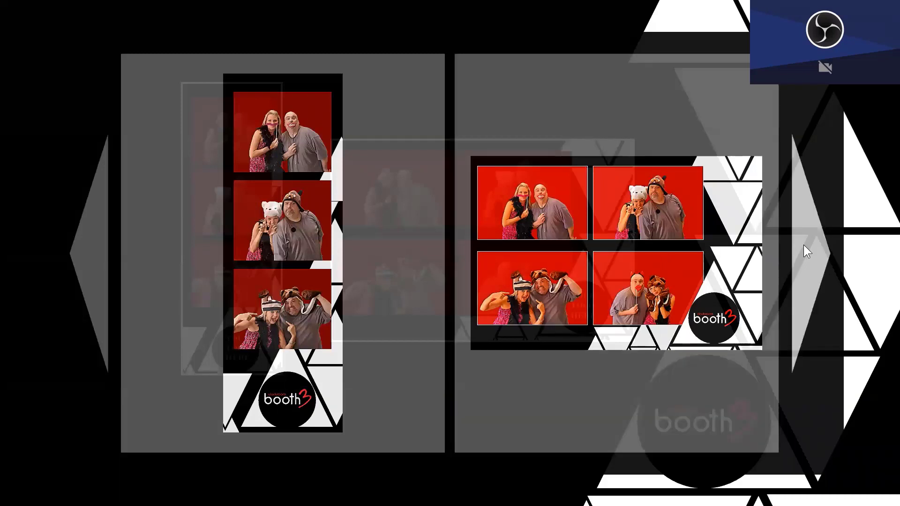
click(804, 244)
click(804, 245)
click(803, 244)
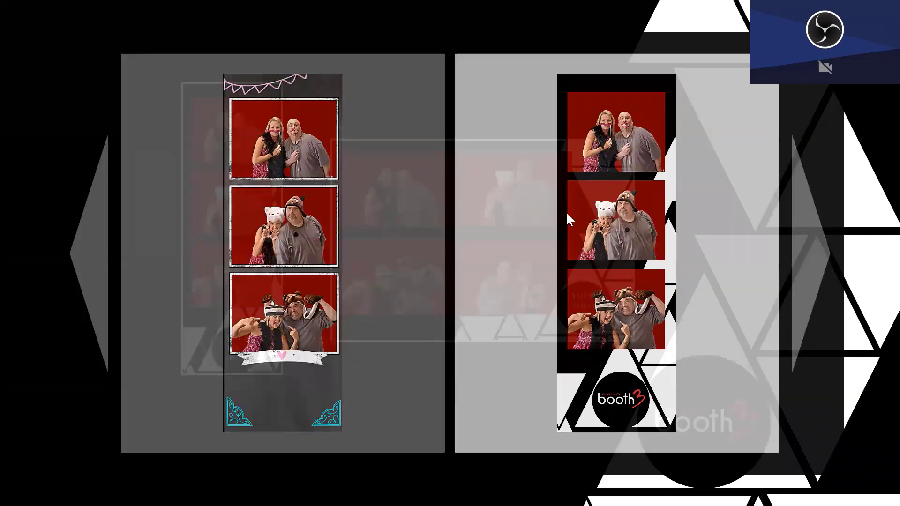
click(494, 209)
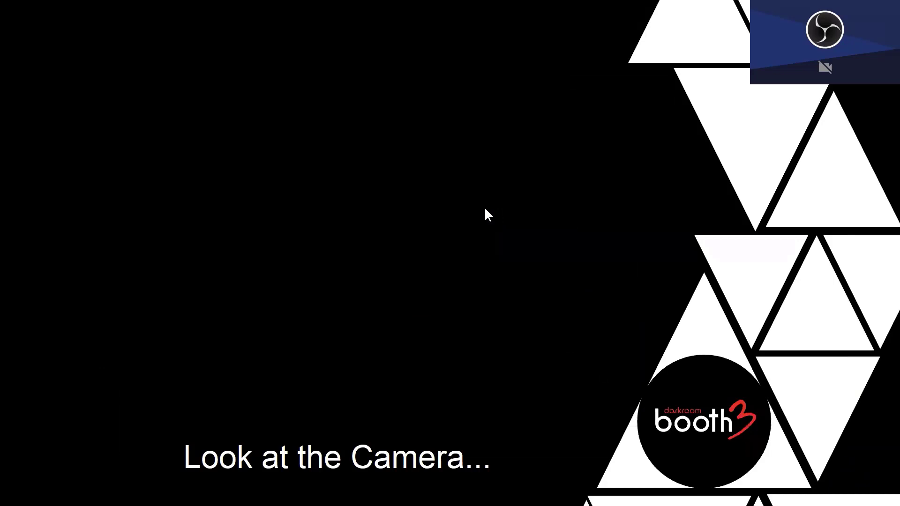
key(Escape)
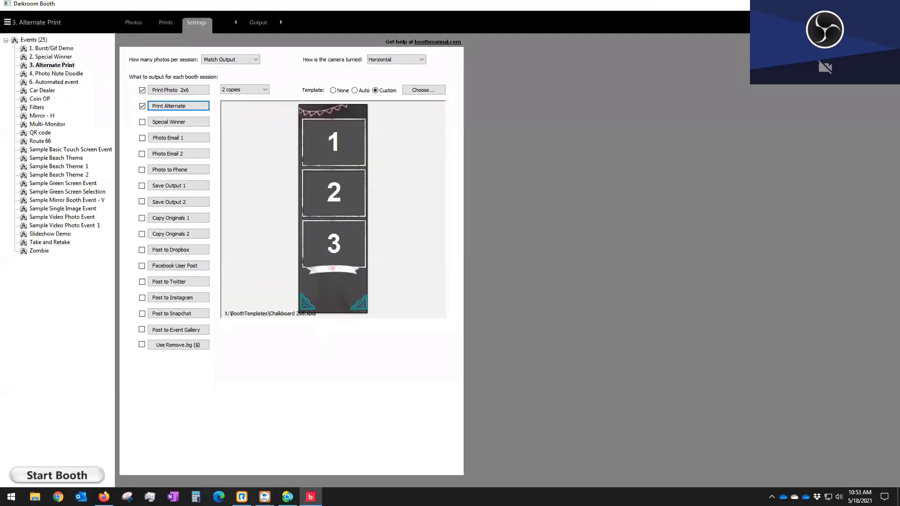